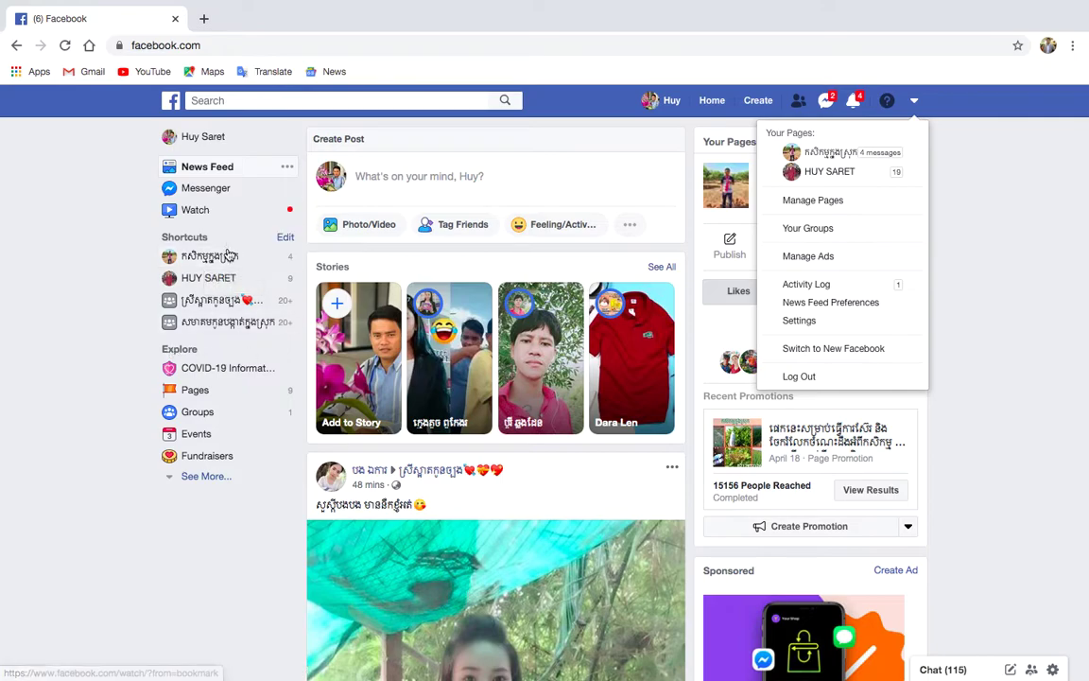
Open the managed Agricultur2020 page, check its Page Quality status, and return to the page's home
left_click(215, 257)
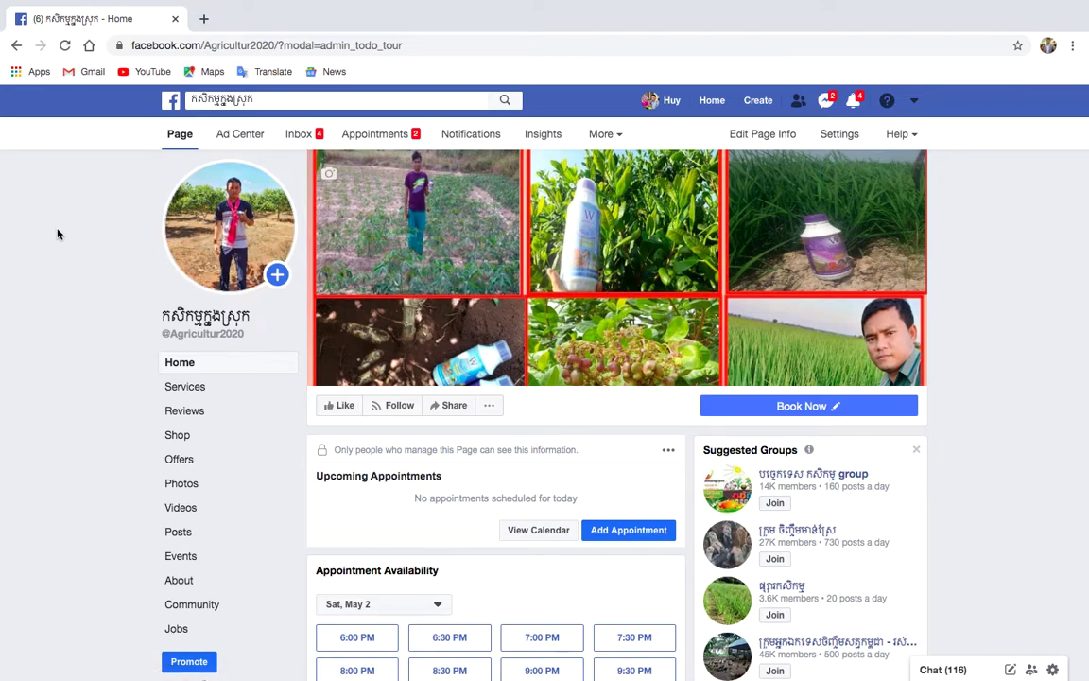
left_click(619, 135)
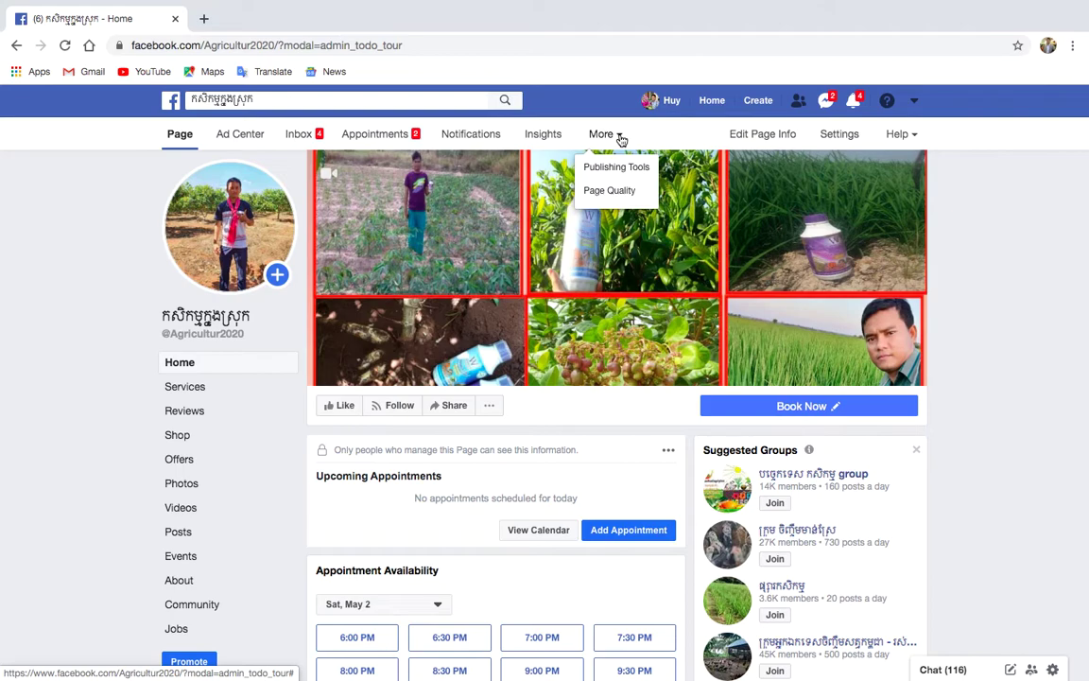
left_click(605, 189)
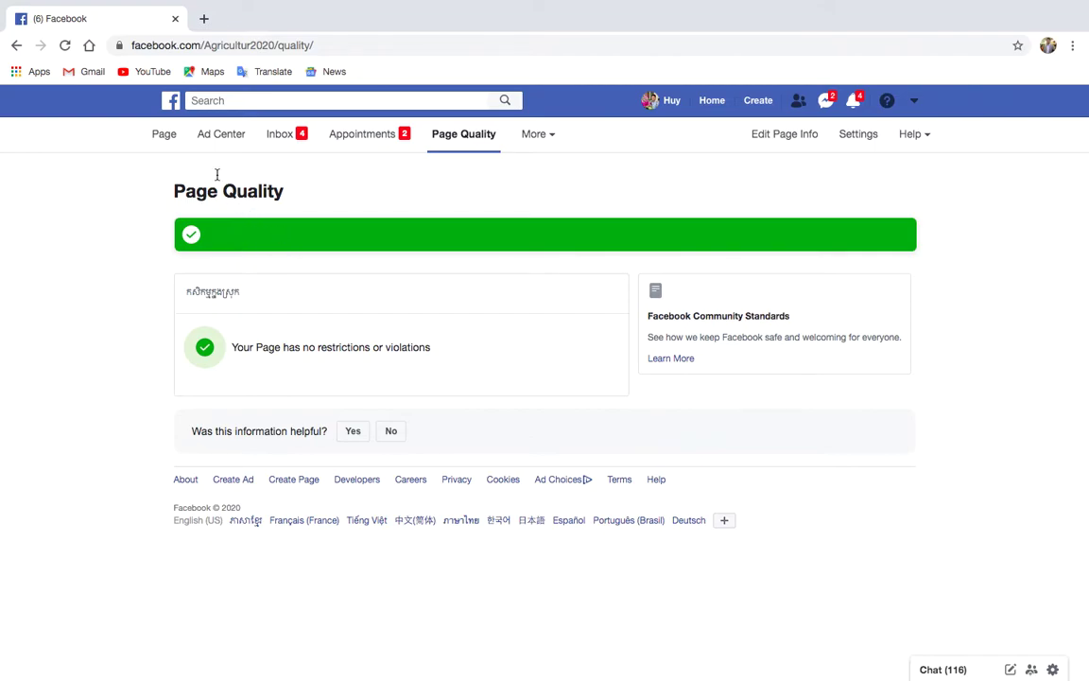
left_click(164, 137)
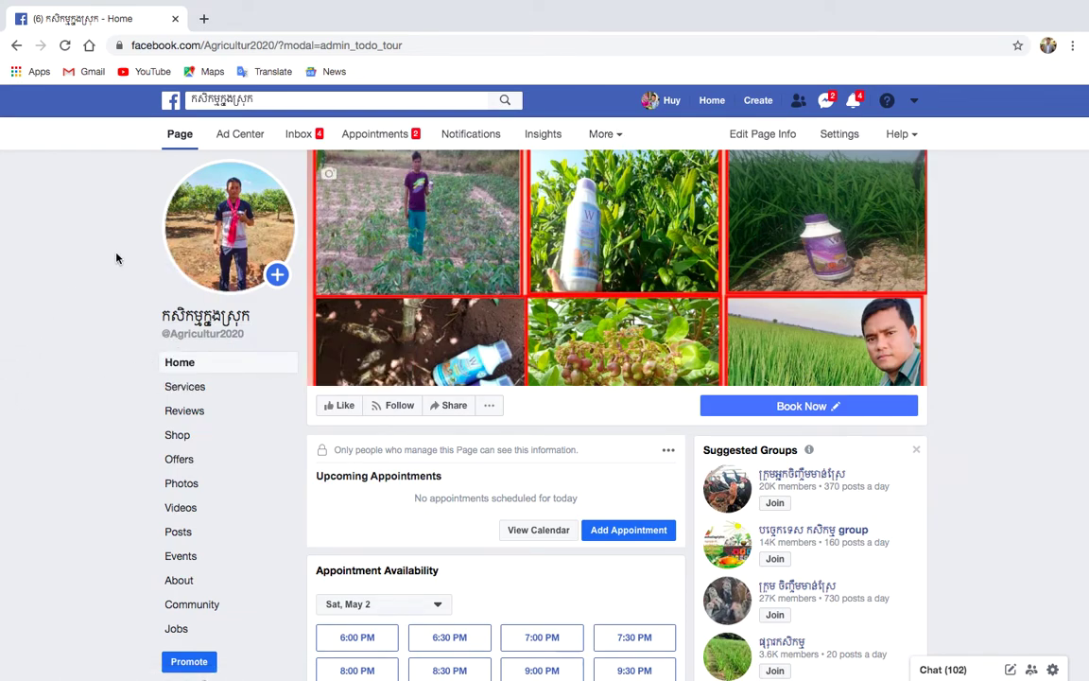
View all of the page's ads in Ad Center and open Ads Manager for more details
left_click(244, 137)
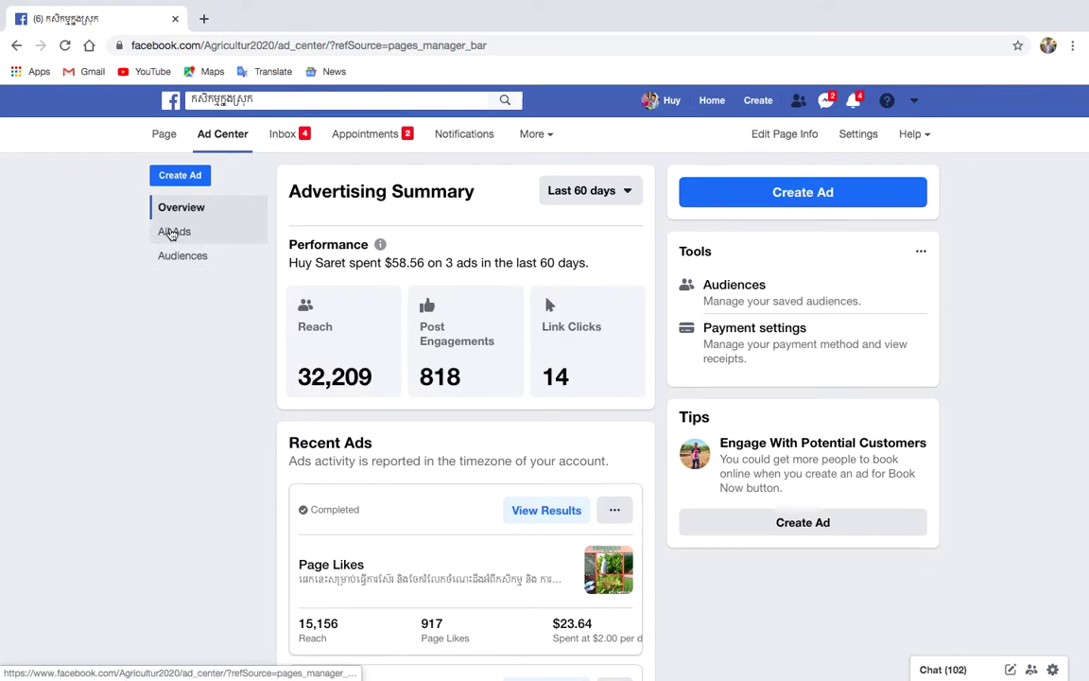
left_click(177, 234)
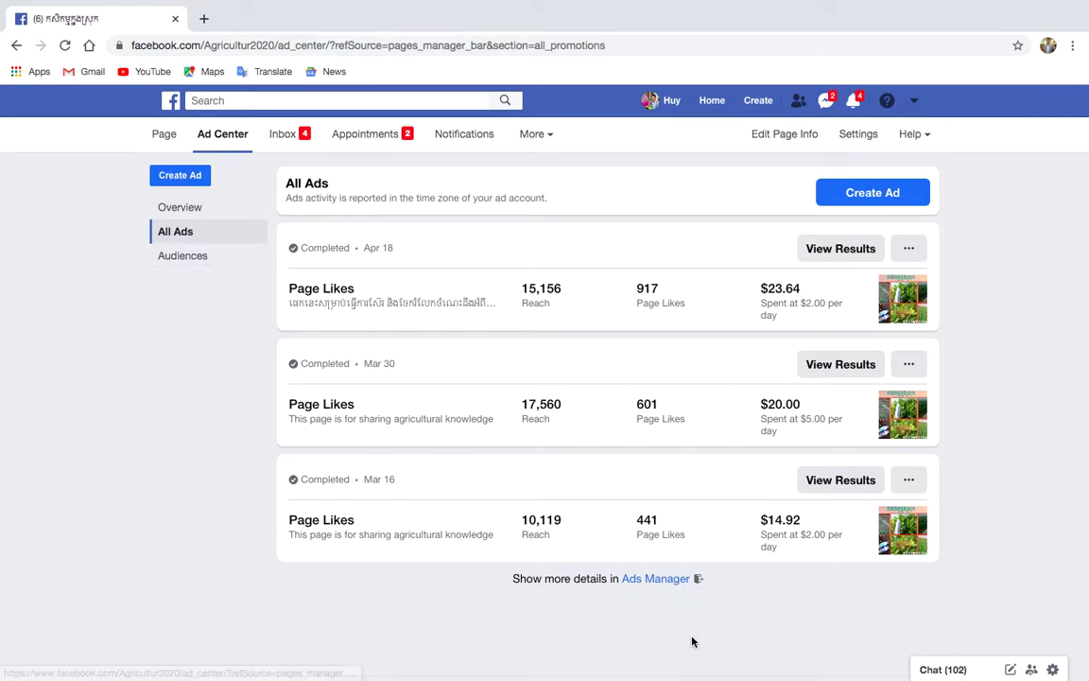
left_click(652, 581)
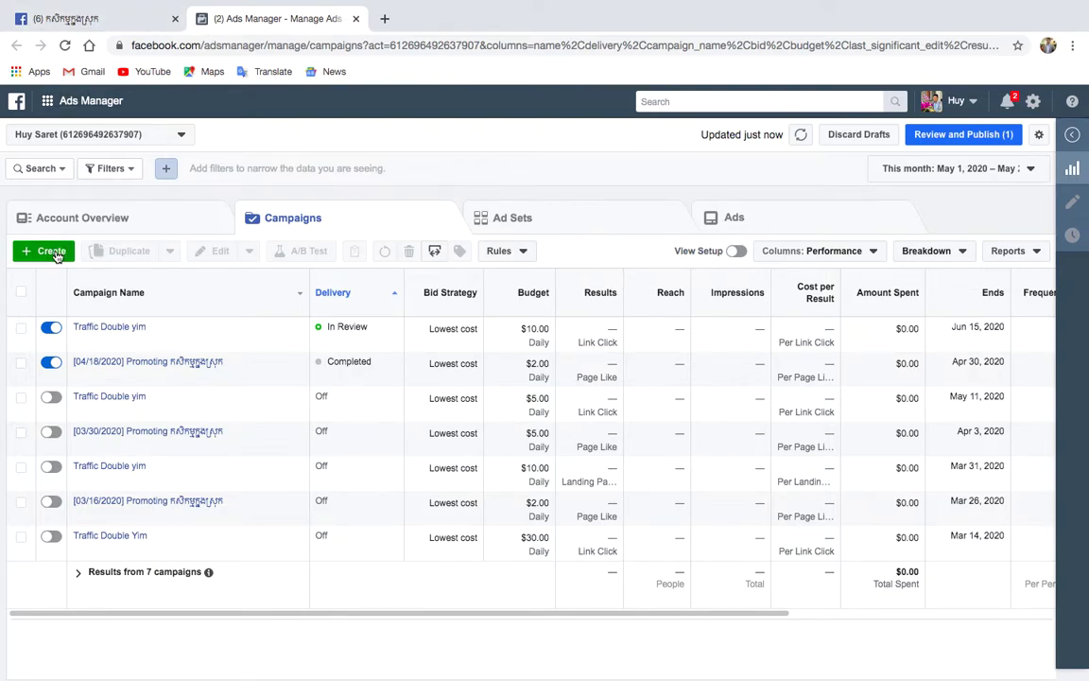
Return to the Facebook page and browse its feed down to the published posts and their Boost Post options
left_click(99, 18)
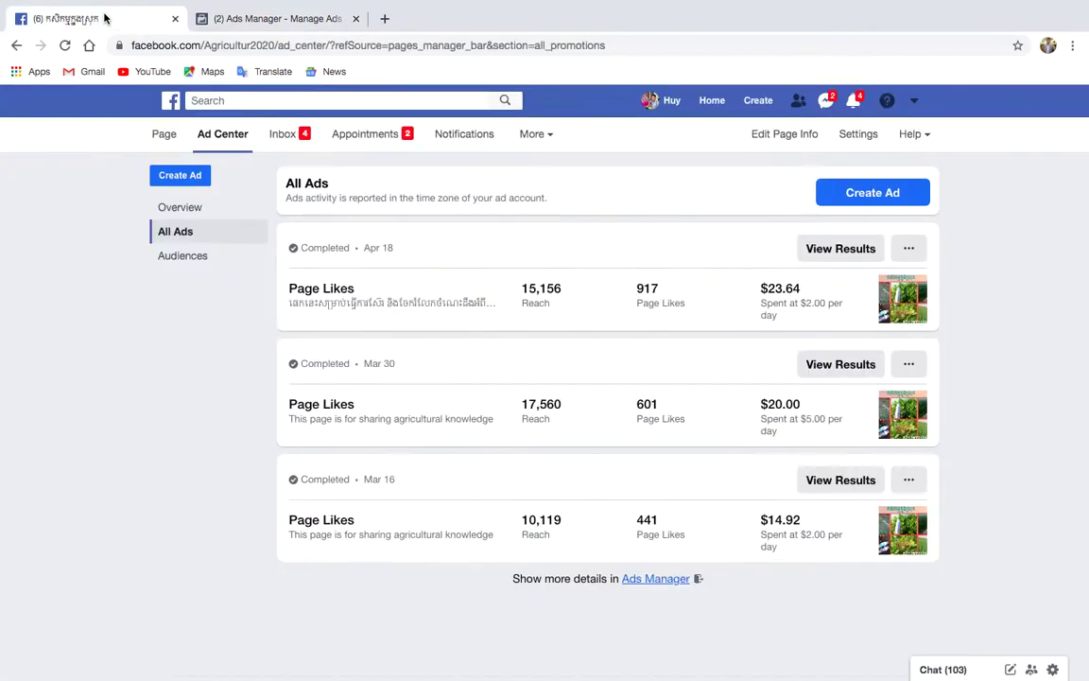
left_click(167, 143)
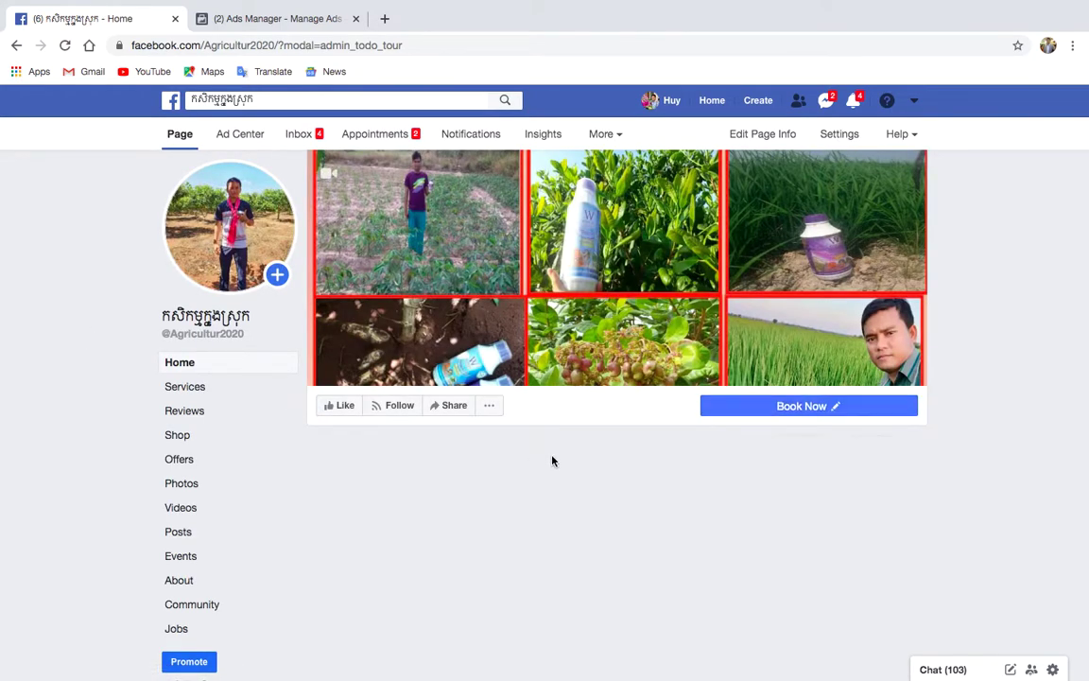
scroll(545, 599, "down", 10)
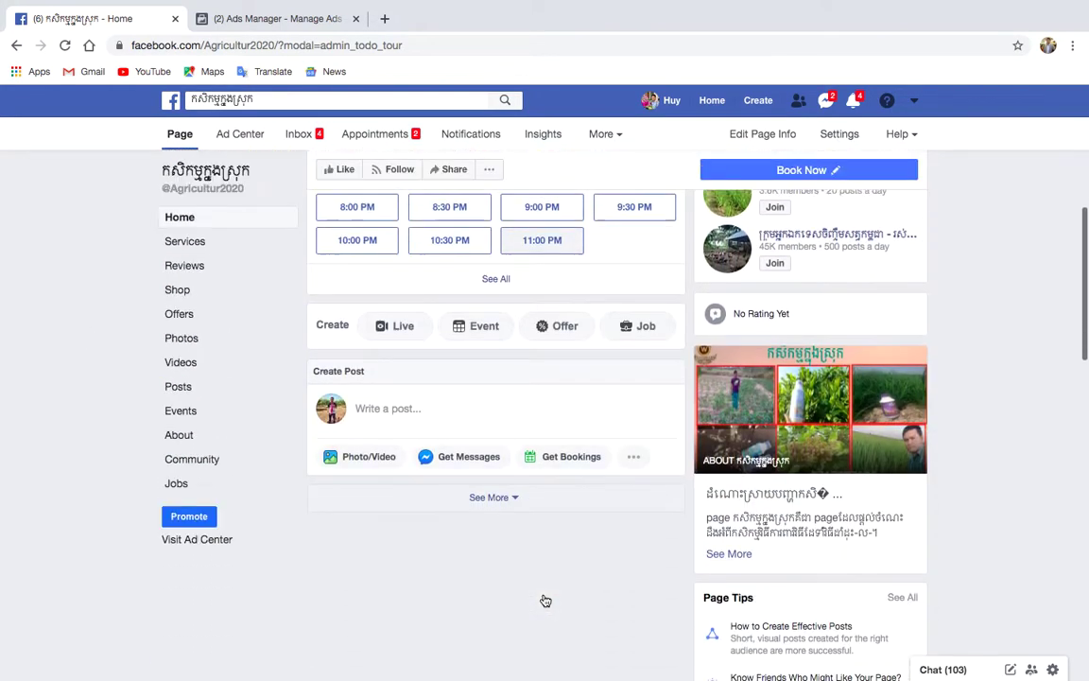
scroll(545, 598, "down", 3)
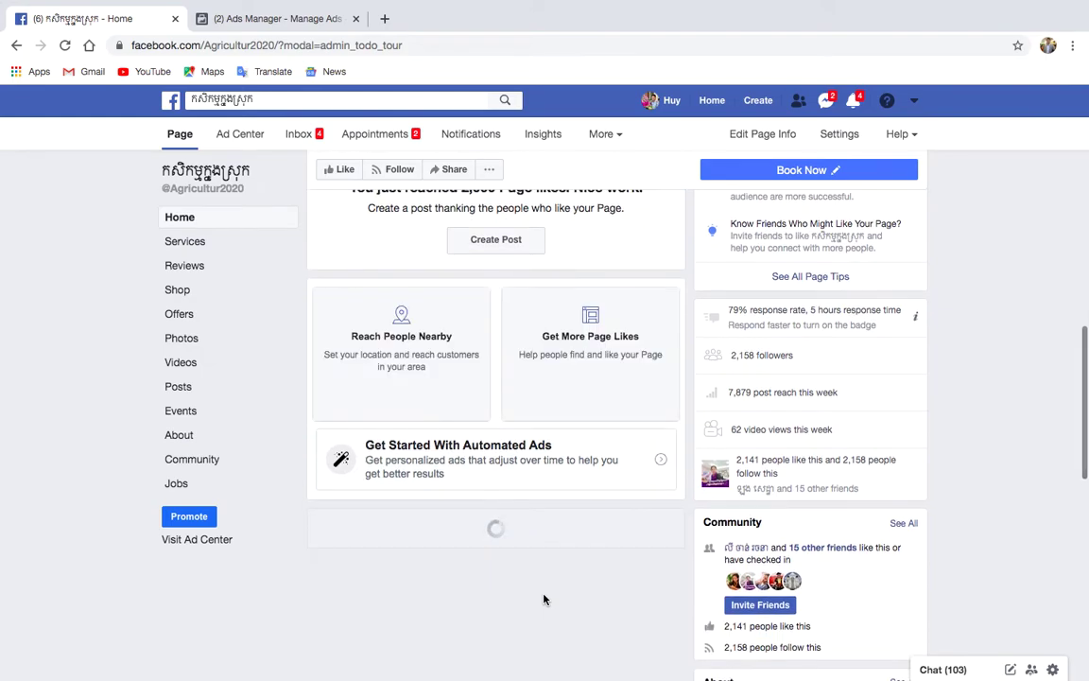
scroll(544, 598, "down", 5)
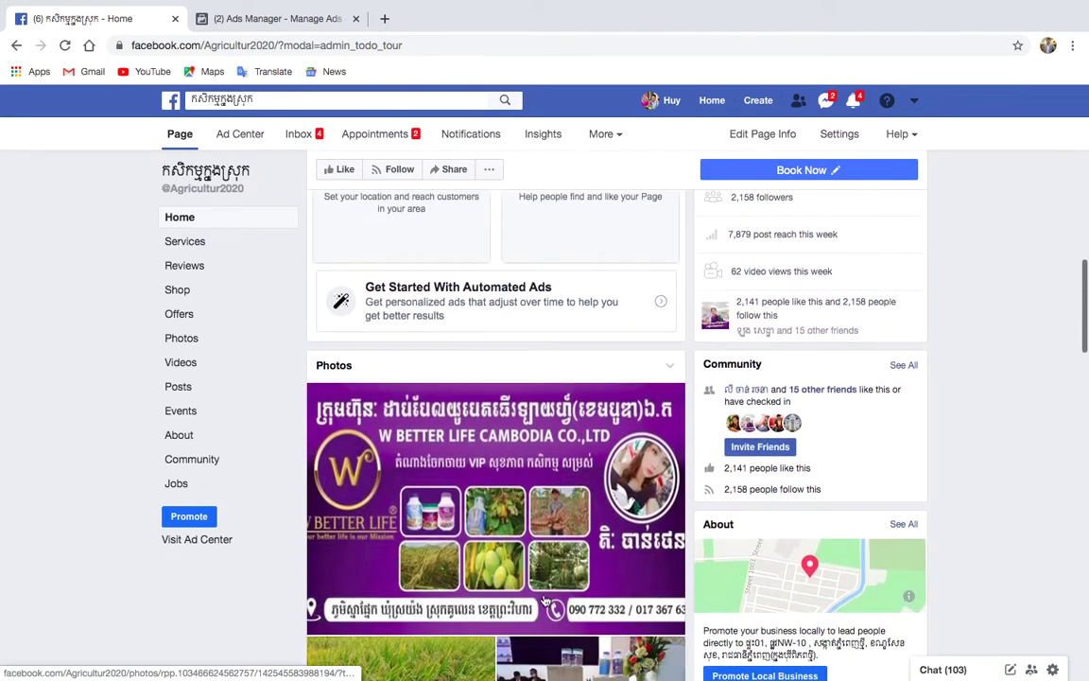
scroll(545, 598, "down", 10)
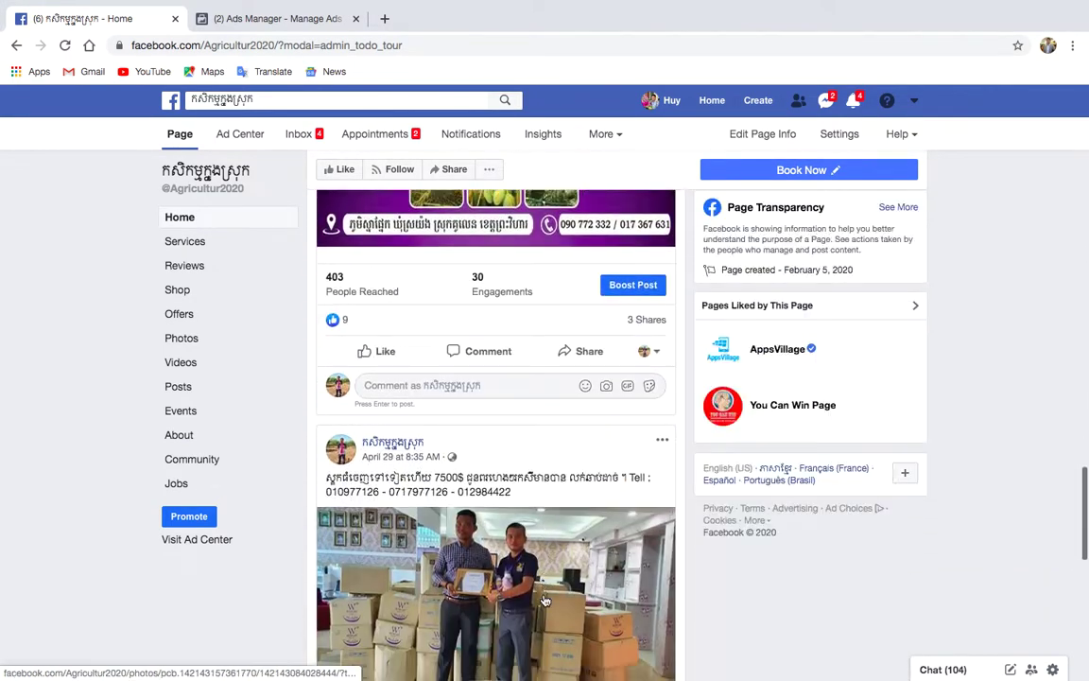
scroll(544, 598, "up", 2)
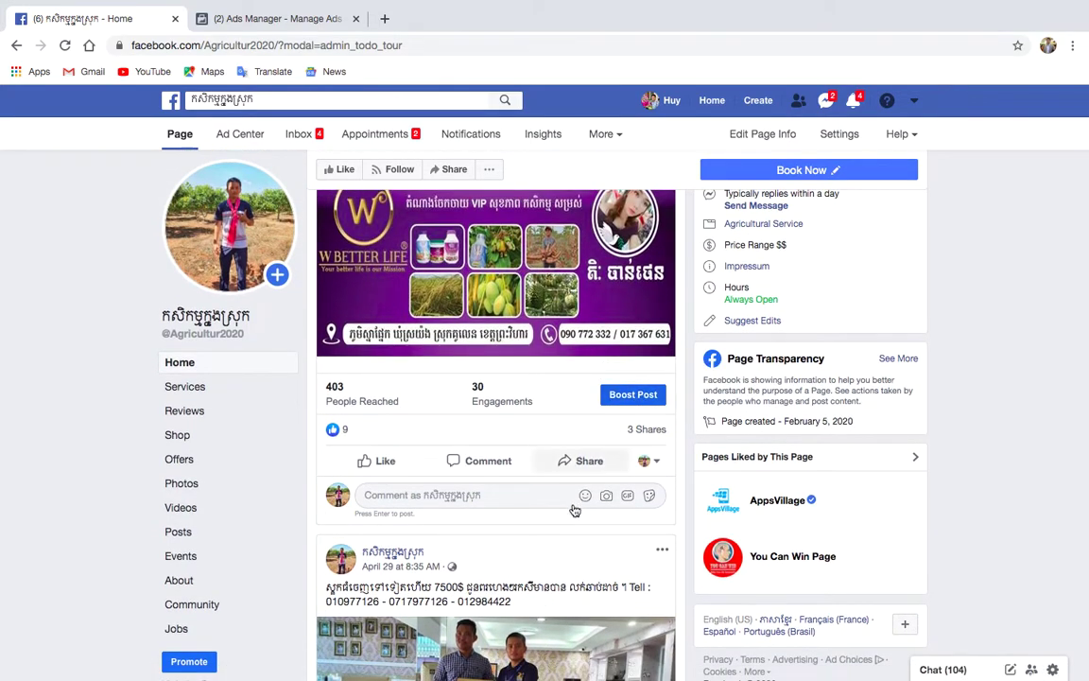
scroll(573, 506, "down", 6)
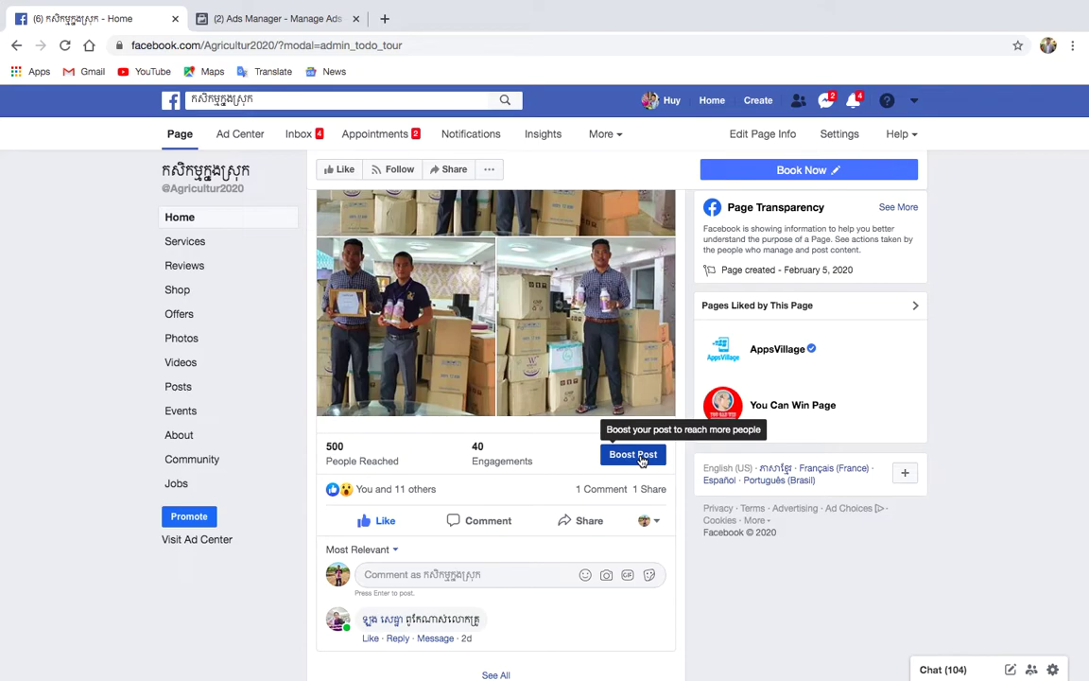
Switch to Ads Manager and start a new campaign with the Traffic marketing objective
left_click(272, 20)
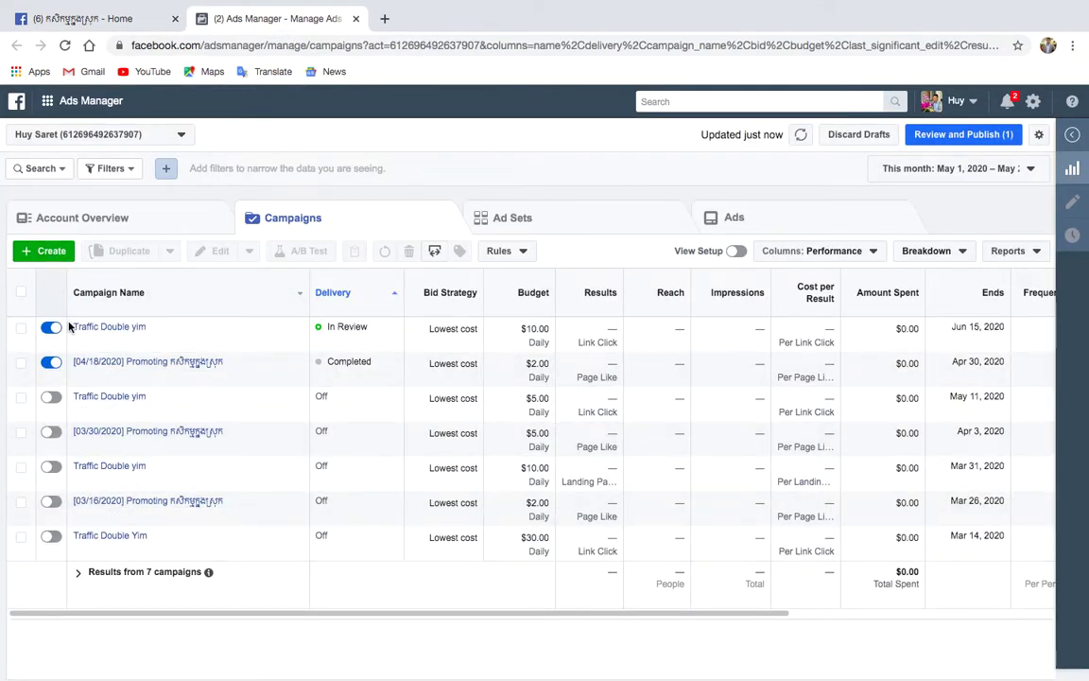
left_click(50, 253)
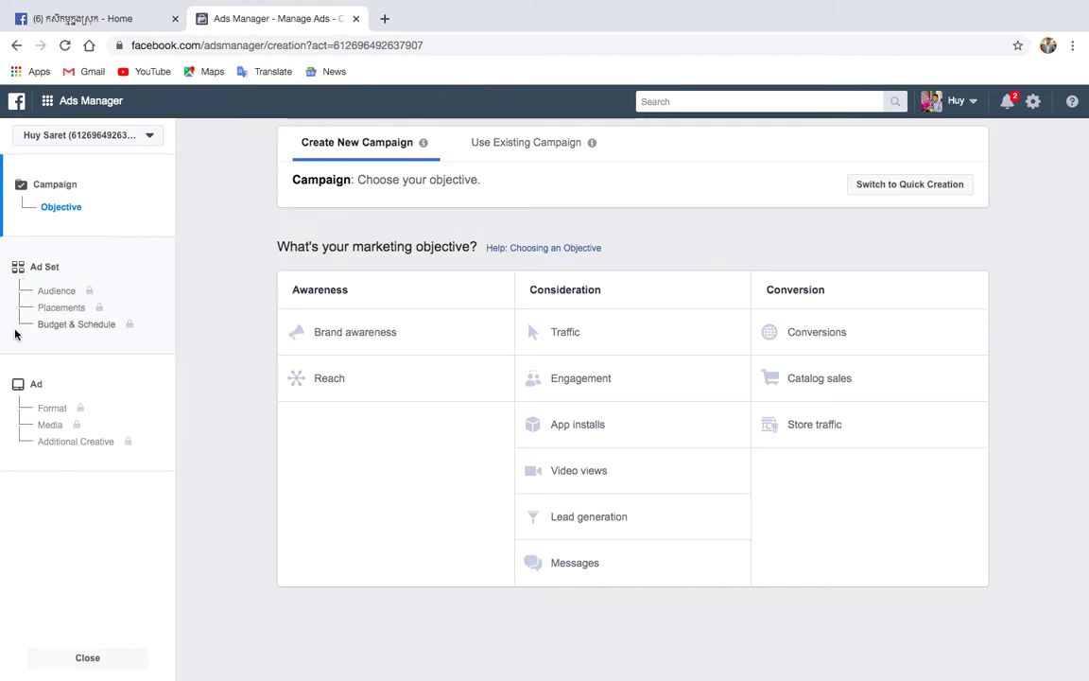
mouse_move(112, 326)
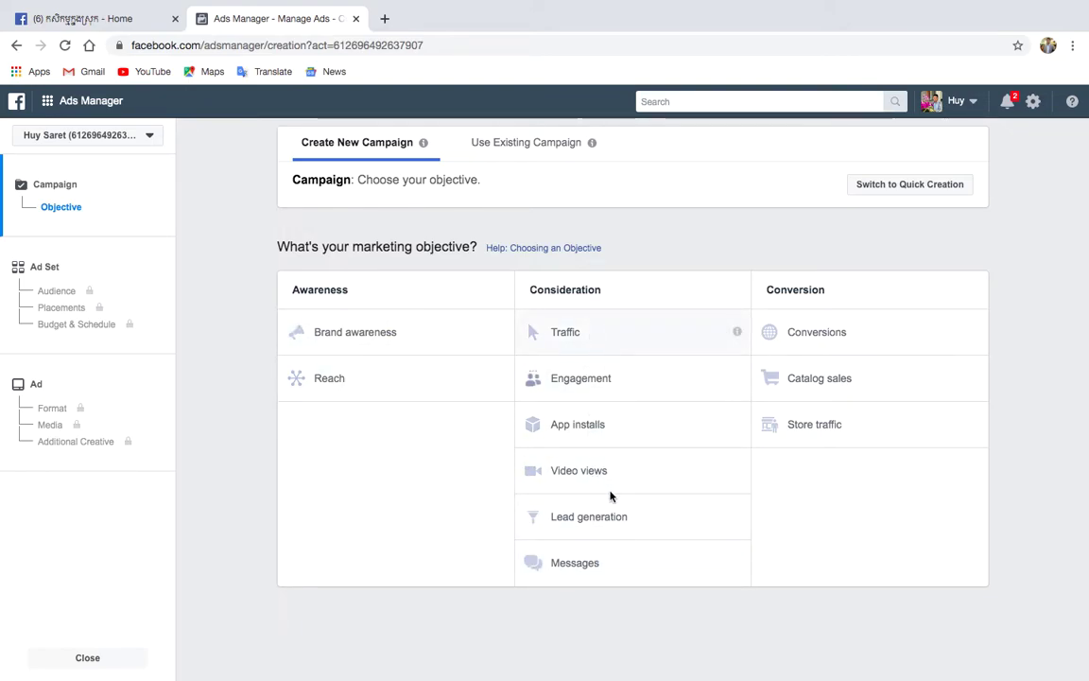
left_click(583, 343)
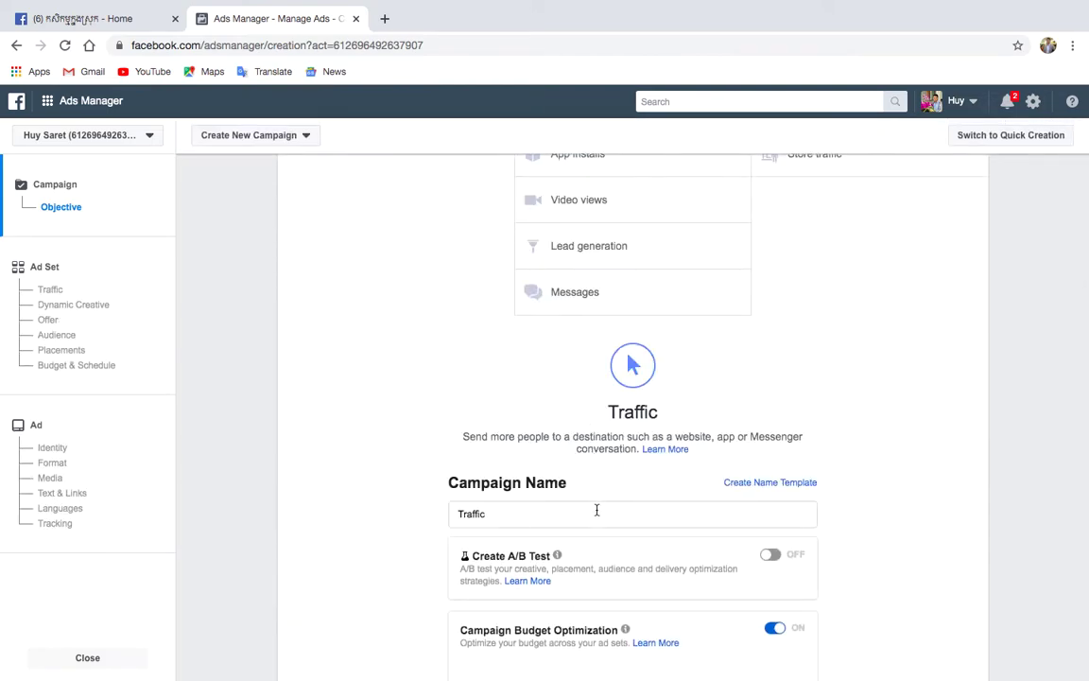
Prepare the Campaign Name for editing and change the keyboard input source from Khmer to U.S
scroll(597, 509, "down", 1)
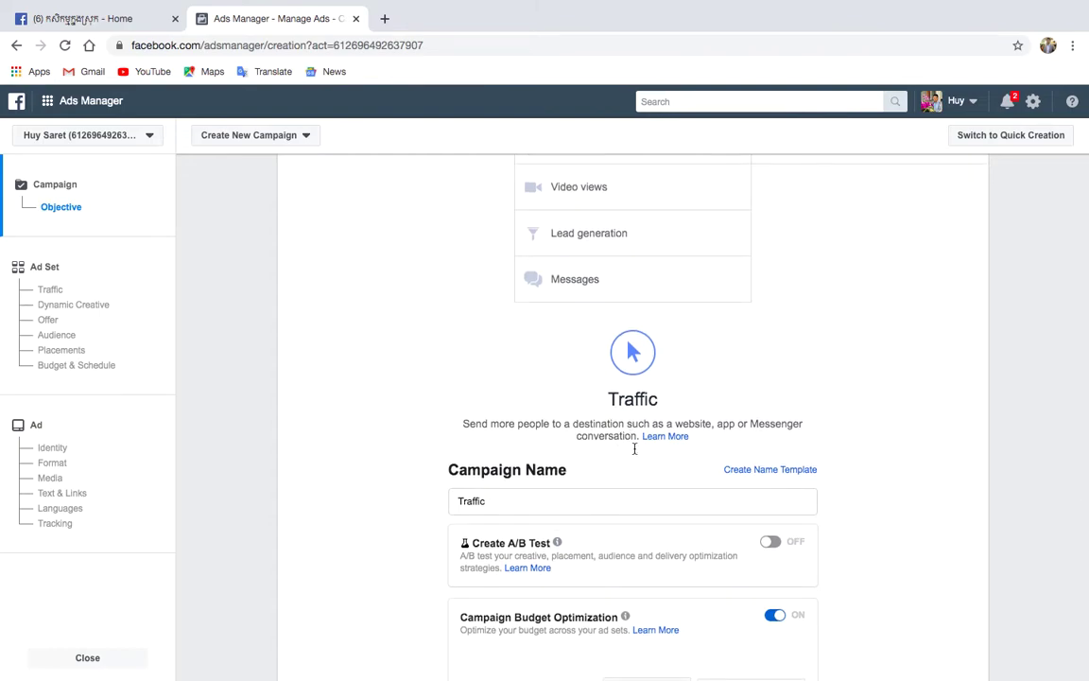
left_click(622, 502)
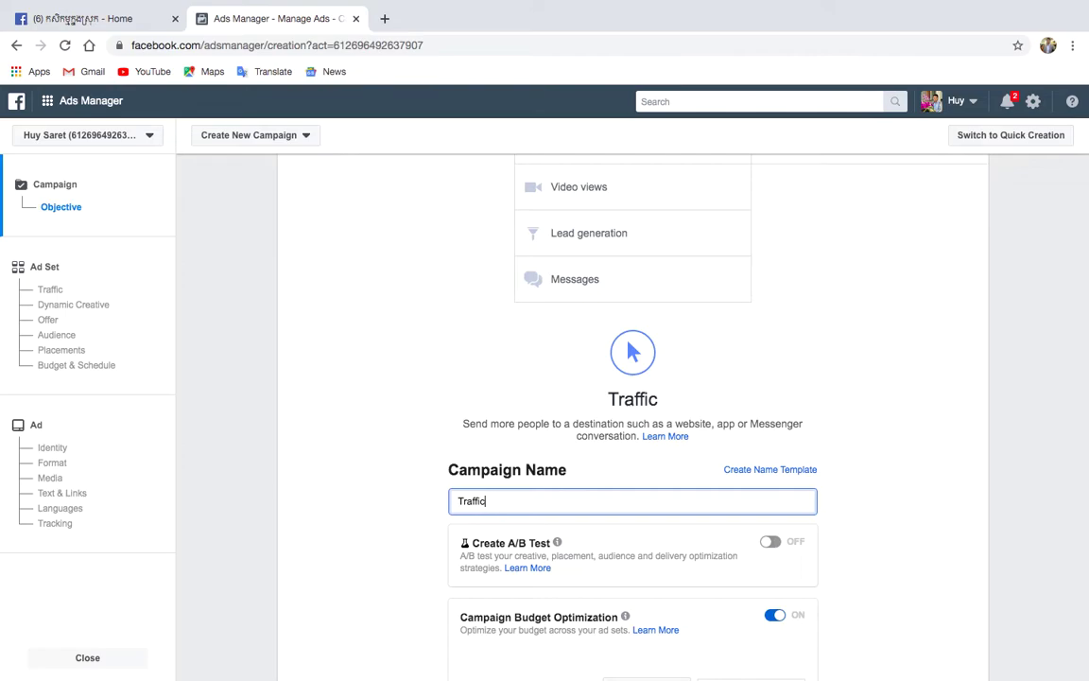
type("ករ")
key("BackSpace")
key("BackSpace")
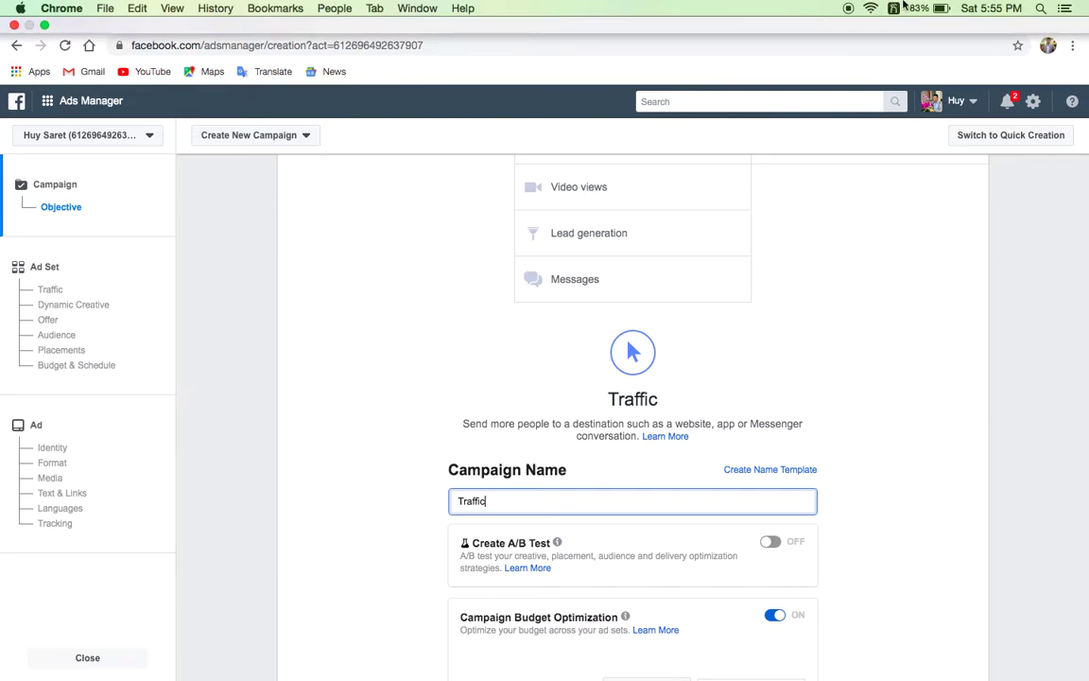
left_click(894, 8)
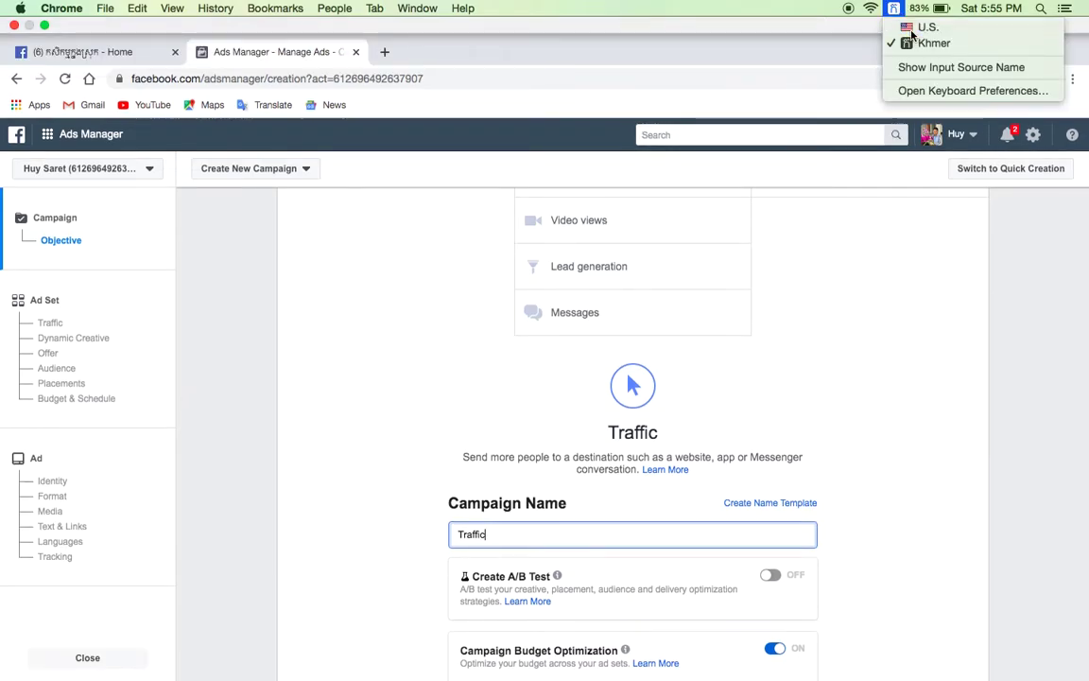
left_click(922, 28)
Complete the campaign name as "Traffic Double yim"
type("BB")
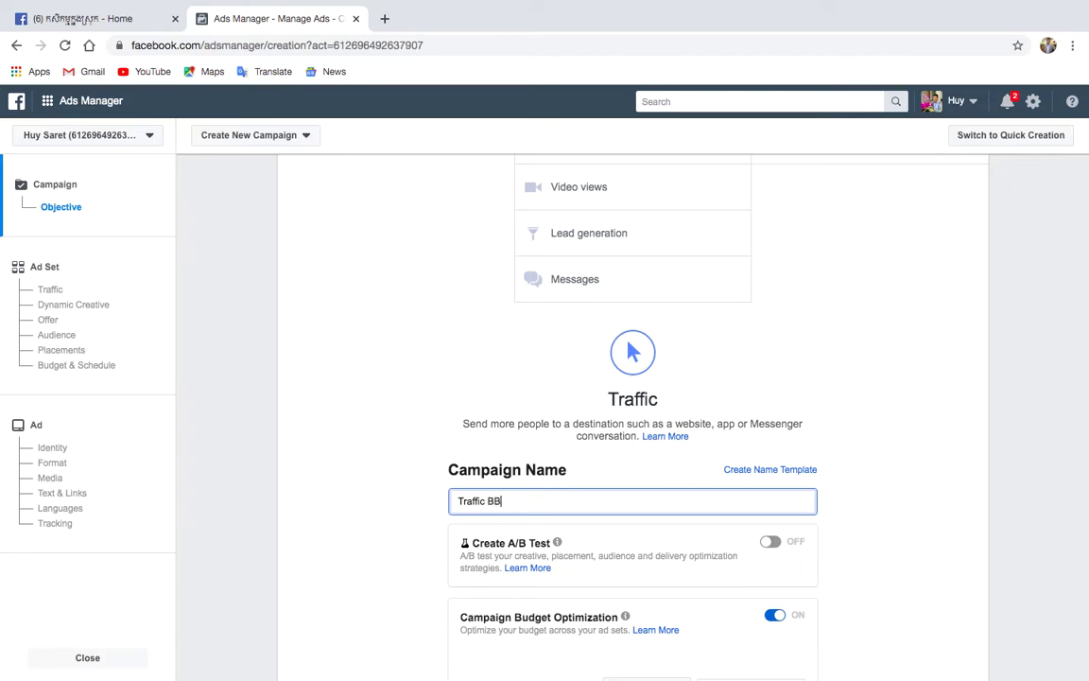
type("O")
key("BackSpace")
type("Q")
key("BackSpace")
key("BackSpace")
key("BackSpace")
type("Double yim")
left_click_drag(487, 501, 535, 505)
left_click(906, 493)
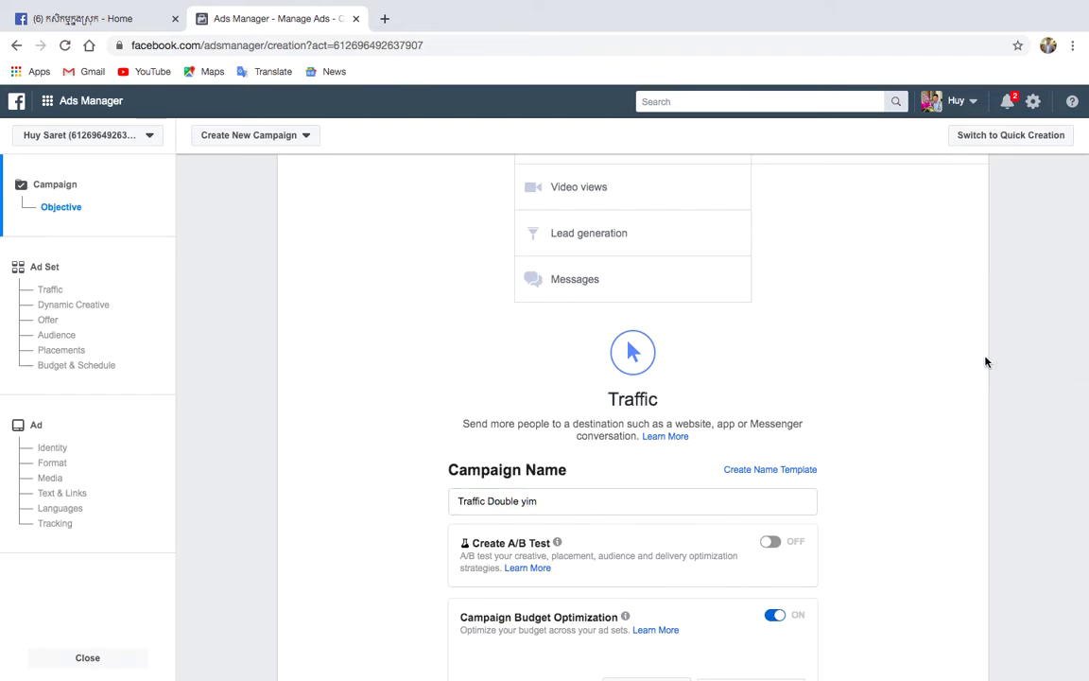
Try Lifetime Budget as the campaign budget type, and set it back to Daily Budget
scroll(985, 361, "down", 3)
scroll(985, 361, "down", 1)
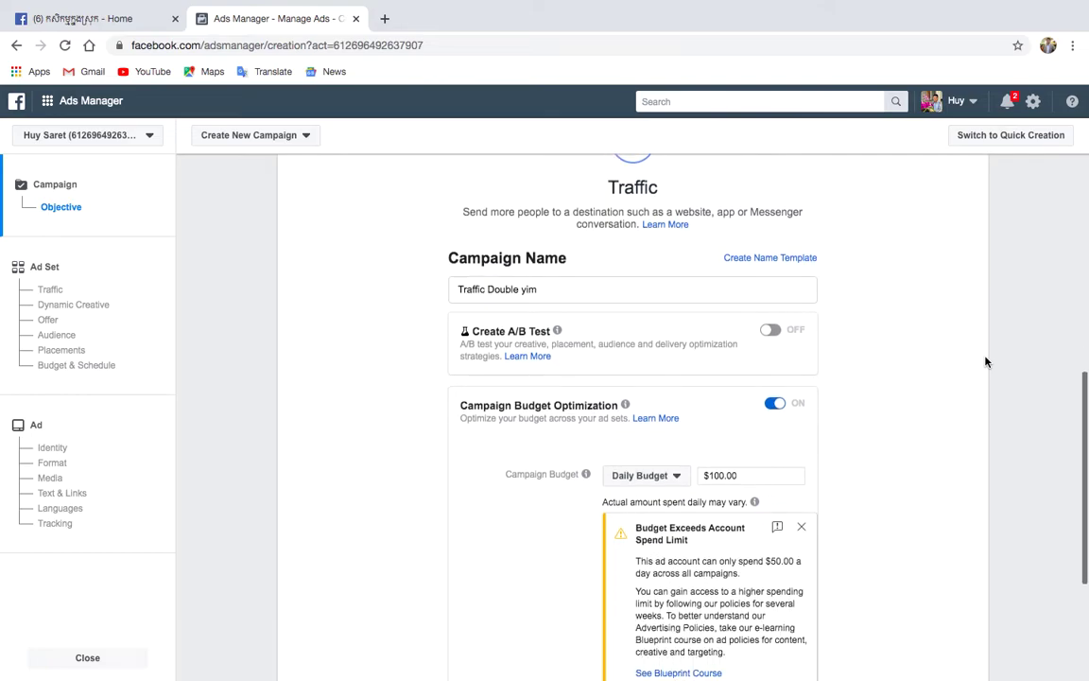
scroll(986, 362, "down", 1)
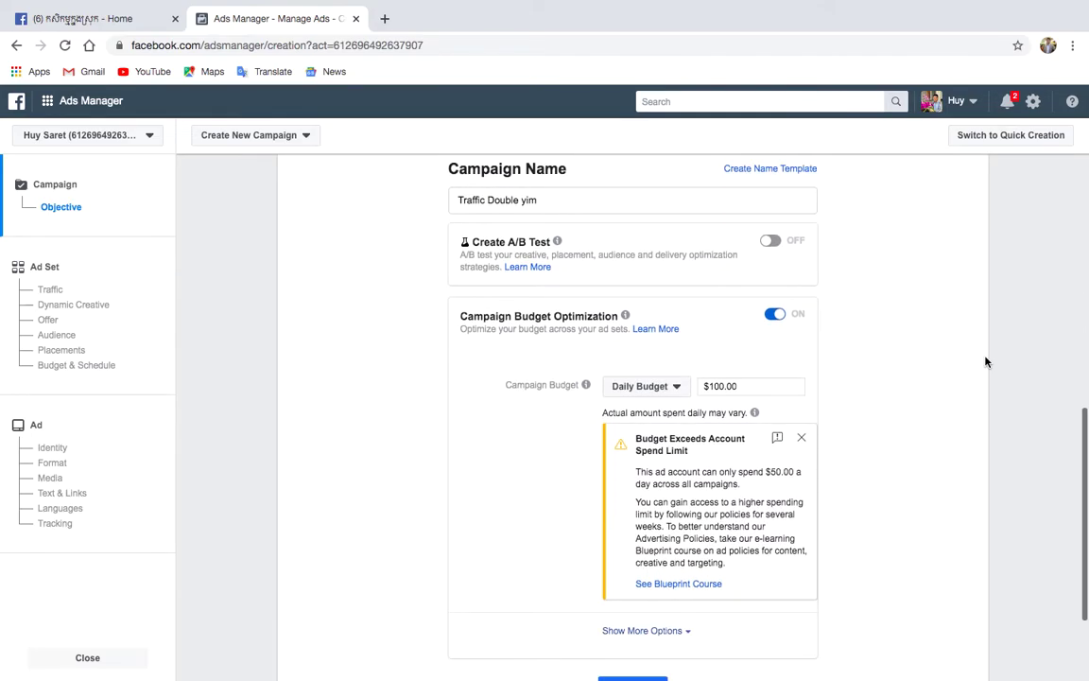
left_click(670, 379)
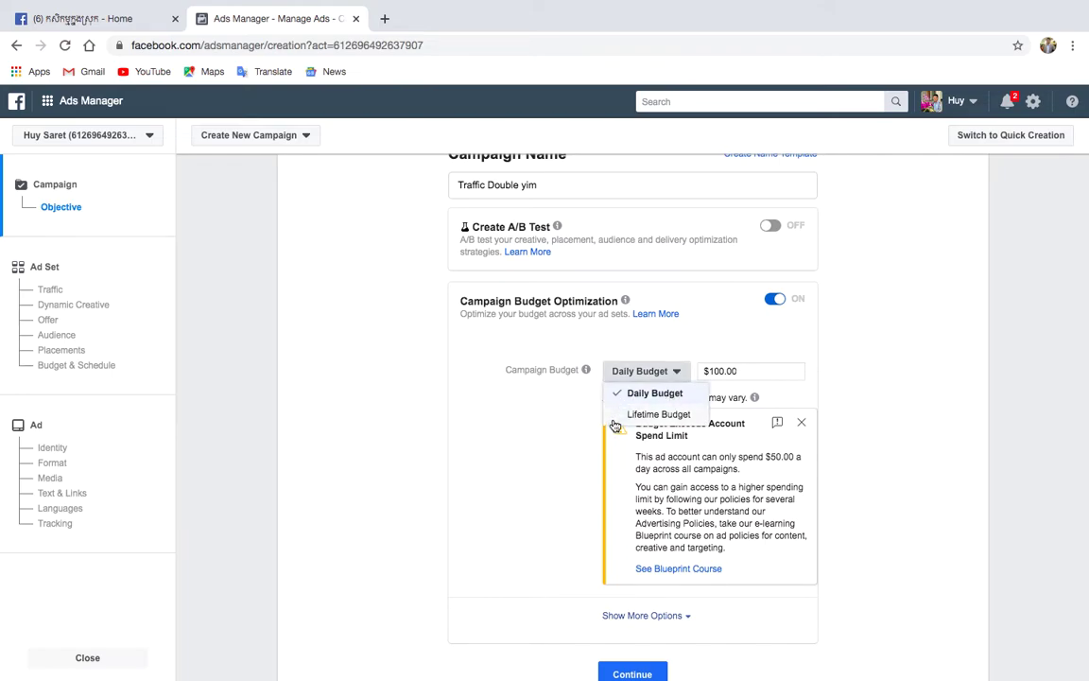
left_click(680, 421)
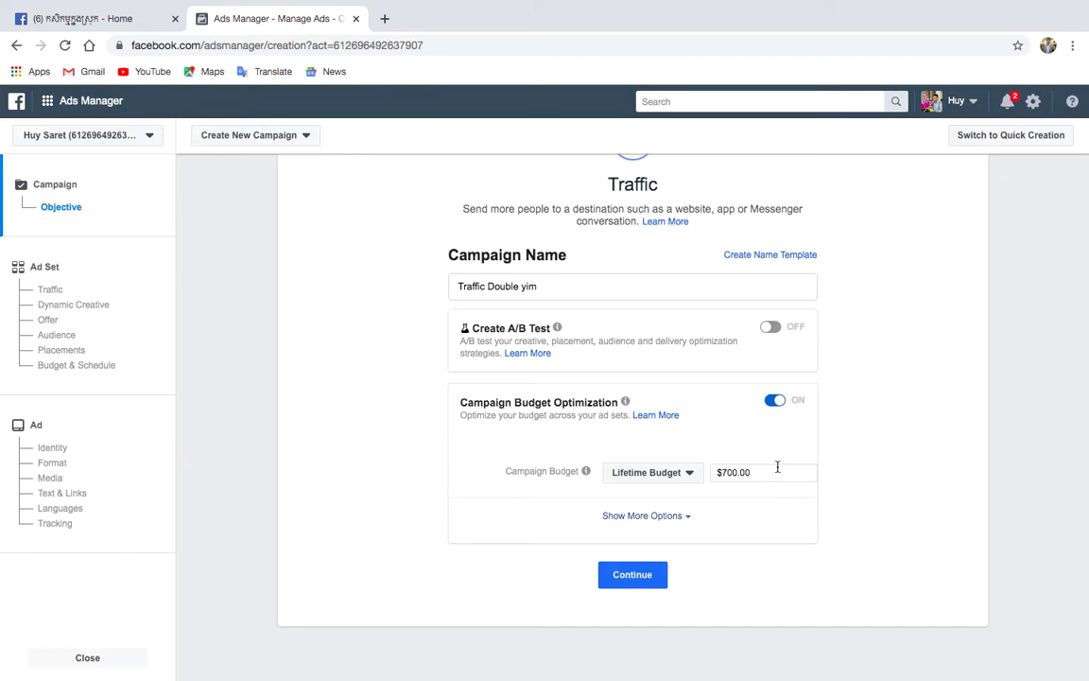
left_click(691, 477)
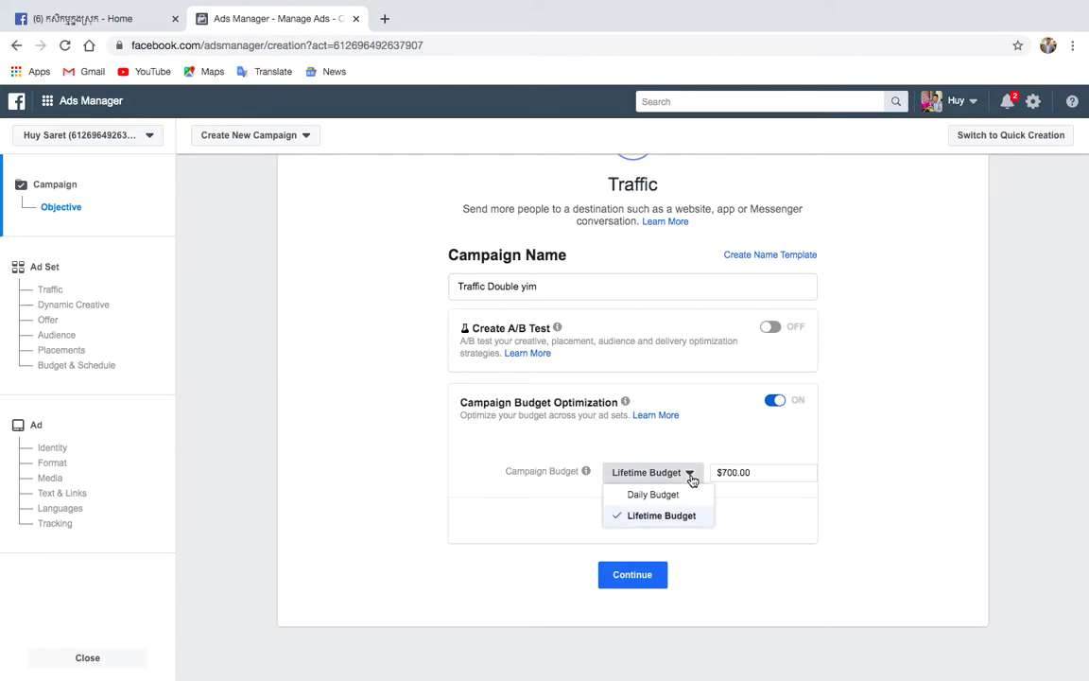
left_click(641, 495)
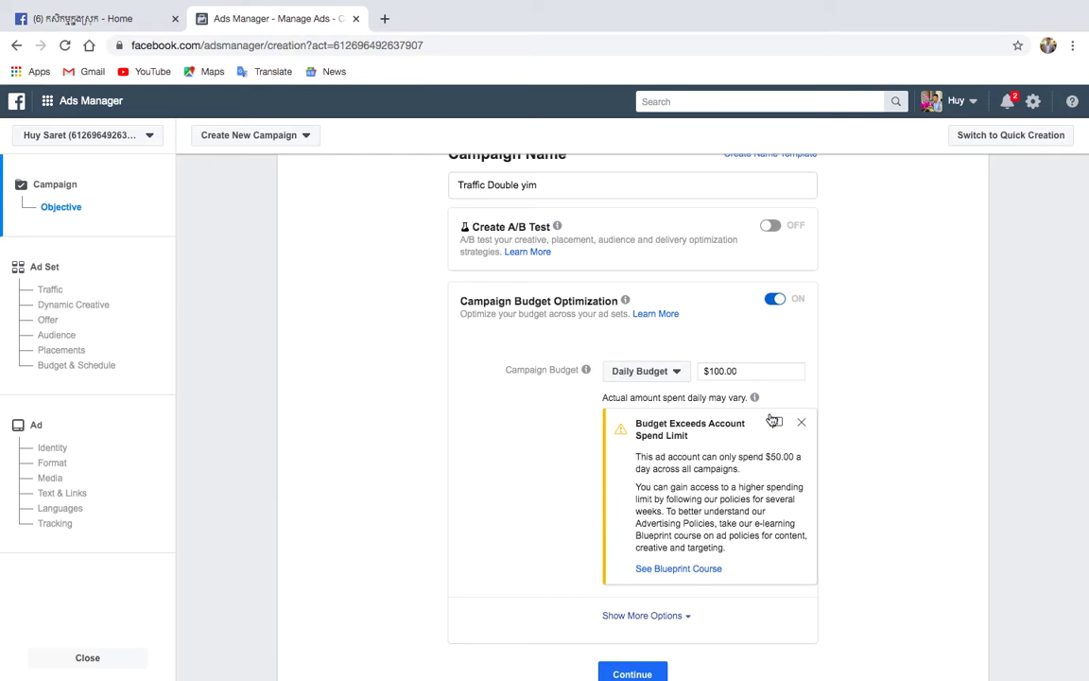
Dismiss the account spend limit warning and set the daily campaign budget to $50.00
left_click(801, 423)
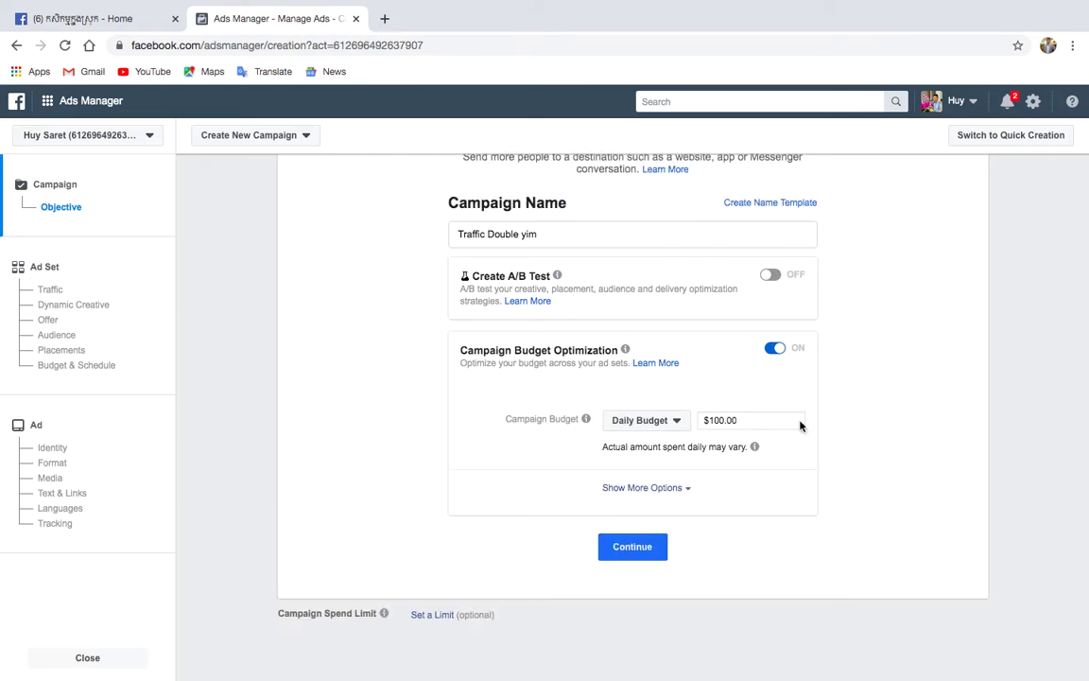
left_click(718, 420)
key("BackSpace")
key("BackSpace")
type("5")
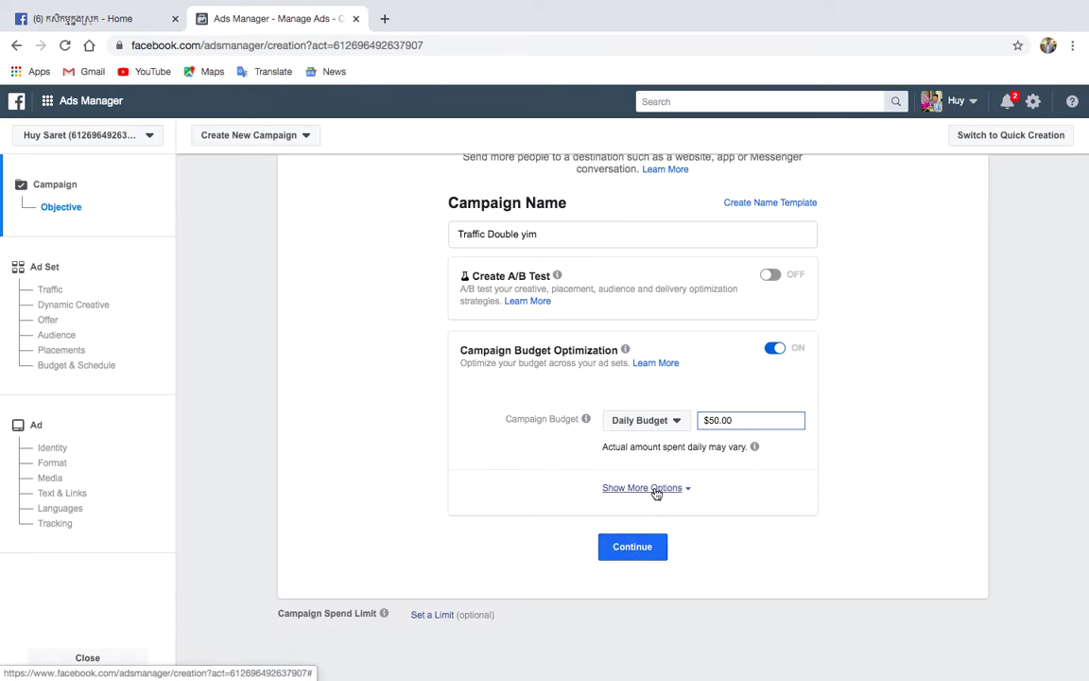
left_click(705, 496)
scroll(704, 496, "down", 1)
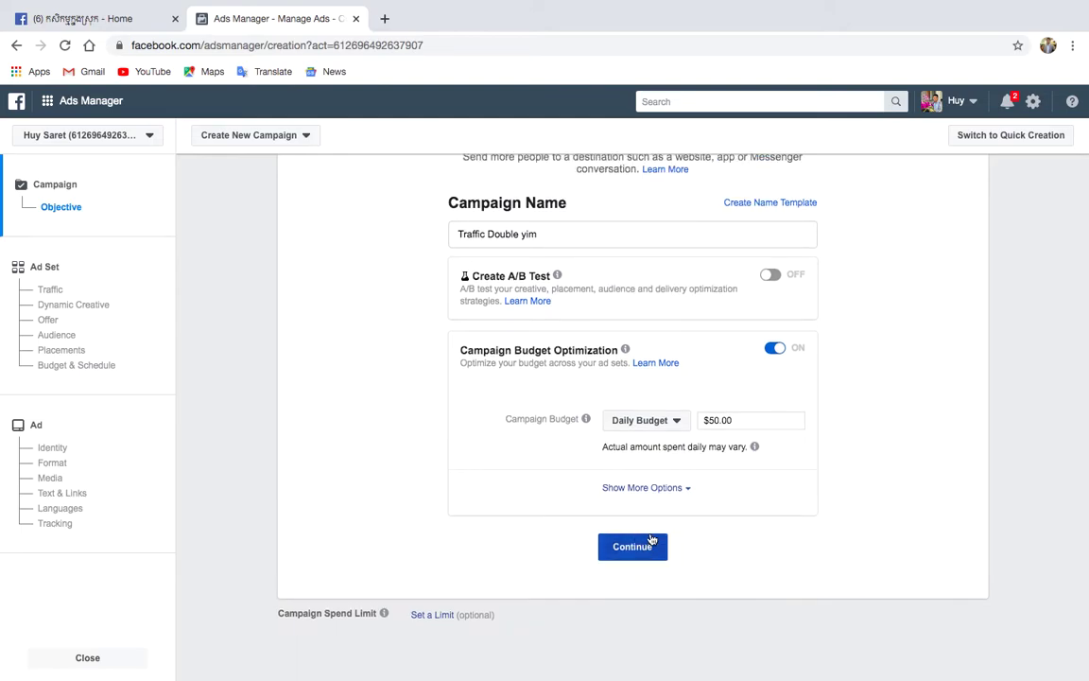
Keep the daily campaign budget, continue to the ad set settings and clear the default Ad Set Name
left_click(717, 420)
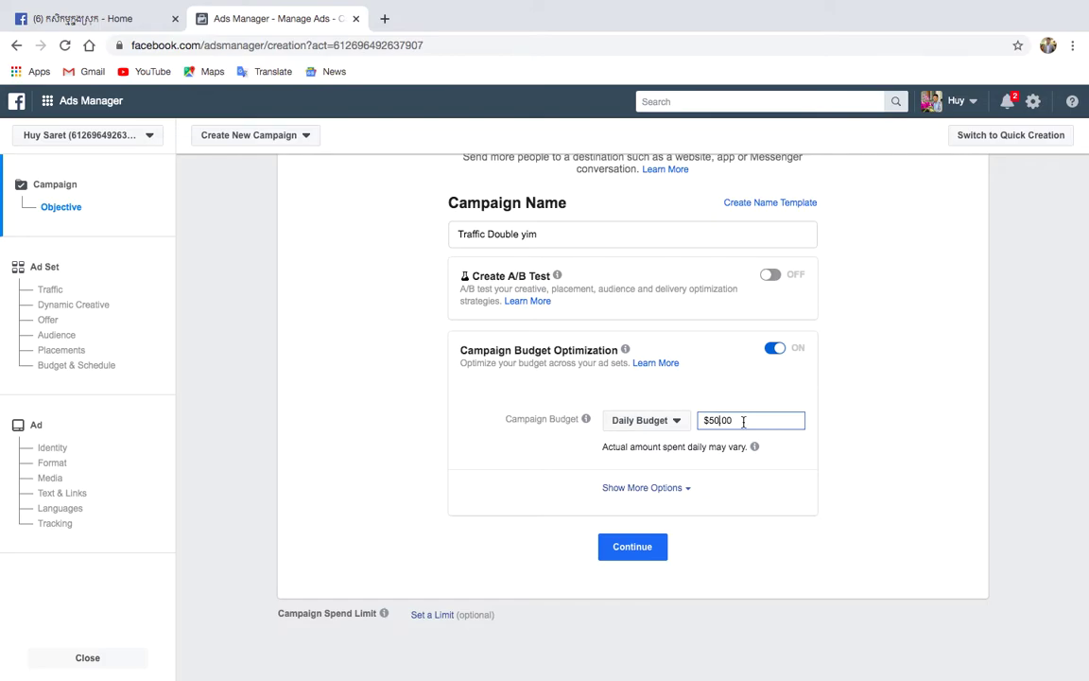
left_click(625, 552)
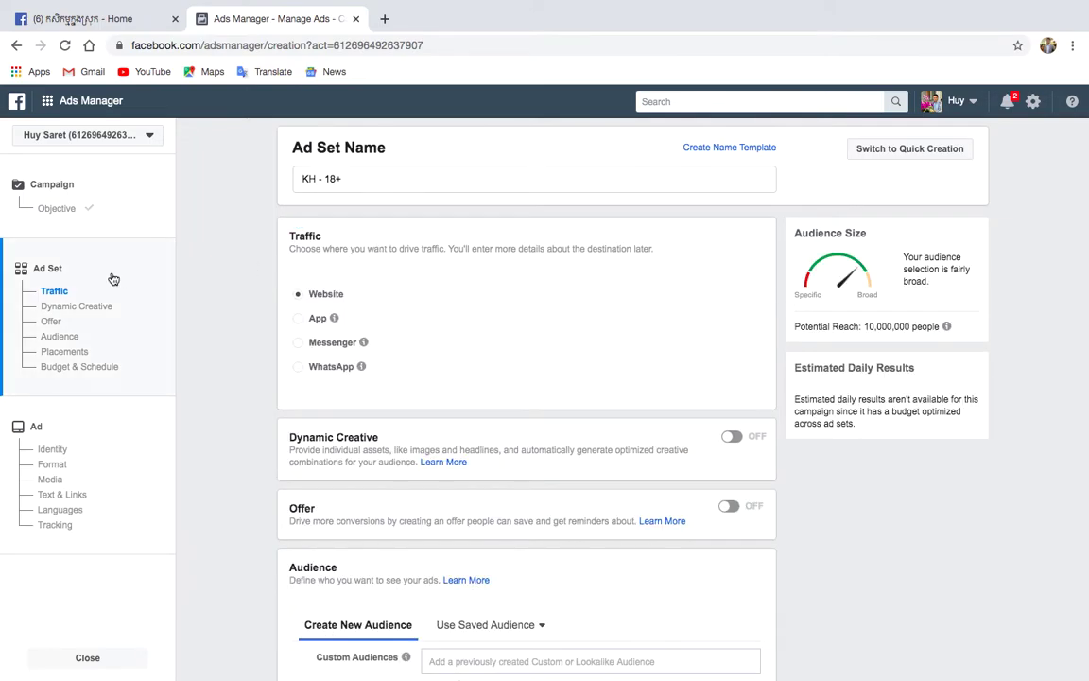
left_click(352, 178)
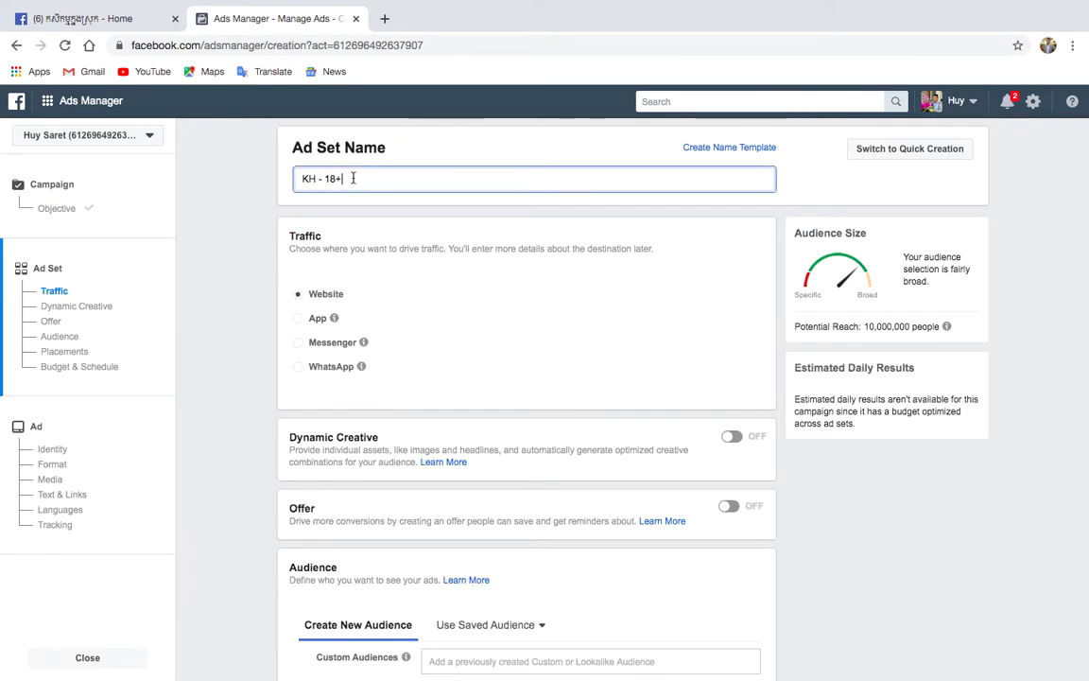
key("BackSpace")
key("BackSpace")
key("BackSpace")
key("BackSpace")
key("BackSpace")
key("BackSpace")
key("BackSpace")
key("BackSpace")
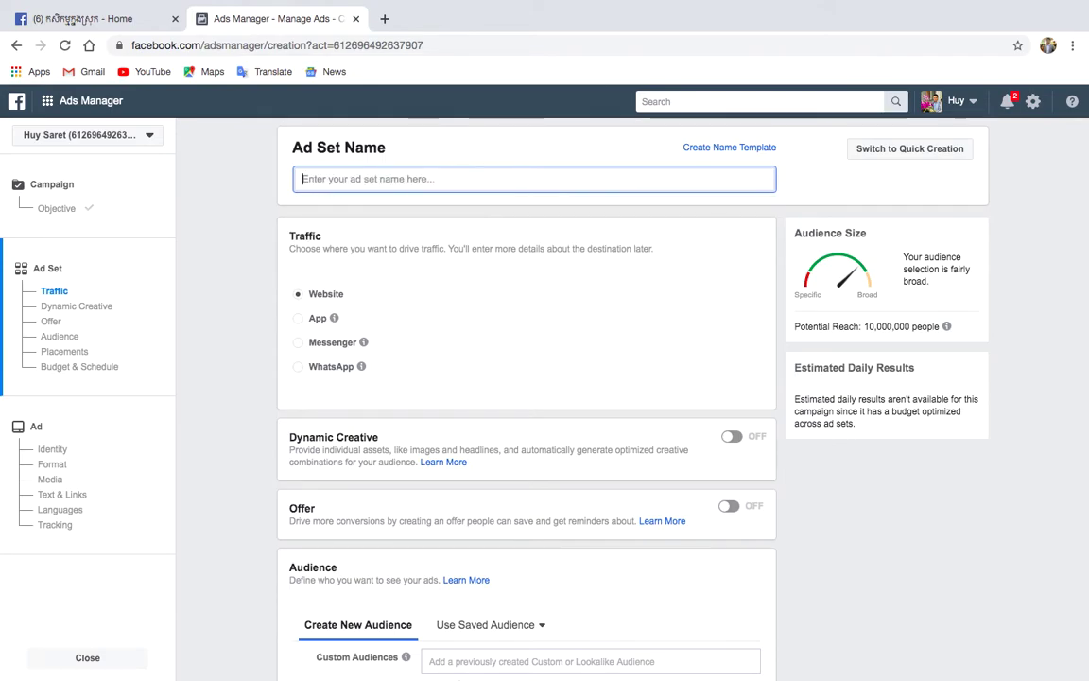
Return to the campaign objective settings and copy the campaign name "Traffic Double yim"
left_click(76, 210)
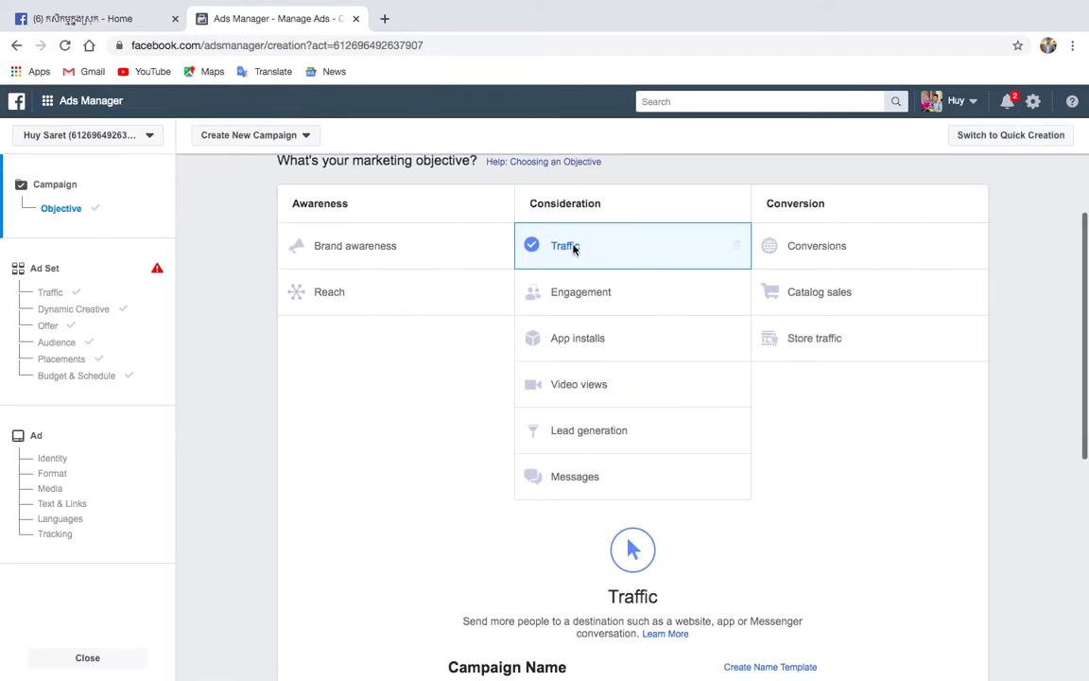
scroll(889, 575, "down", 2)
scroll(888, 575, "down", 1)
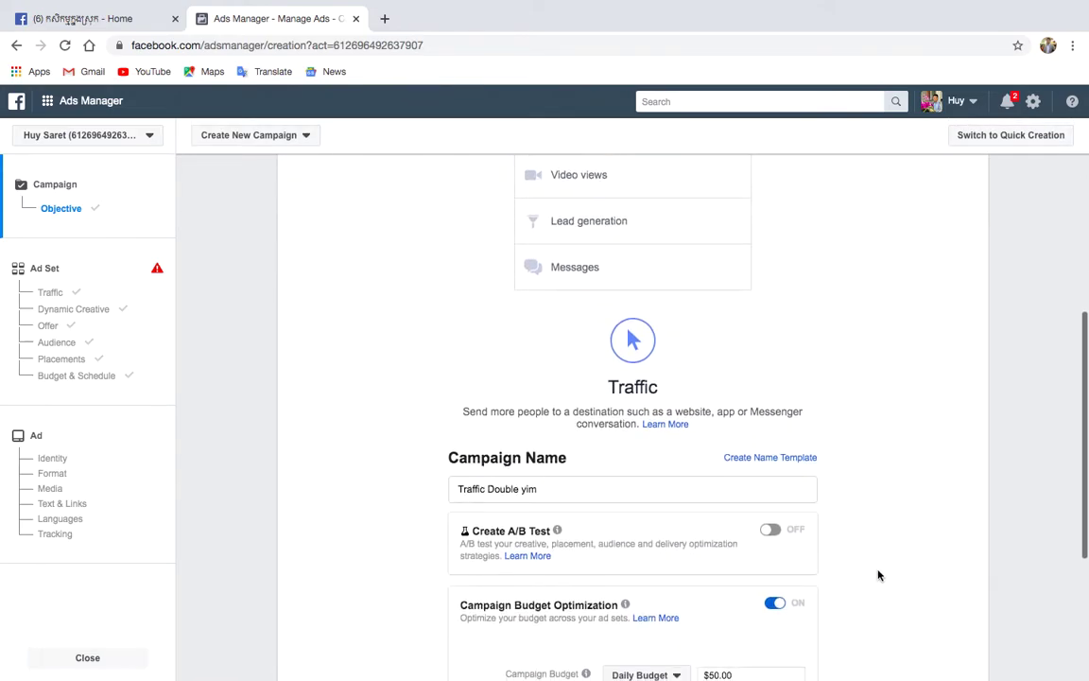
left_click(595, 493)
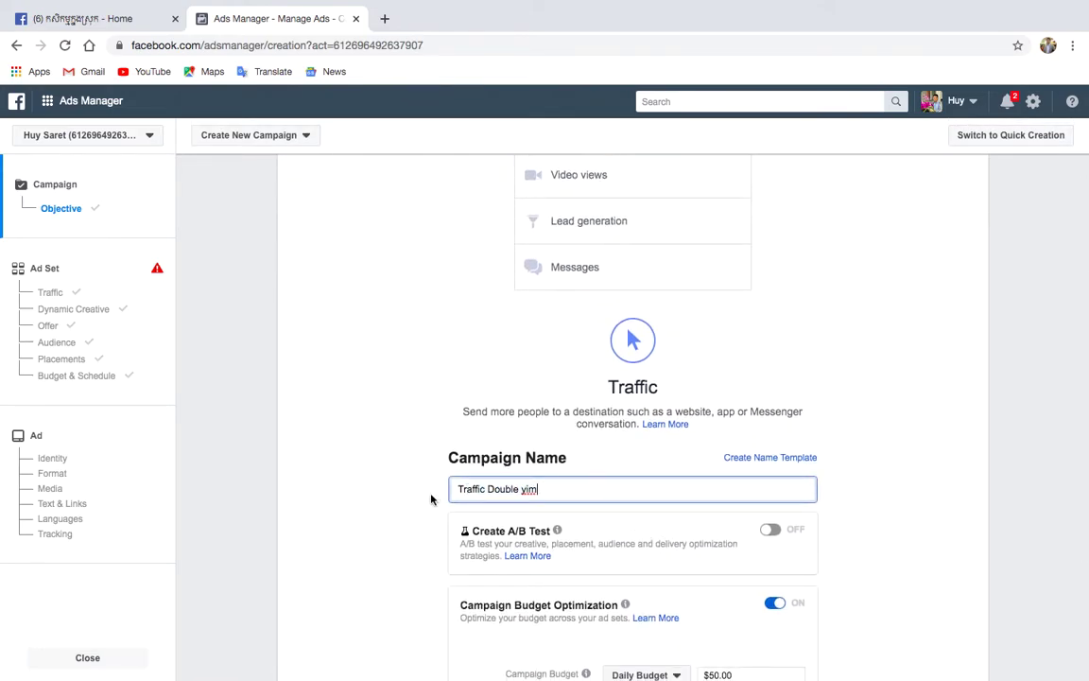
triple_click(463, 490)
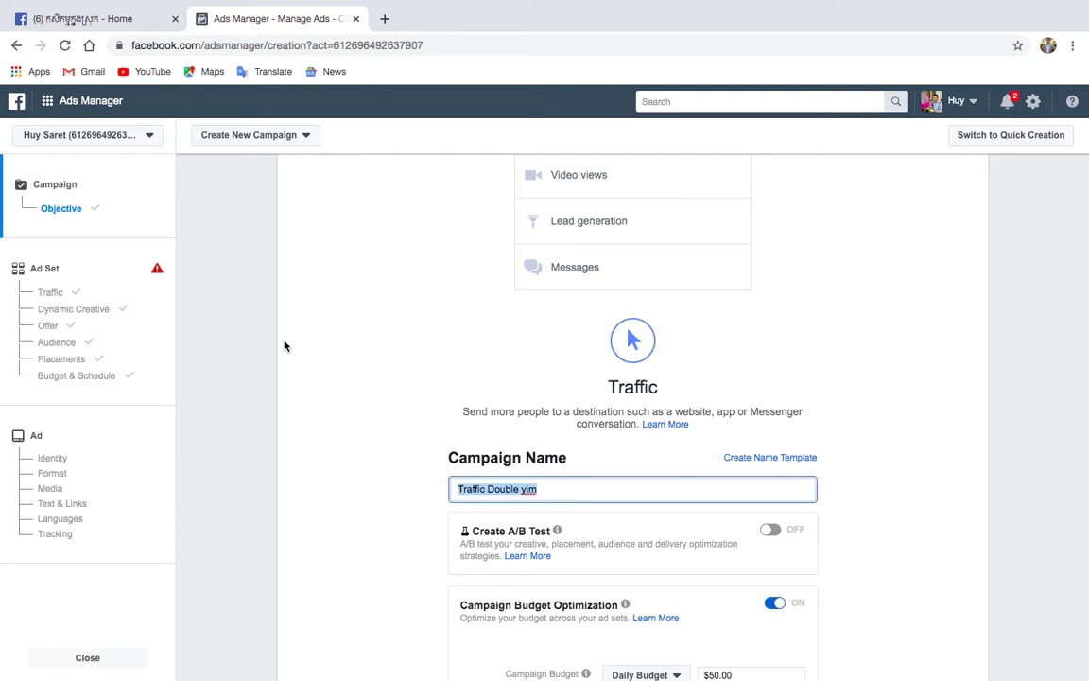
Name the ad set "Traffic Double yim" and choose Messenger as its traffic destination
left_click(77, 295)
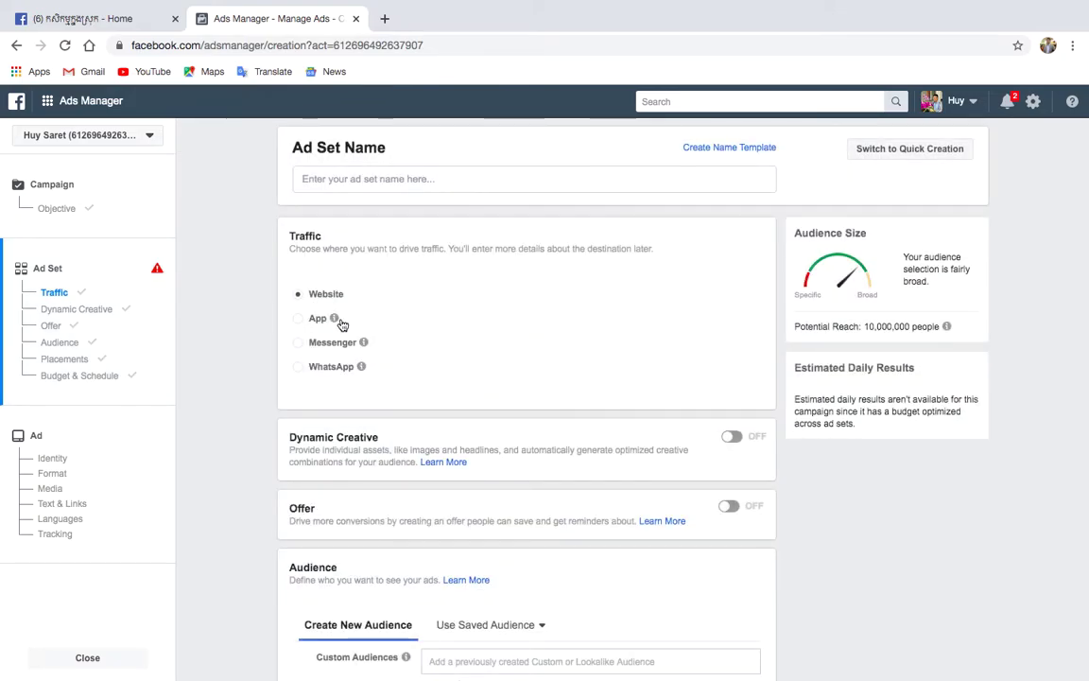
left_click(401, 178)
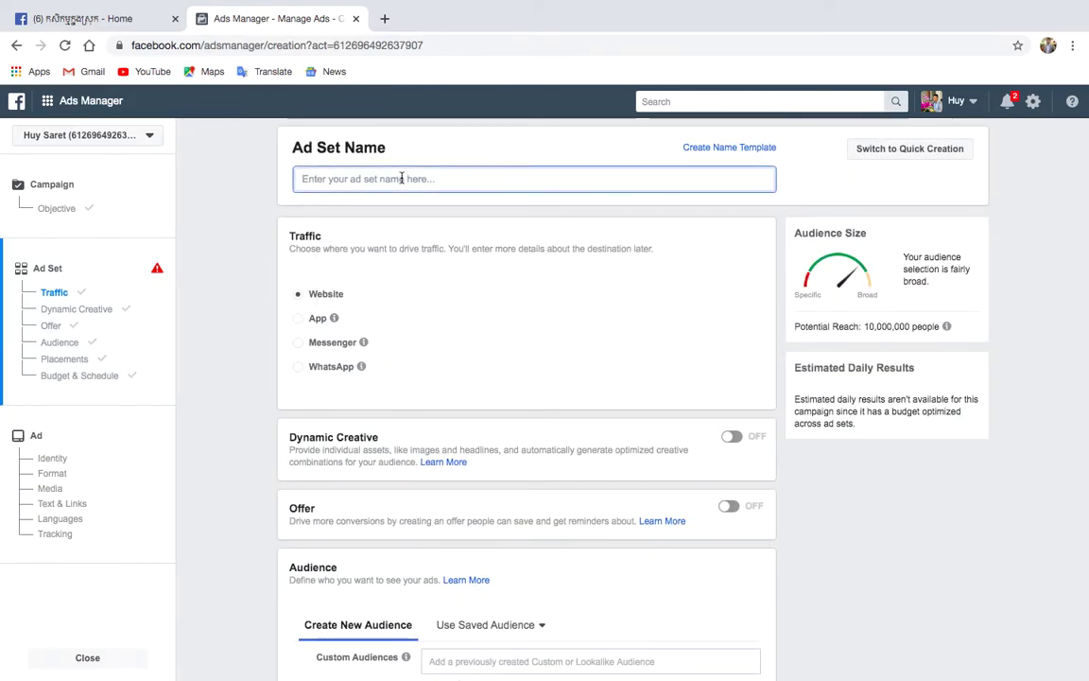
type("Traffic Double yim")
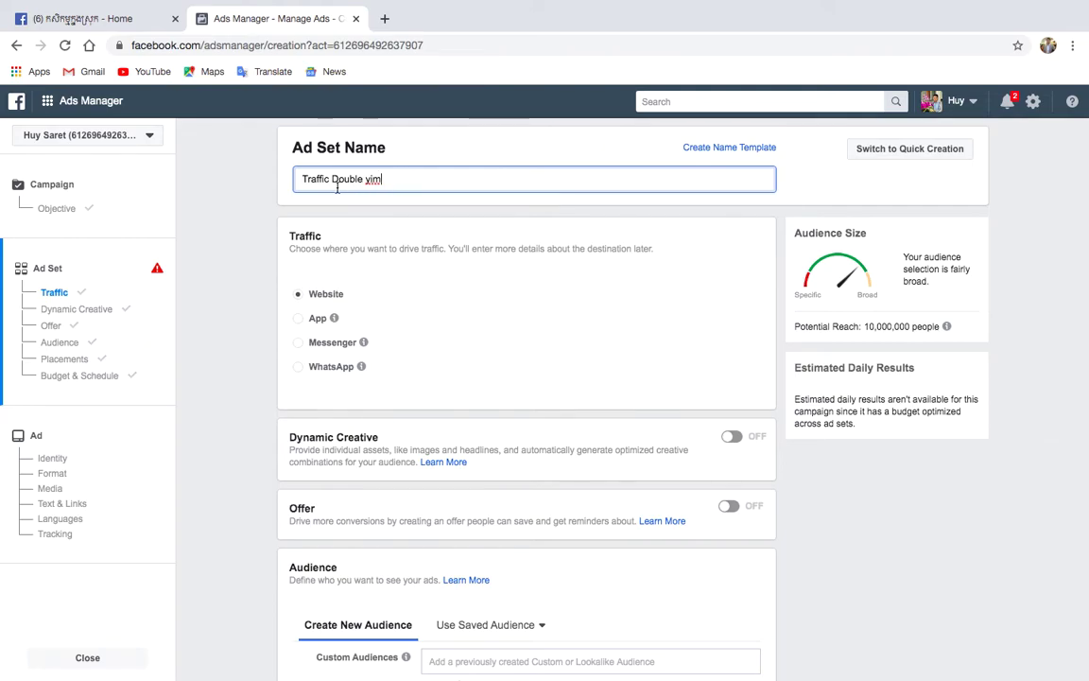
left_click(299, 346)
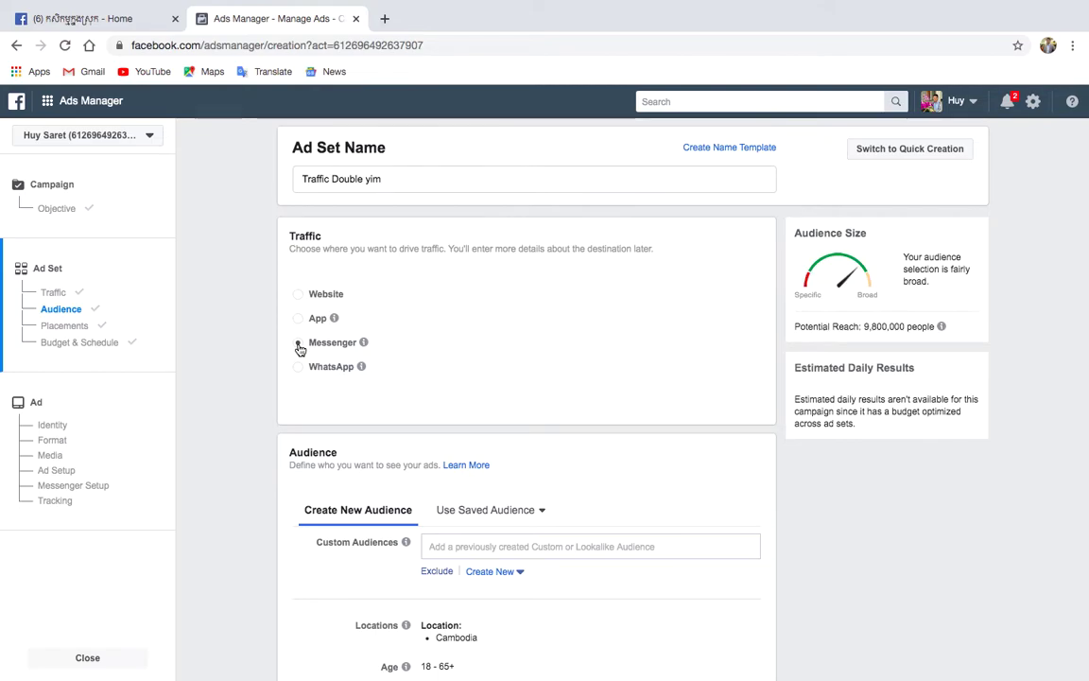
Remove Cambodia from the audience locations and add it back by searching for the country "cambodia"
scroll(613, 546, "down", 3)
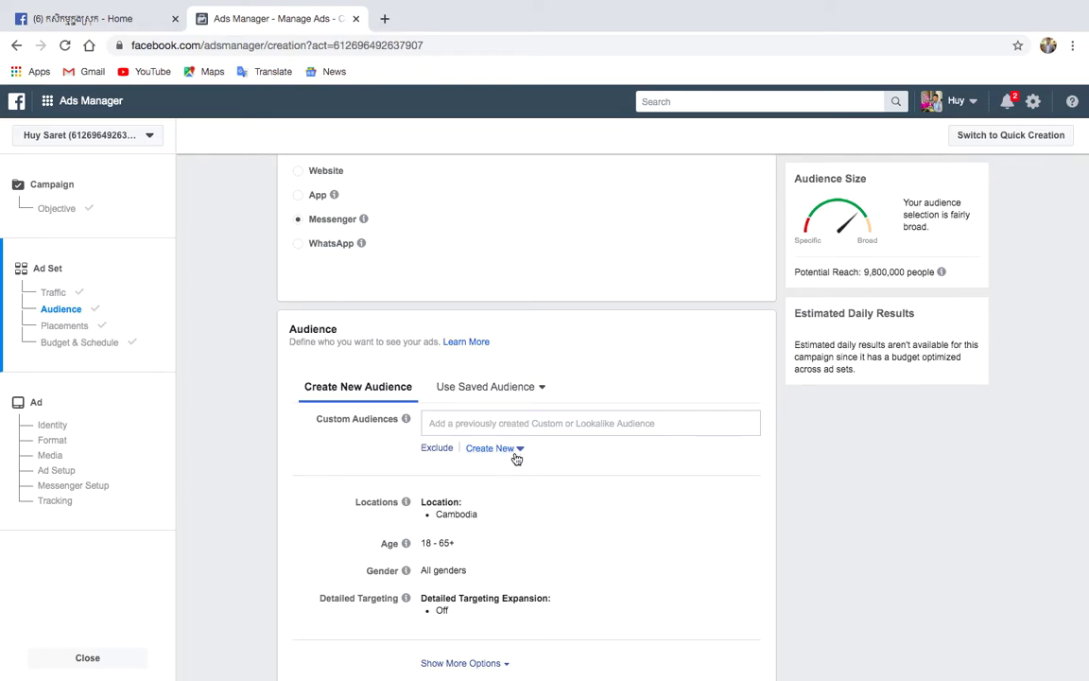
mouse_move(406, 501)
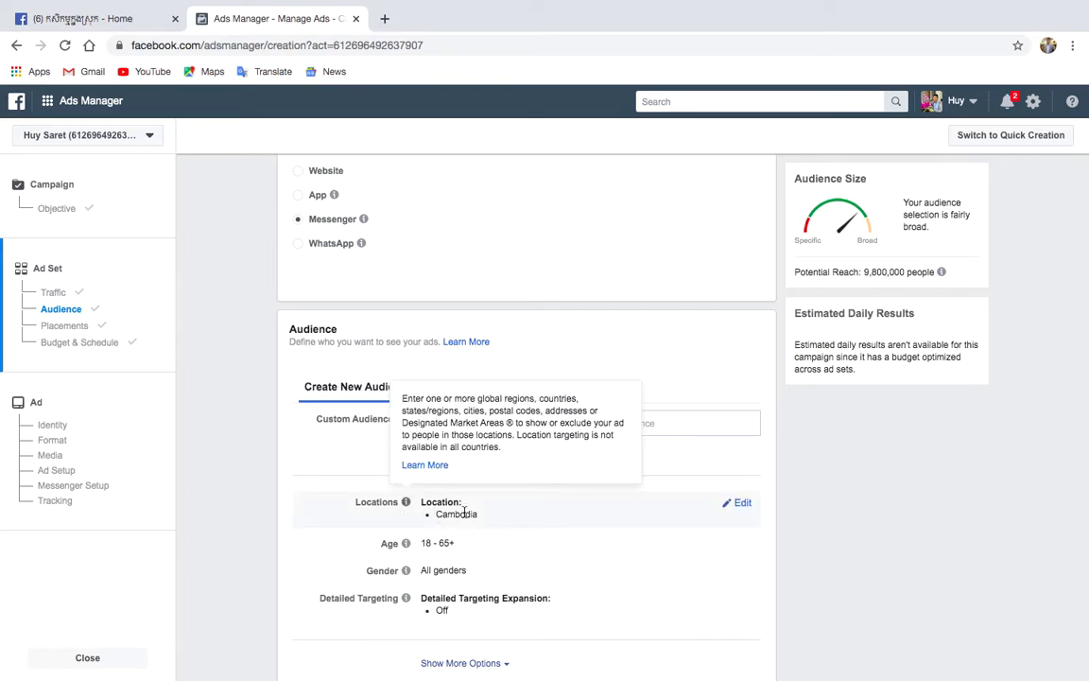
left_click(742, 504)
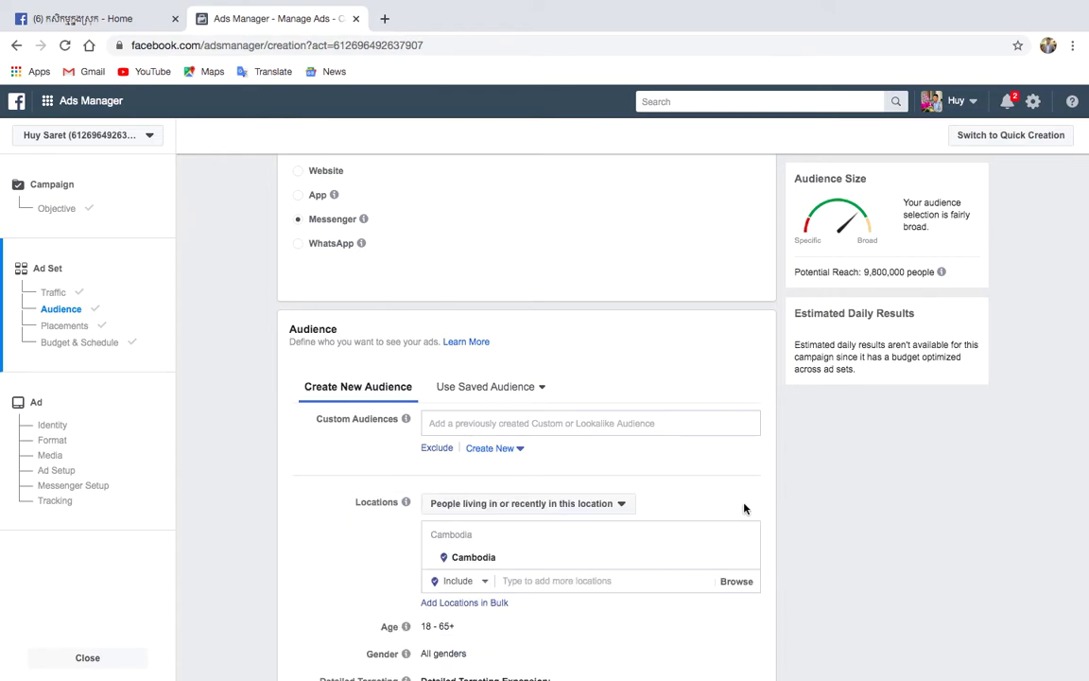
mouse_move(486, 559)
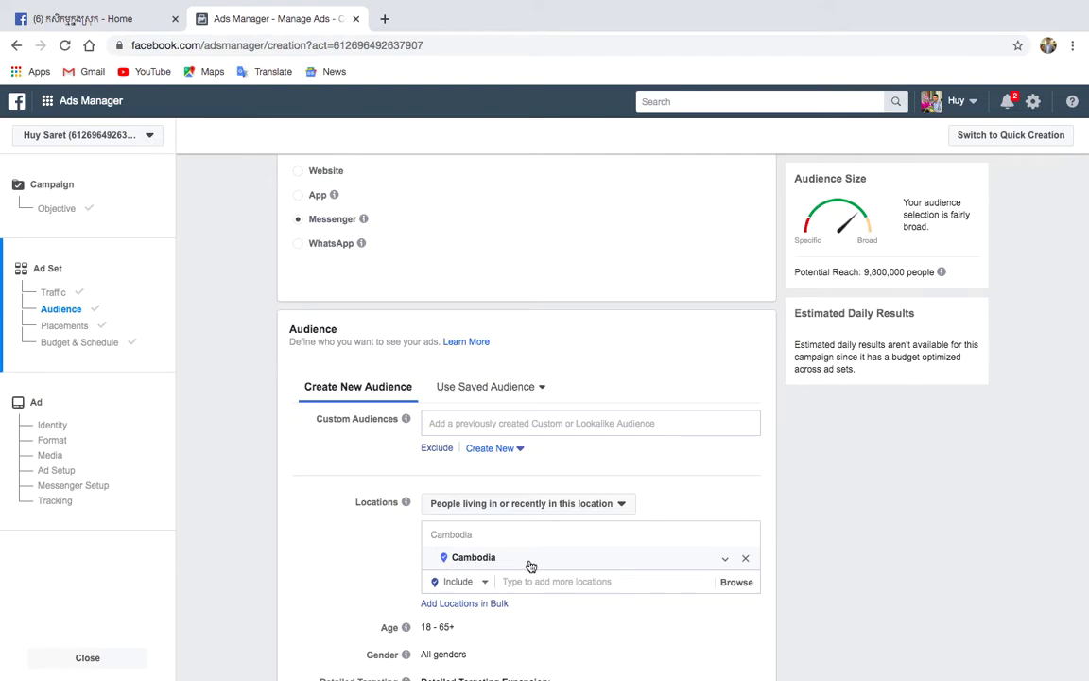
left_click(745, 560)
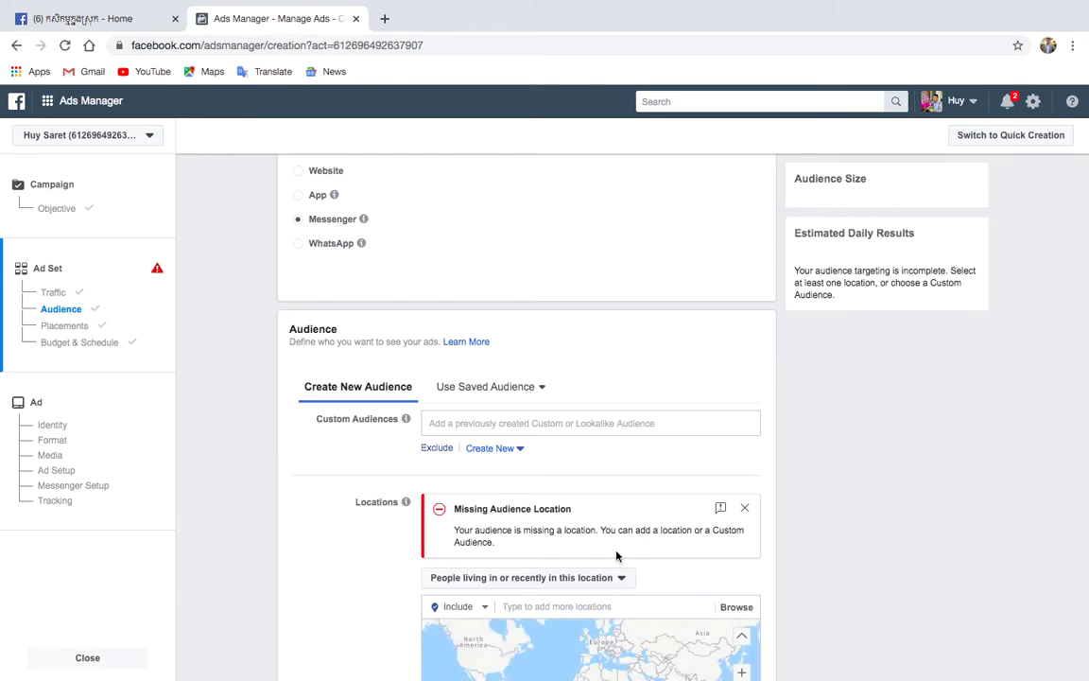
scroll(776, 573, "down", 2)
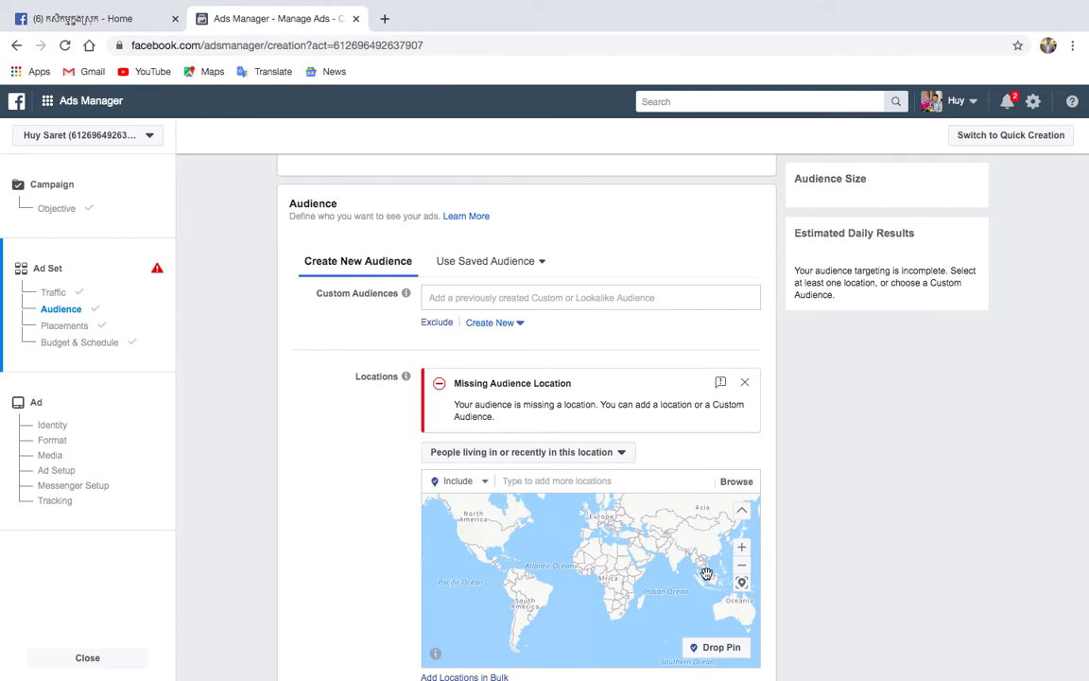
left_click(610, 481)
type("cambodia")
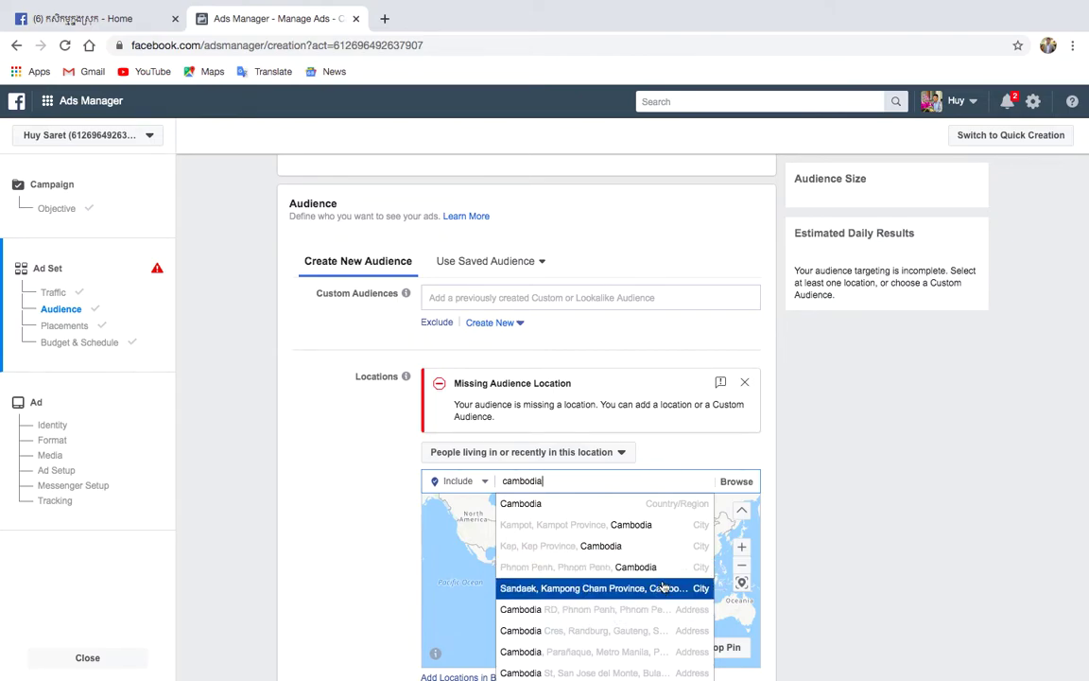
left_click(528, 510)
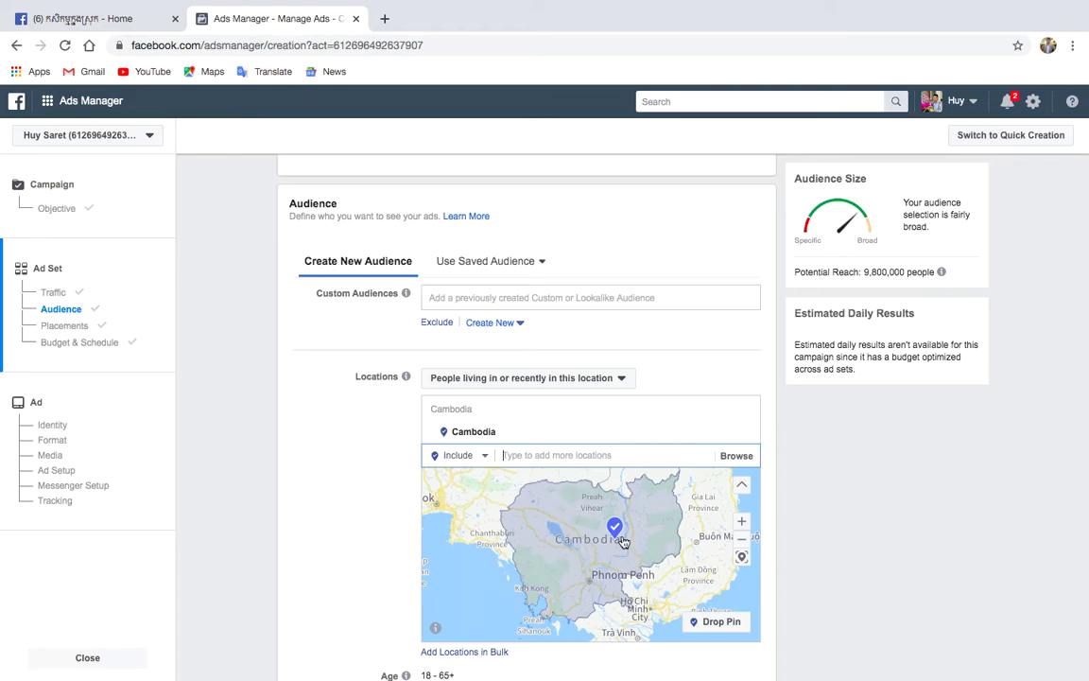
Set the audience age range to 20 - 50
scroll(865, 588, "down", 3)
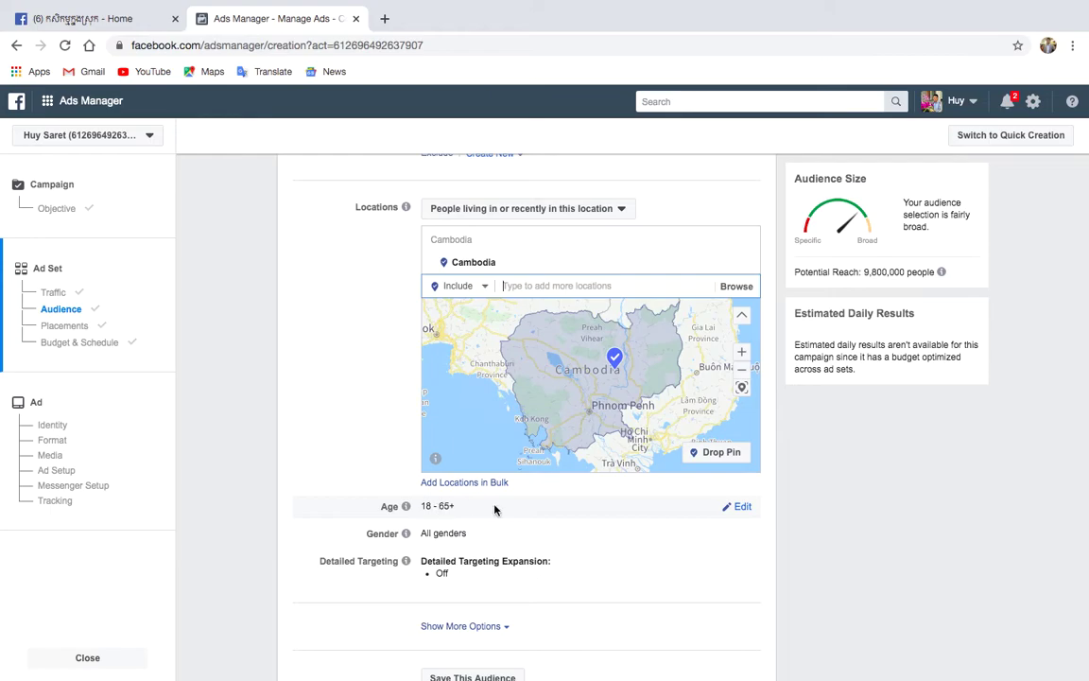
left_click(741, 508)
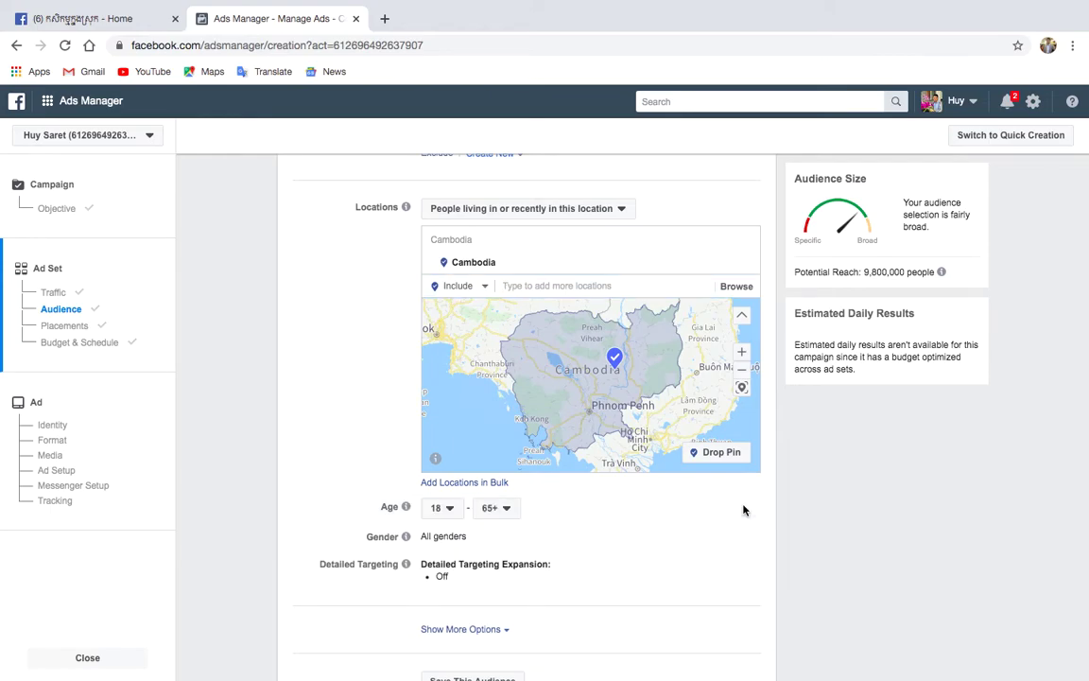
left_click(450, 509)
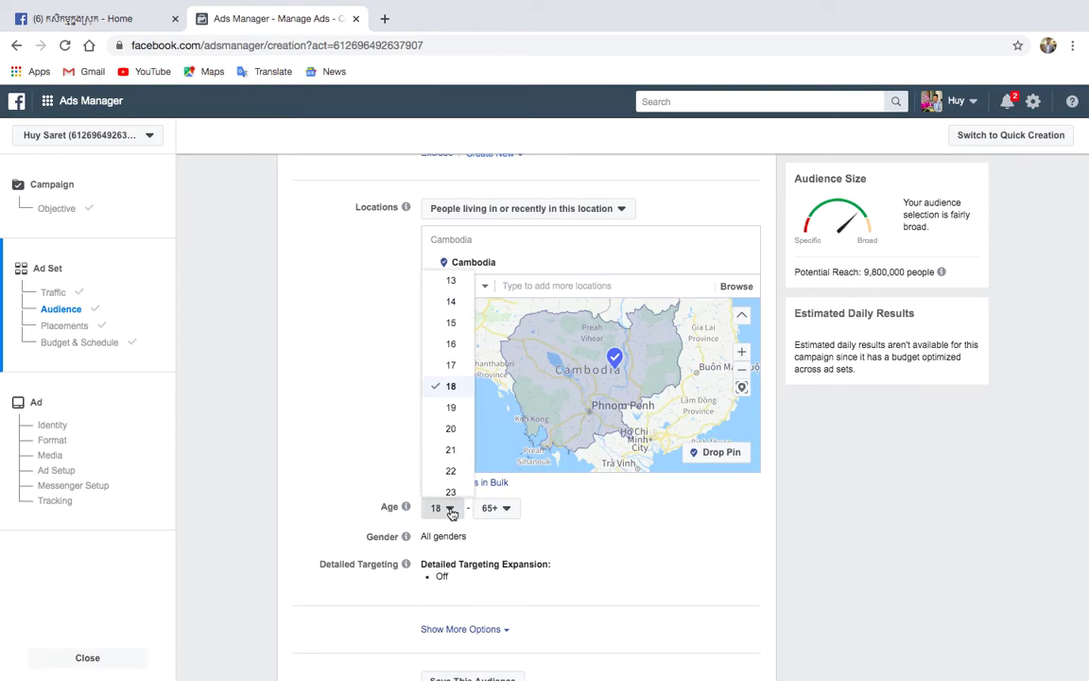
left_click(452, 429)
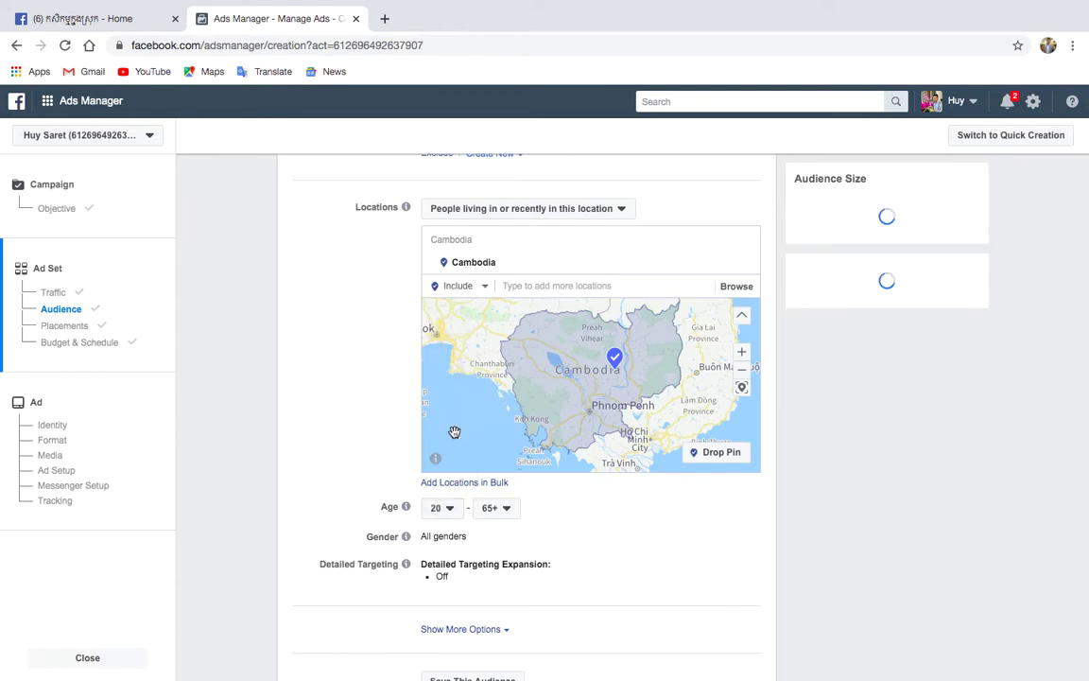
left_click(509, 512)
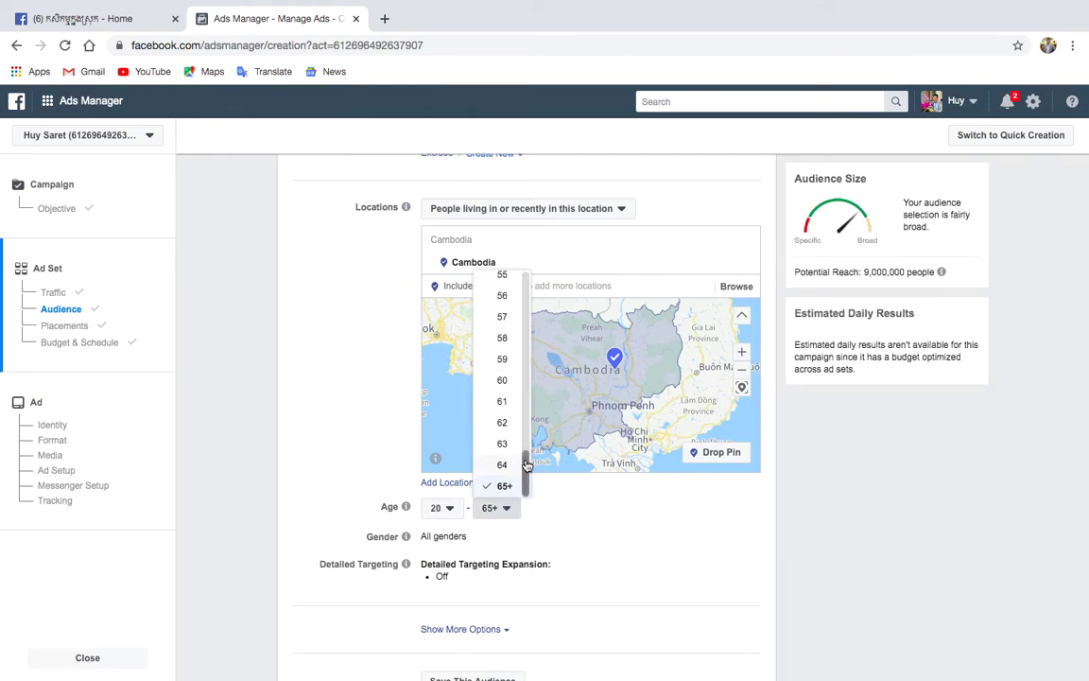
left_click_drag(526, 465, 533, 399)
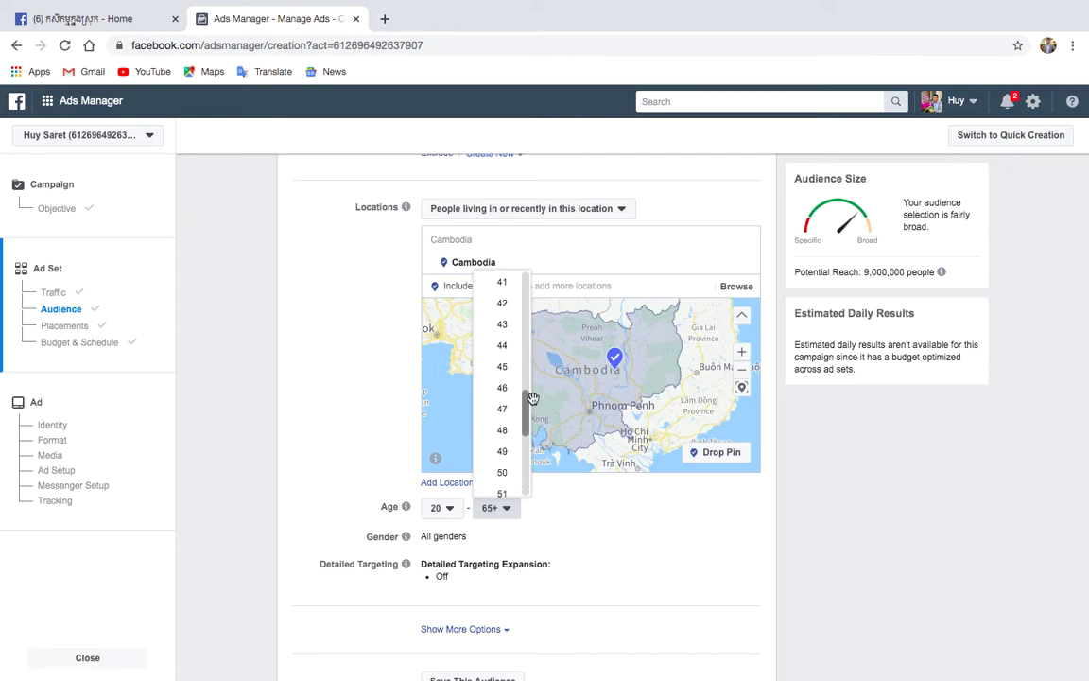
left_click(506, 473)
Try the Women and All options for the audience gender, and set it to Men
scroll(593, 513, "down", 1)
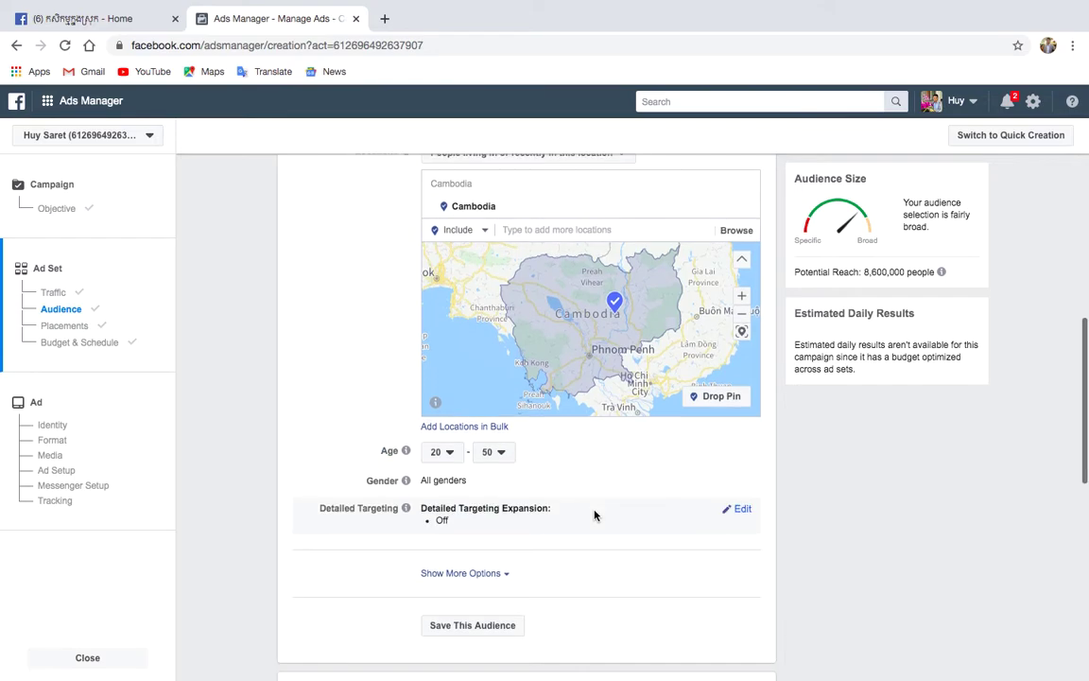
mouse_move(398, 482)
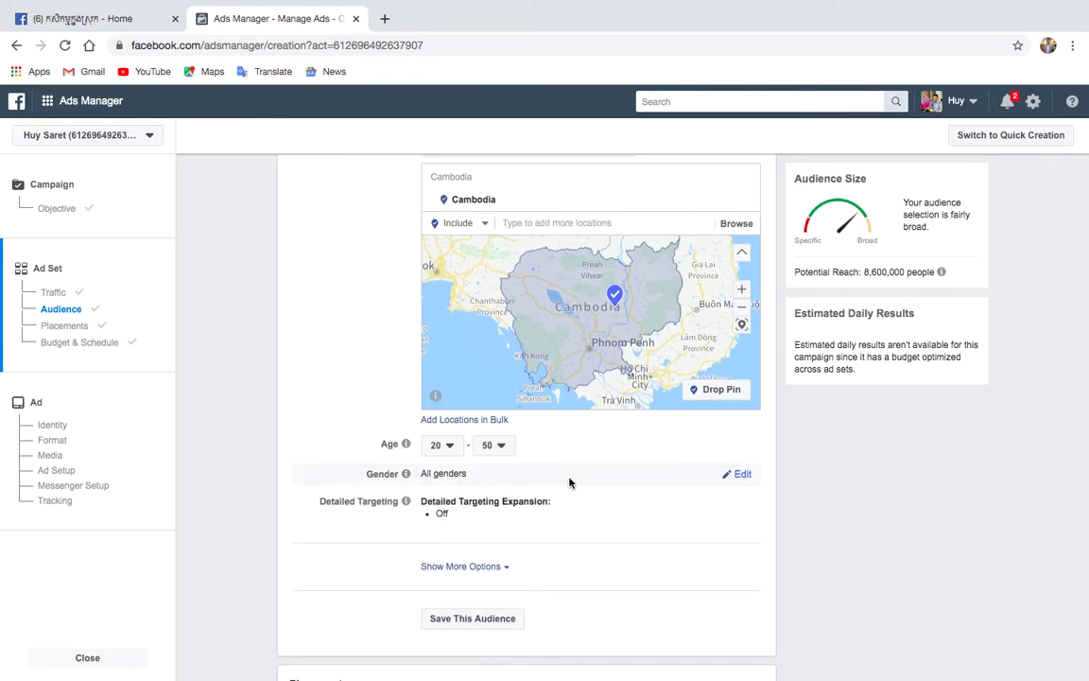
left_click(744, 476)
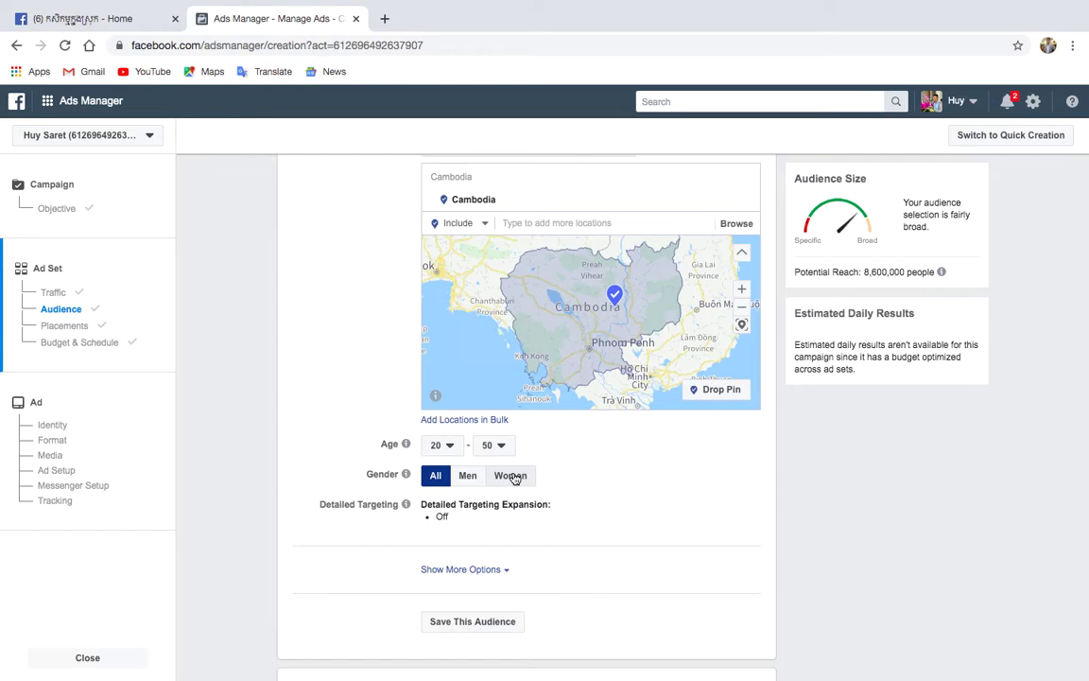
left_click(511, 476)
left_click(468, 476)
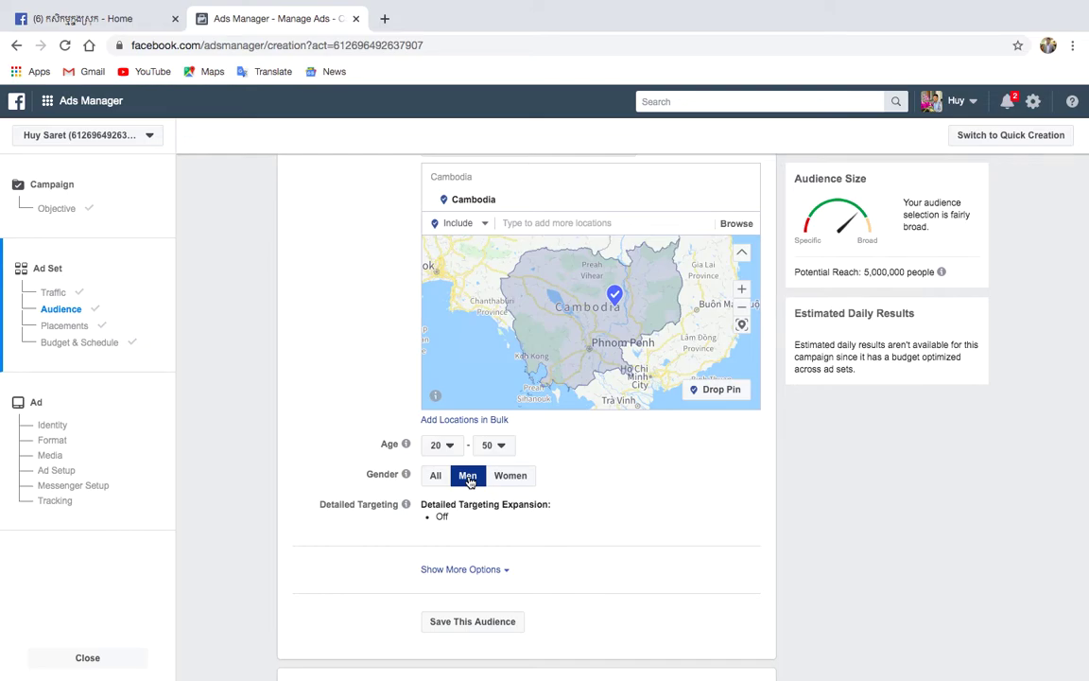
left_click(437, 478)
mouse_move(417, 459)
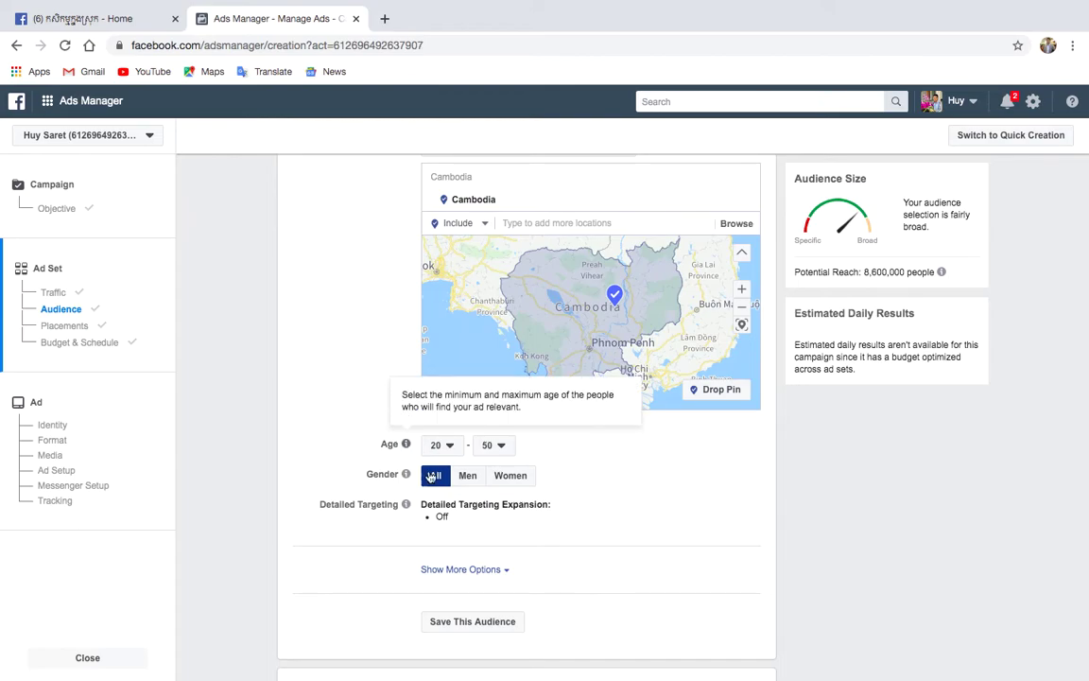
left_click(468, 477)
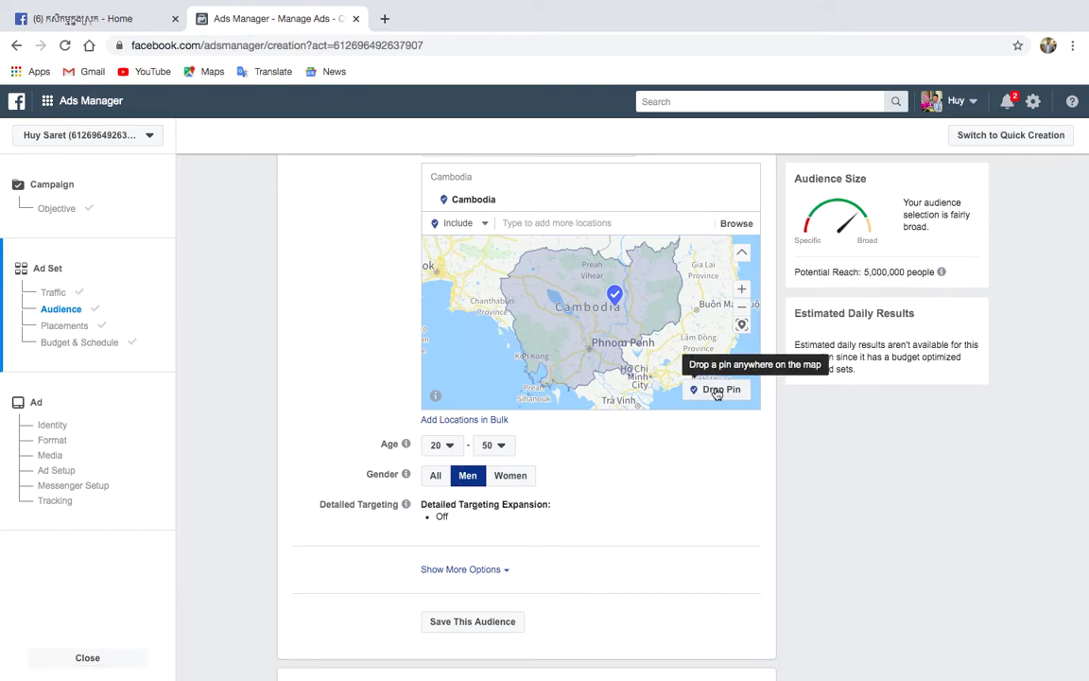
Show the additional audience options for Languages and Connections
scroll(656, 516, "down", 2)
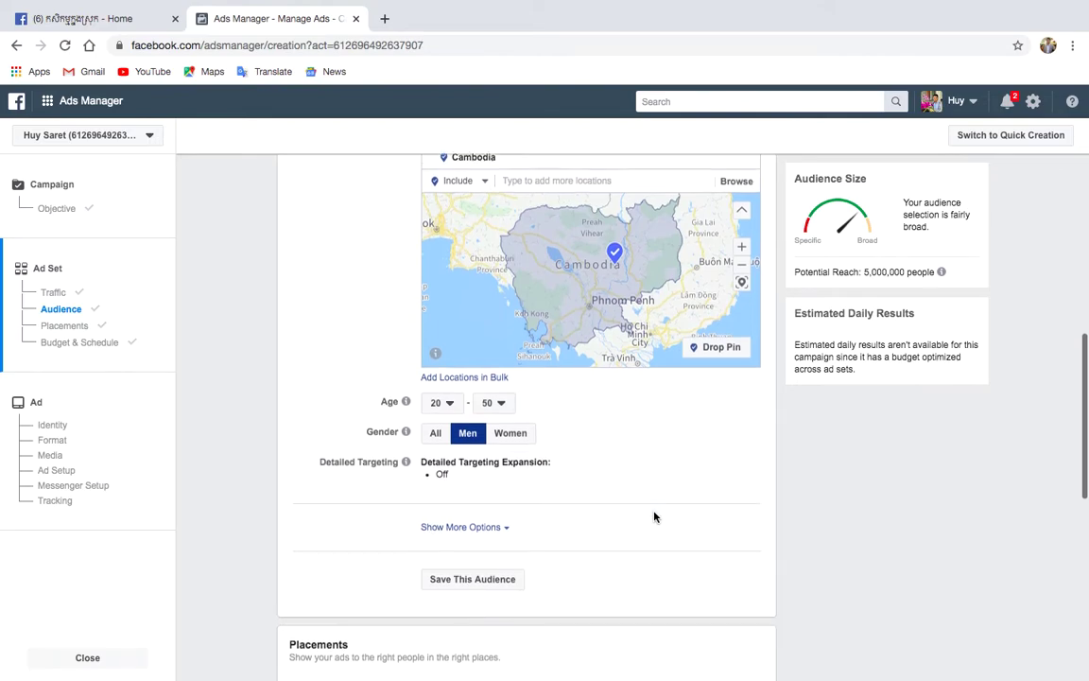
scroll(655, 517, "down", 1)
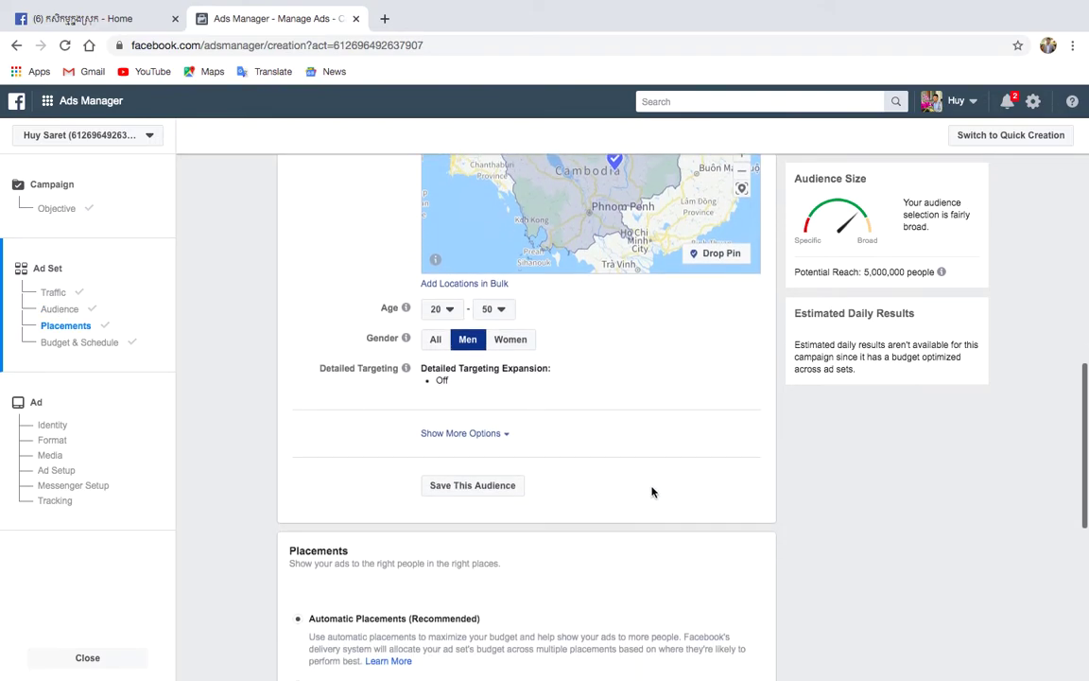
left_click(506, 436)
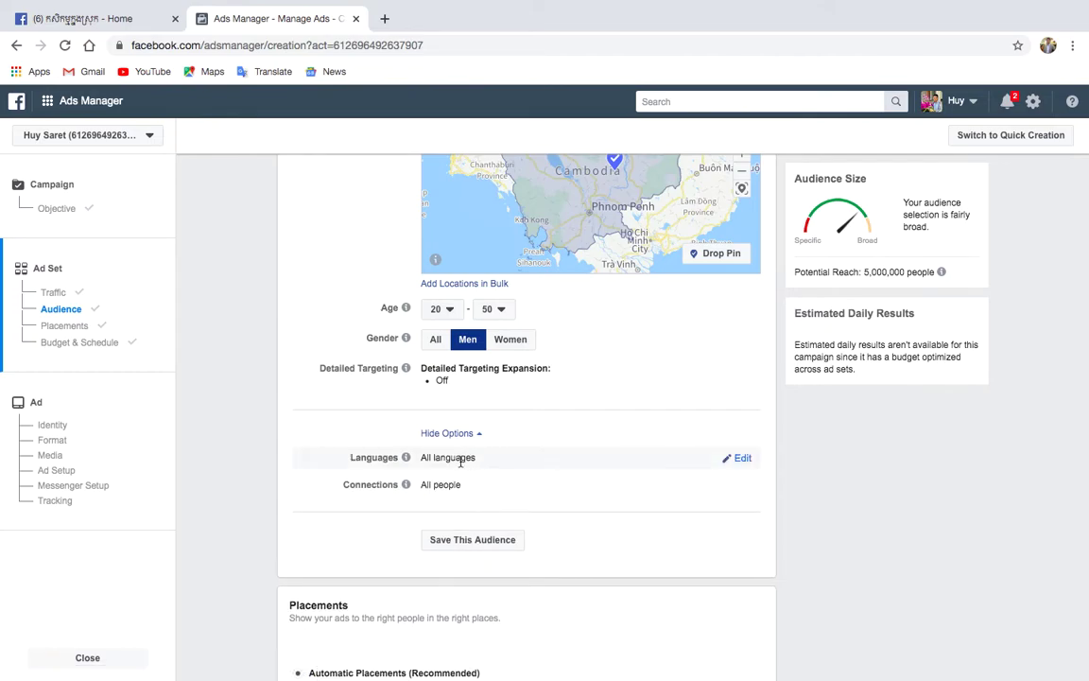
Open the audience's Languages setting for editing
left_click(744, 459)
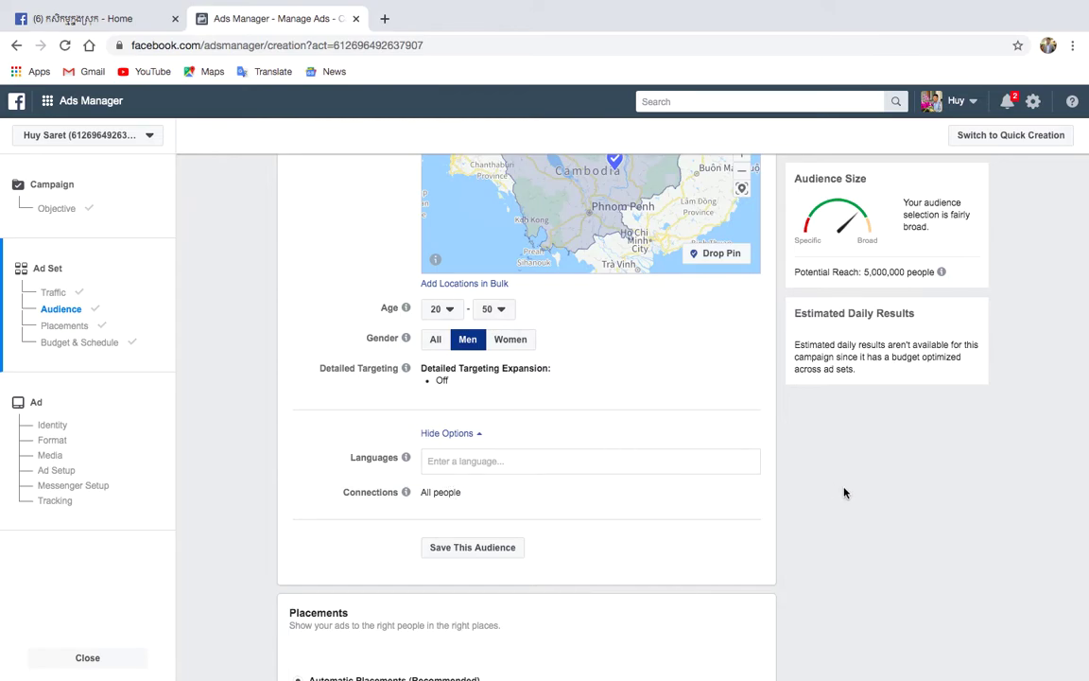
Switch the ad set to Manual Placements and exclude Instagram from the platforms
scroll(898, 509, "down", 5)
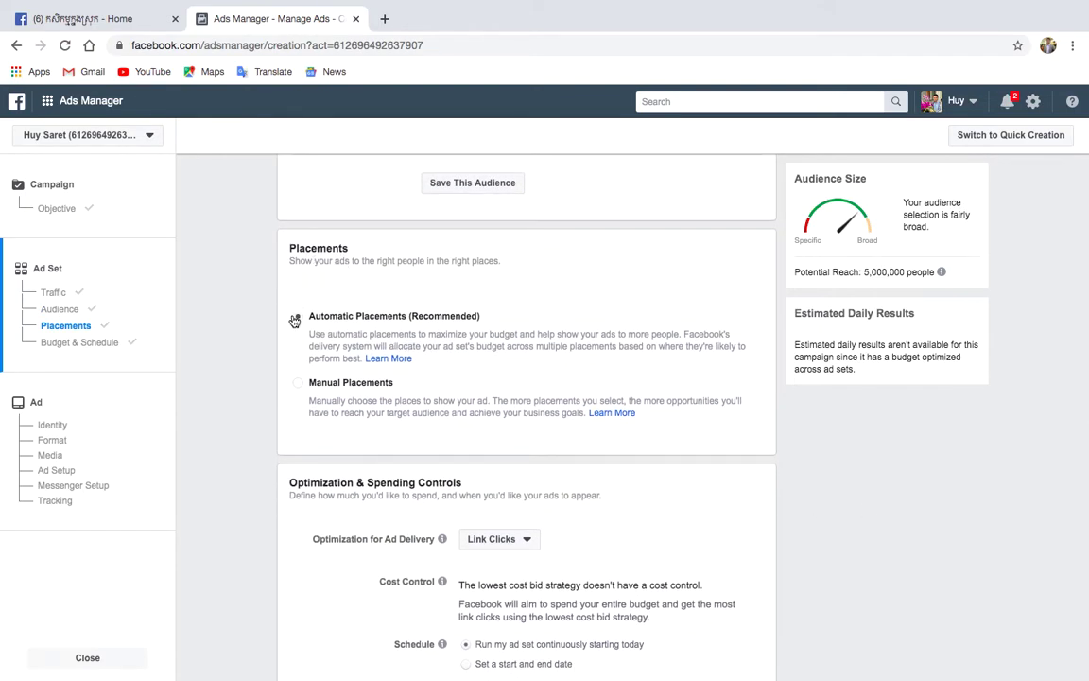
left_click(300, 388)
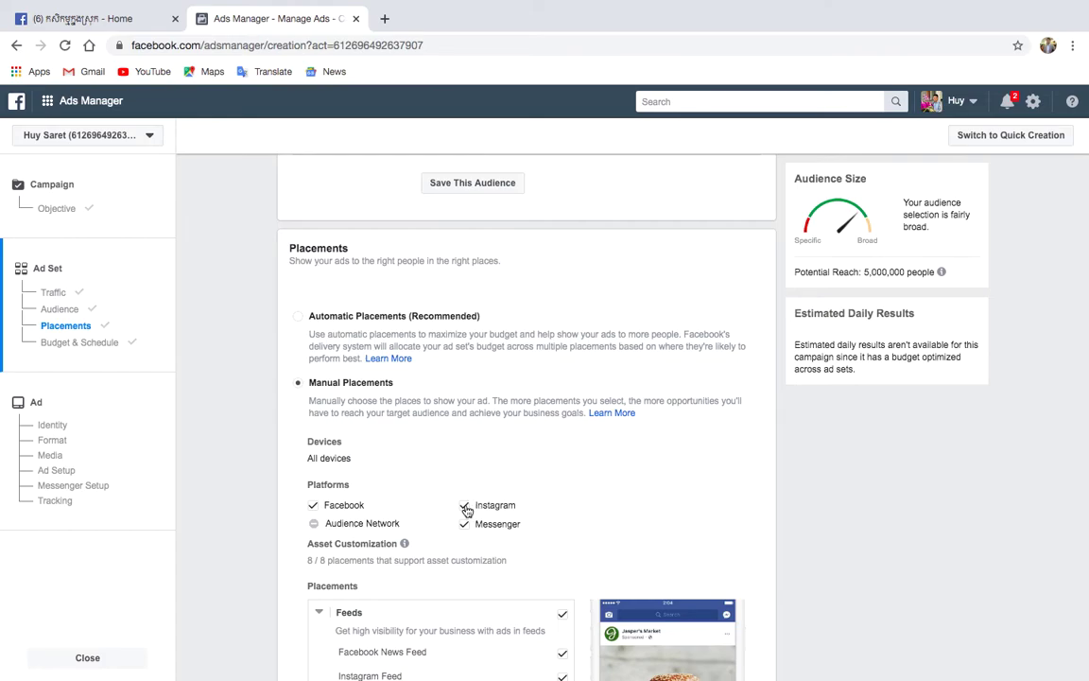
left_click(466, 507)
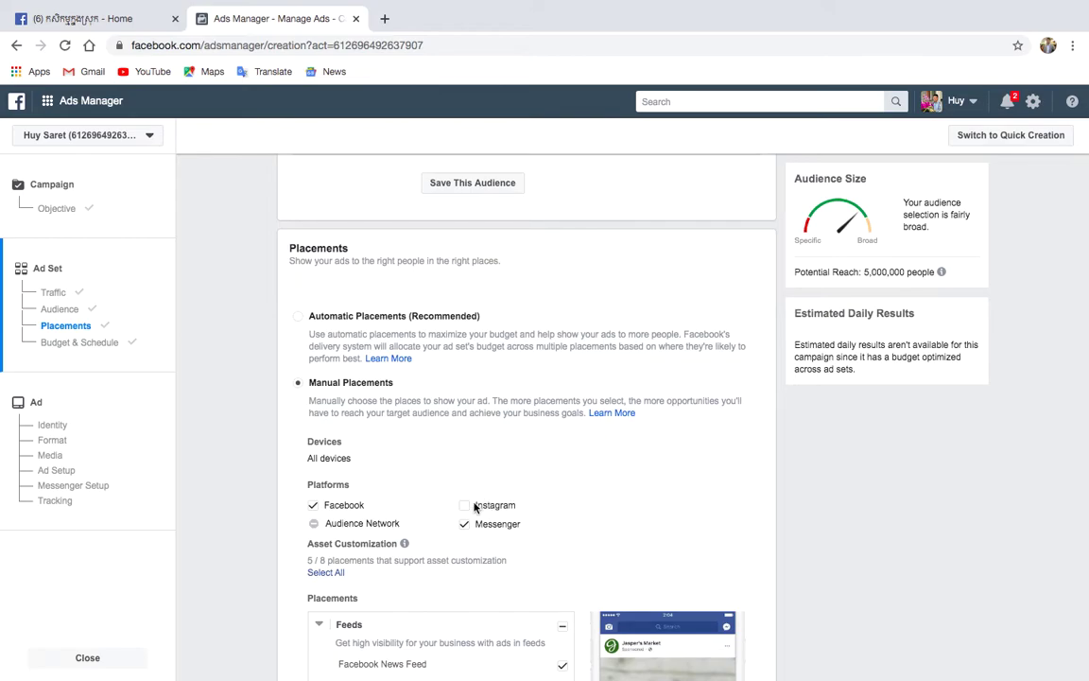
scroll(608, 516, "down", 2)
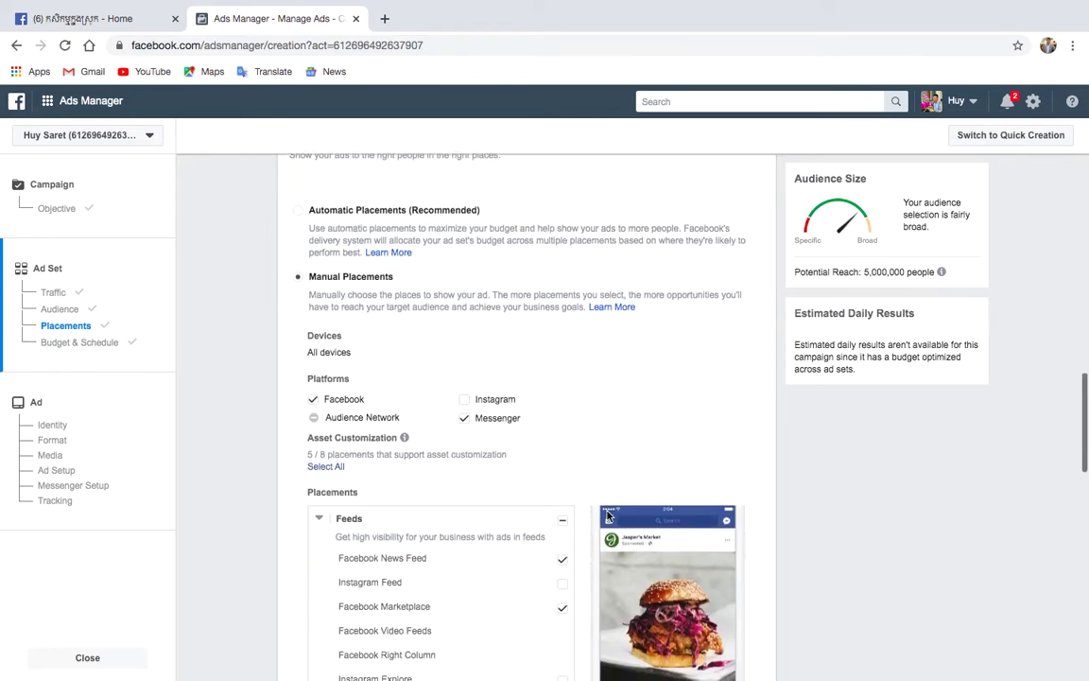
scroll(608, 516, "down", 2)
scroll(608, 515, "down", 1)
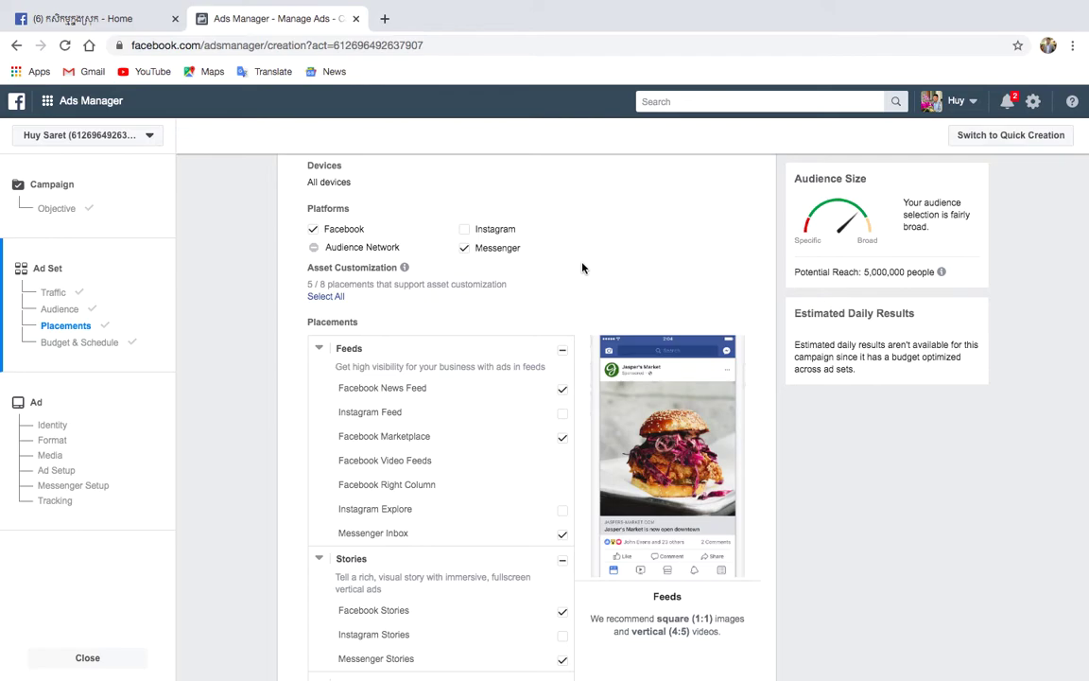
scroll(558, 410, "down", 3)
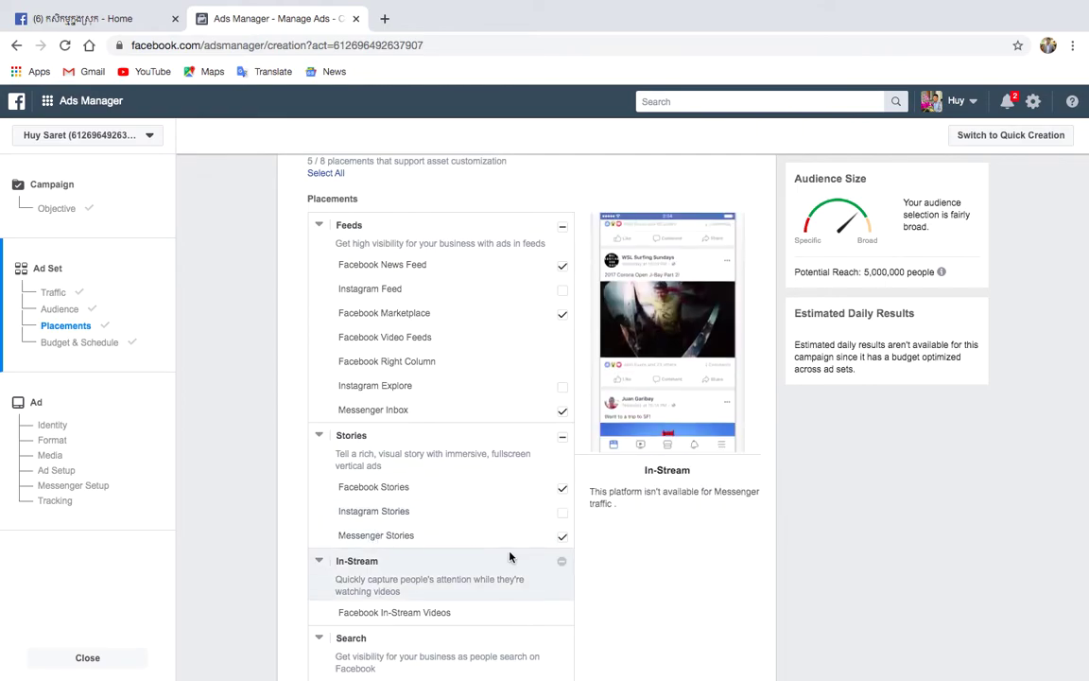
Choose Link Clicks as the optimization for ad delivery
scroll(850, 538, "down", 5)
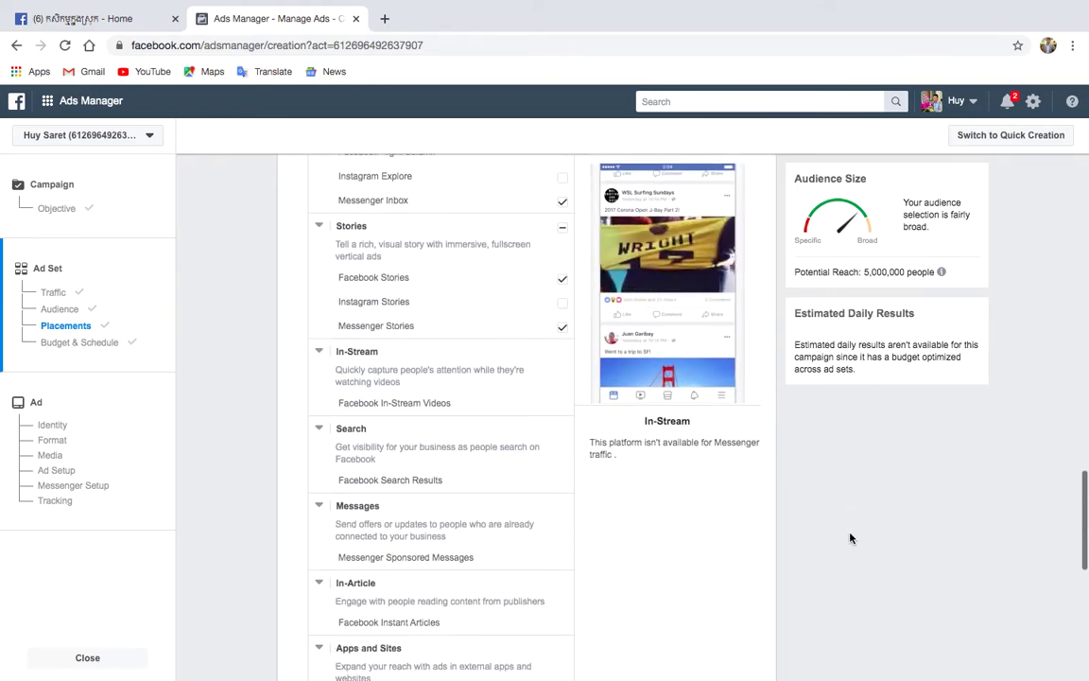
scroll(850, 538, "down", 3)
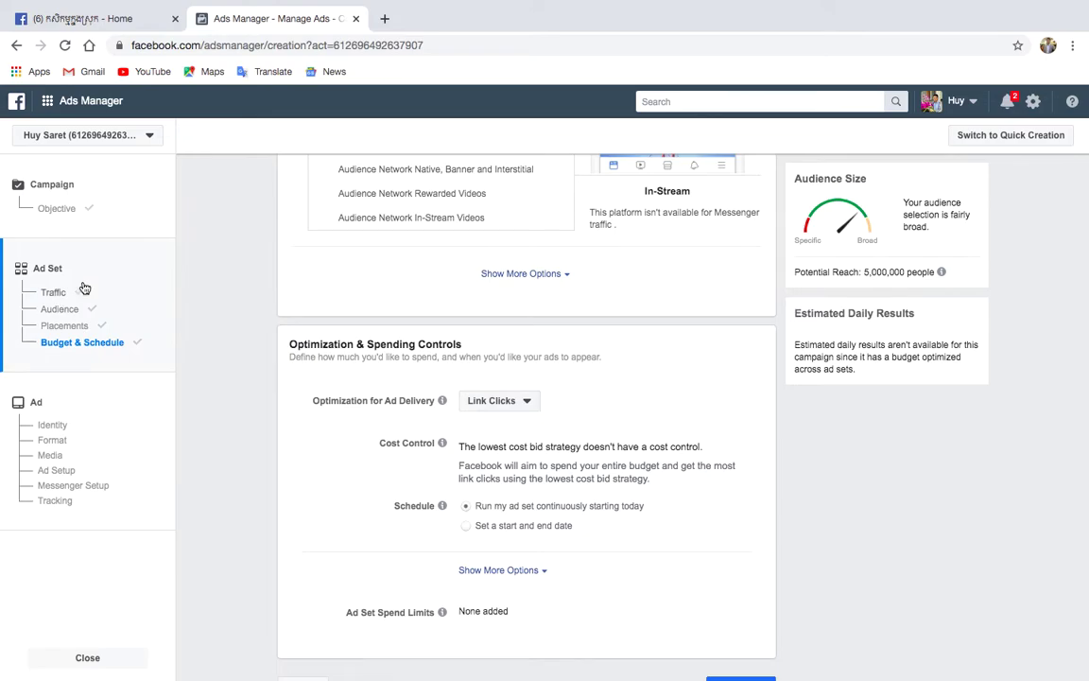
mouse_move(441, 443)
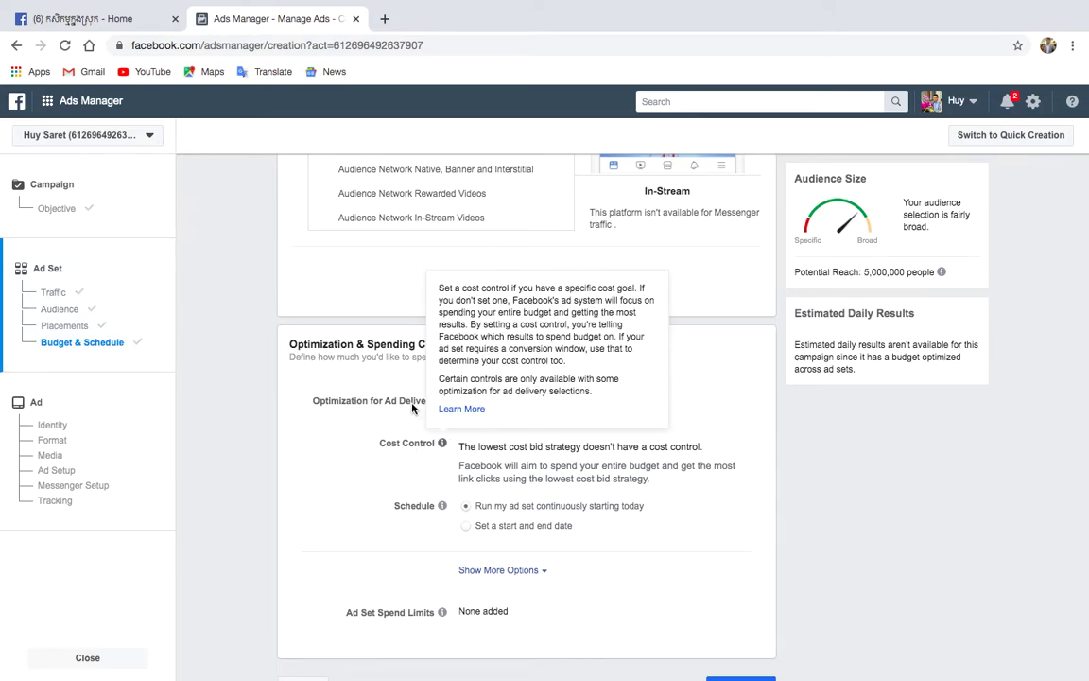
left_click(529, 402)
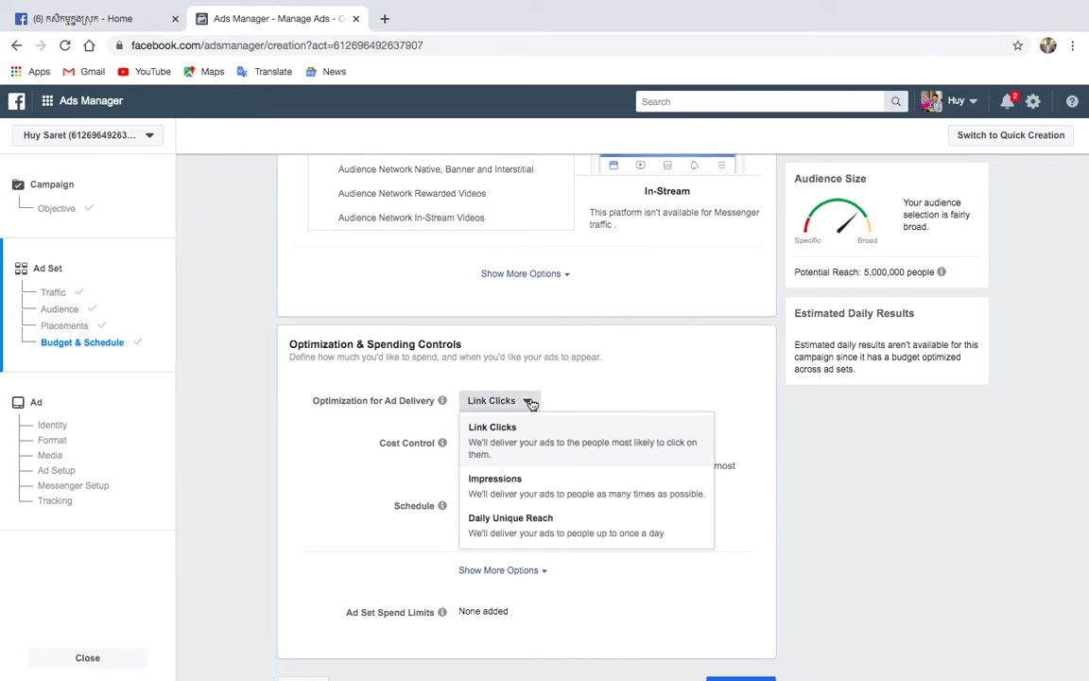
left_click(496, 442)
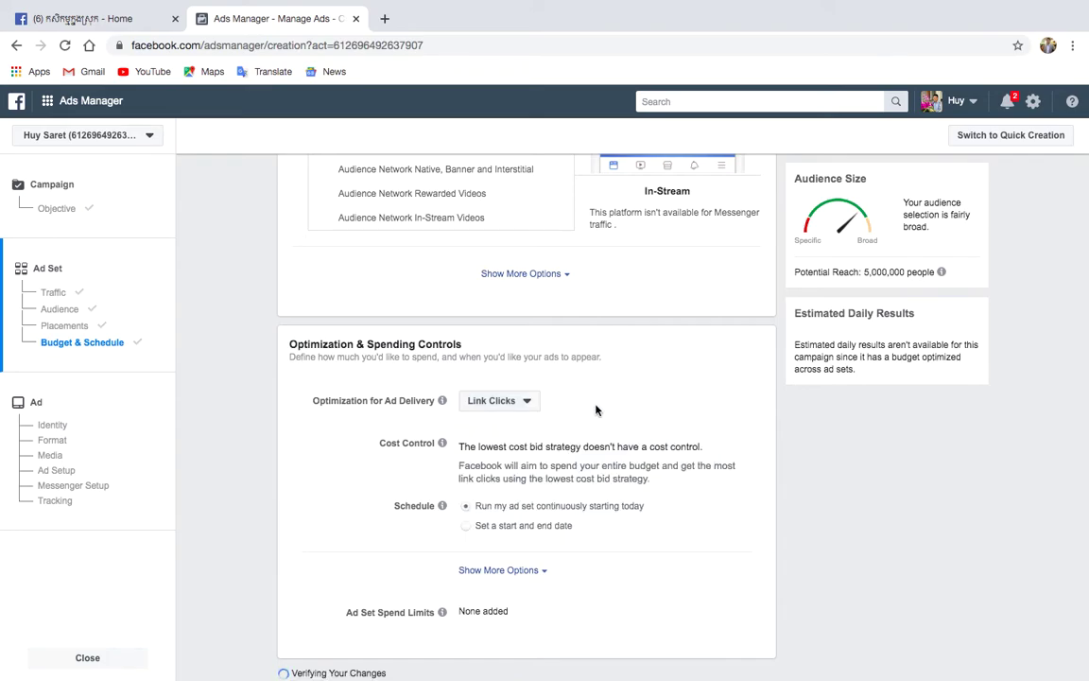
Schedule the ad set from May 3, 2020 to June 30, 2020 and continue to the ad setup
left_click(465, 526)
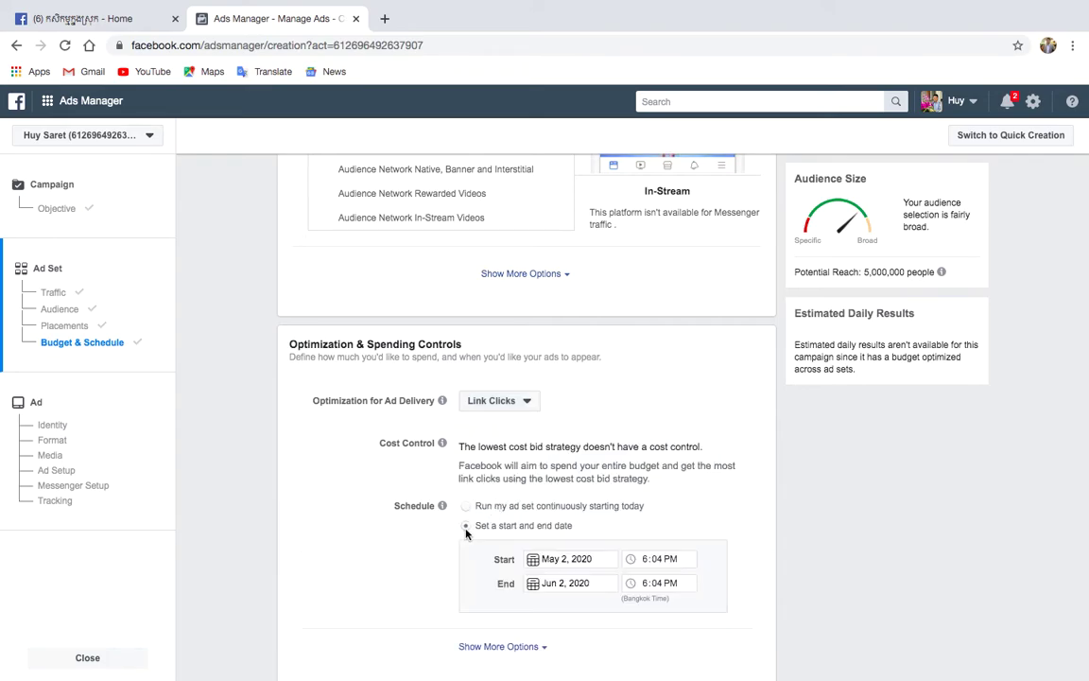
left_click(564, 560)
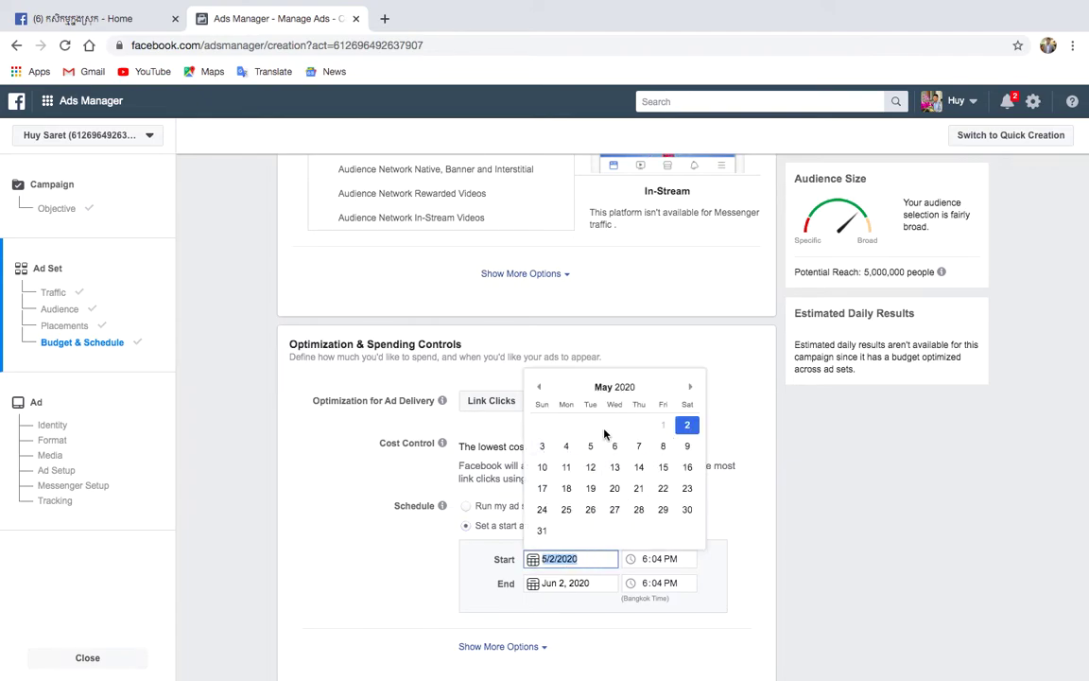
left_click(544, 448)
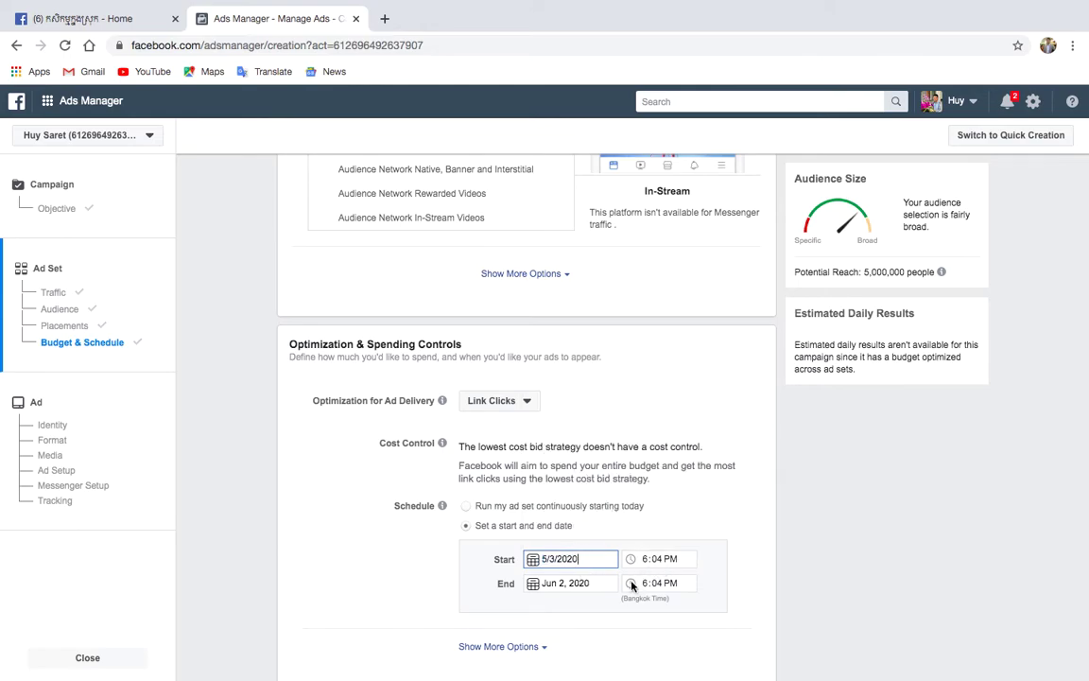
left_click(536, 586)
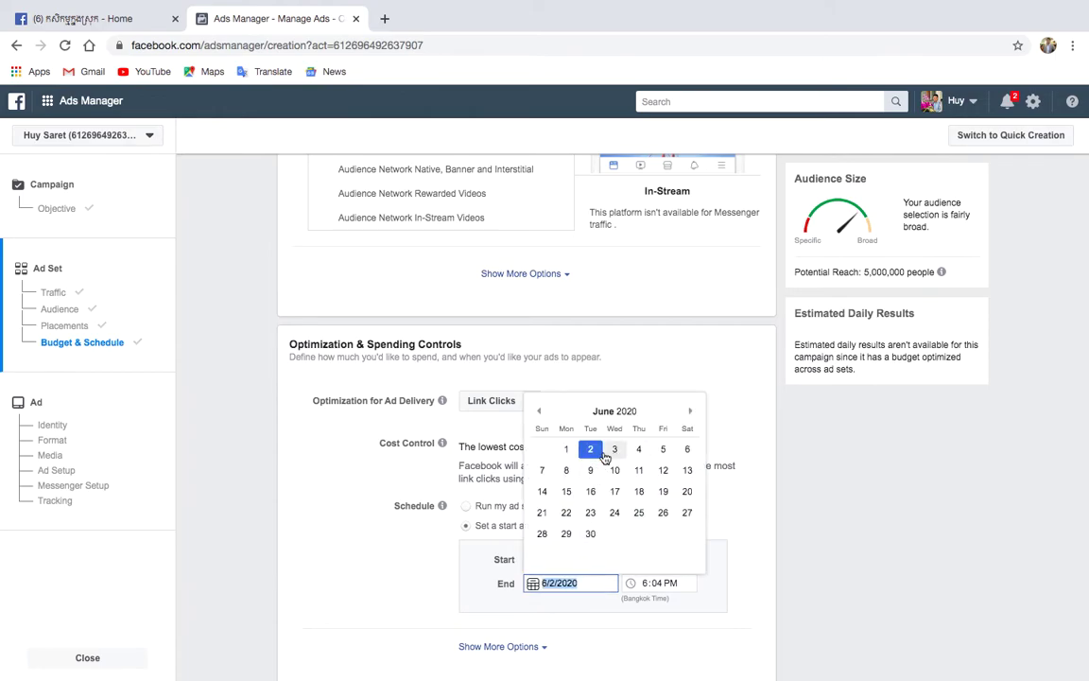
left_click(591, 535)
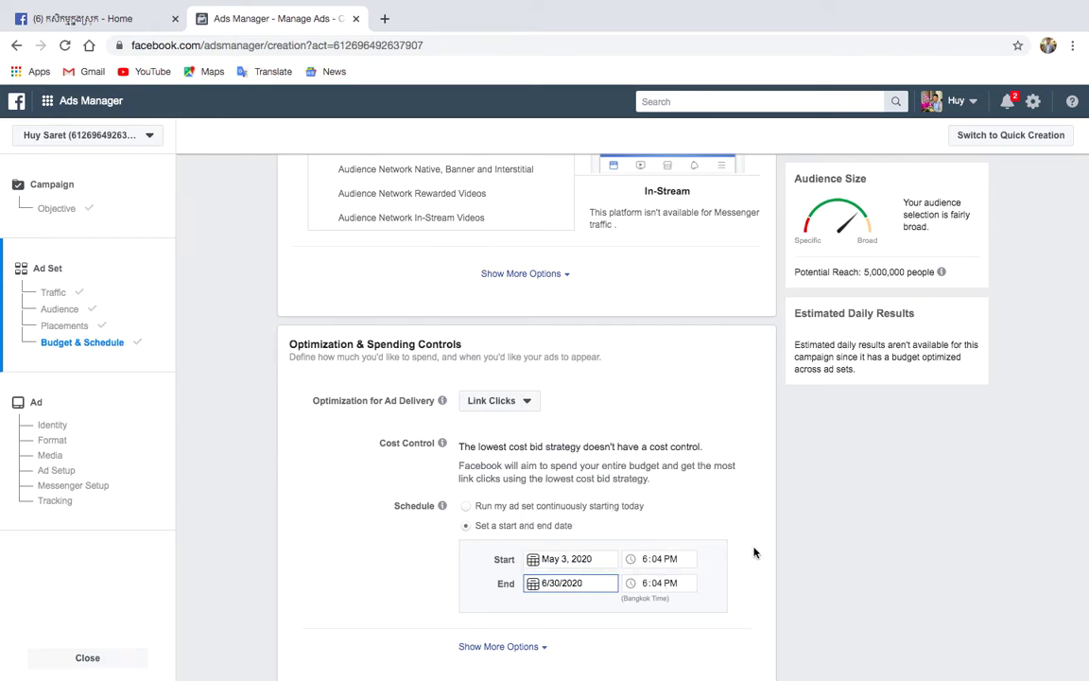
scroll(755, 552, "down", 2)
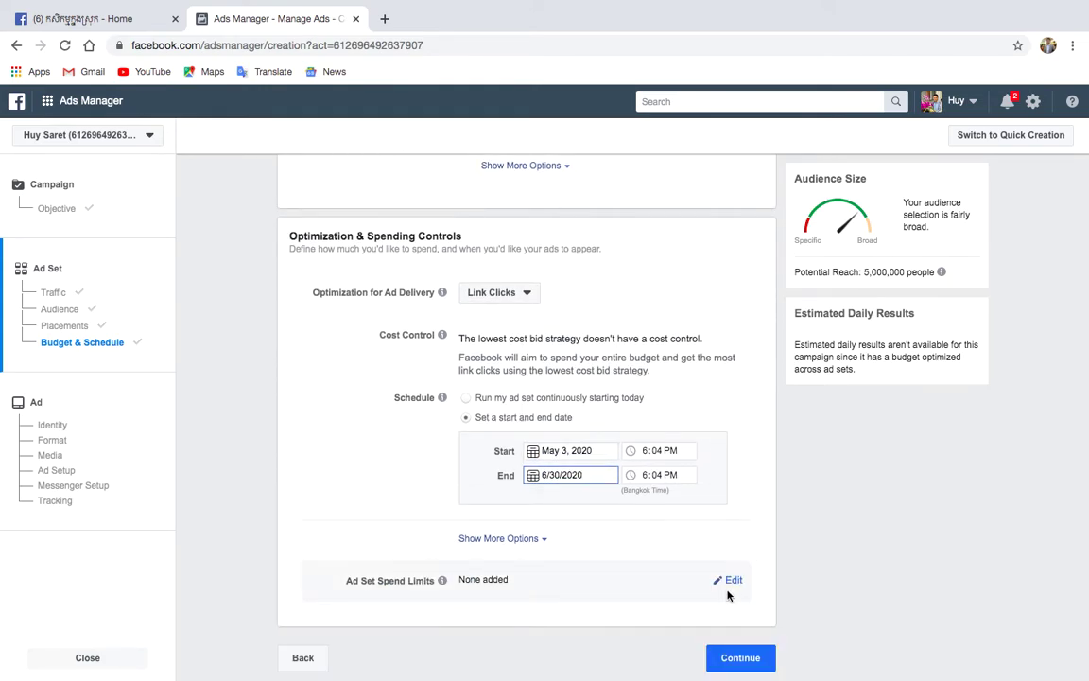
left_click(740, 658)
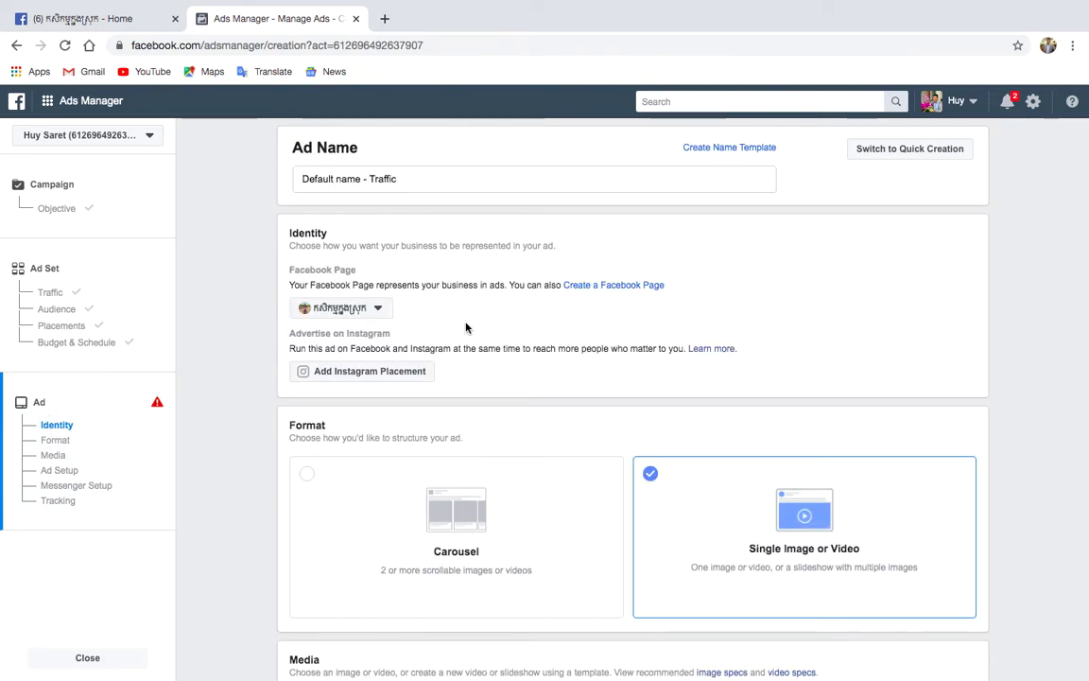
Name the ad "Default name - Traffic Double Yim"
left_click(403, 181)
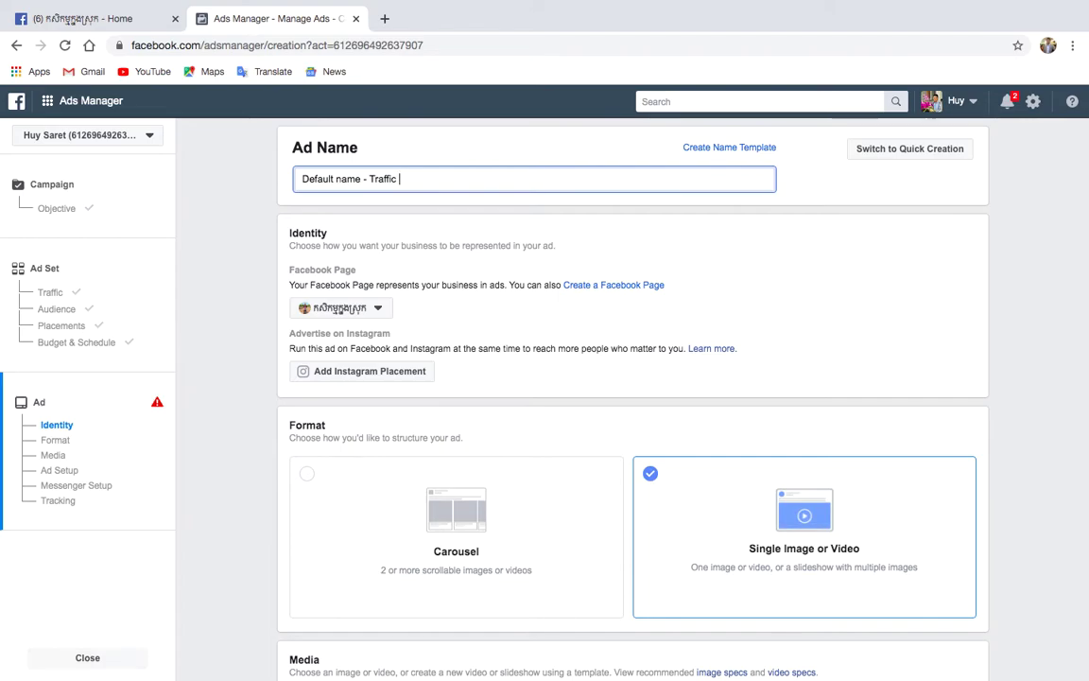
type("D")
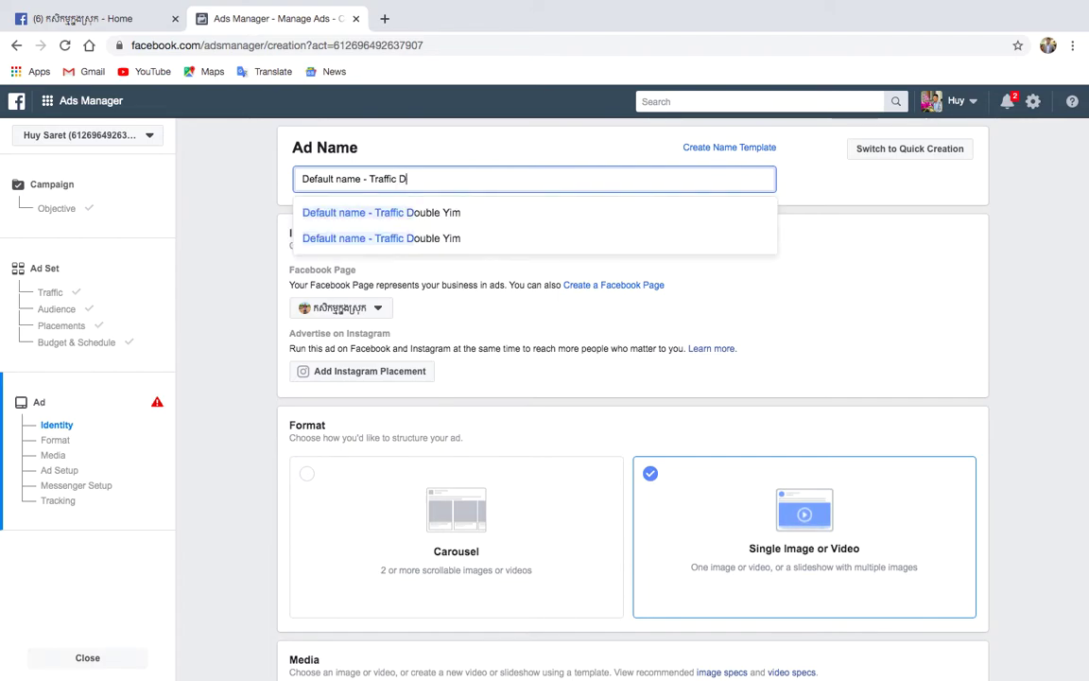
left_click(422, 214)
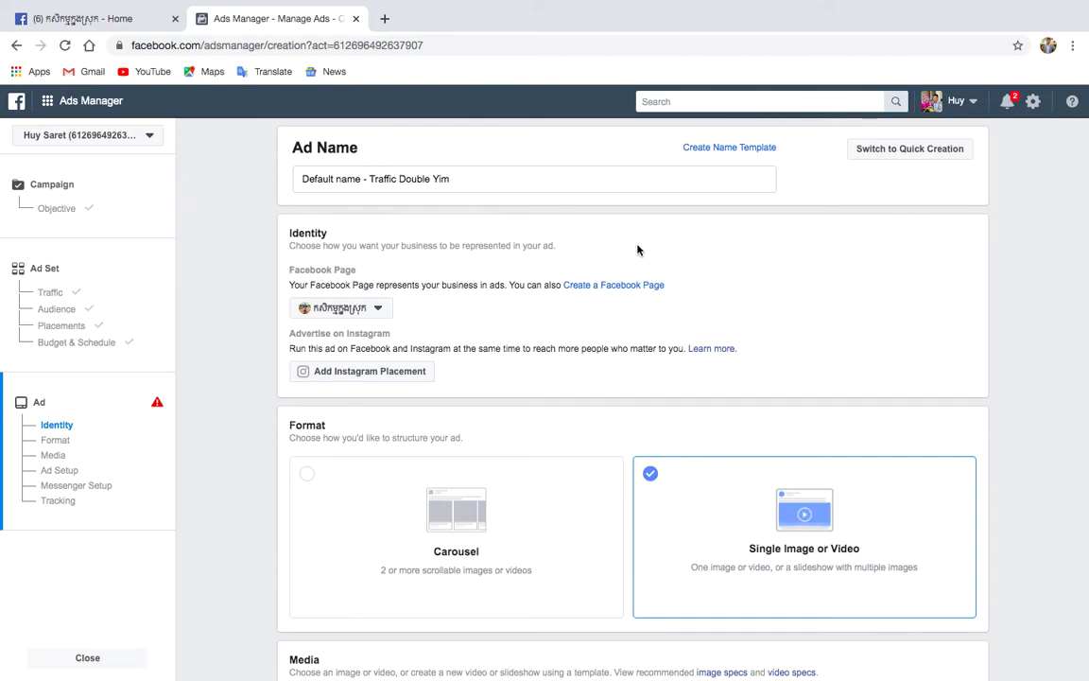
Choose កសិកម្មក្នុងស្រុក as the Facebook Page that represents the ad
scroll(638, 250, "down", 1)
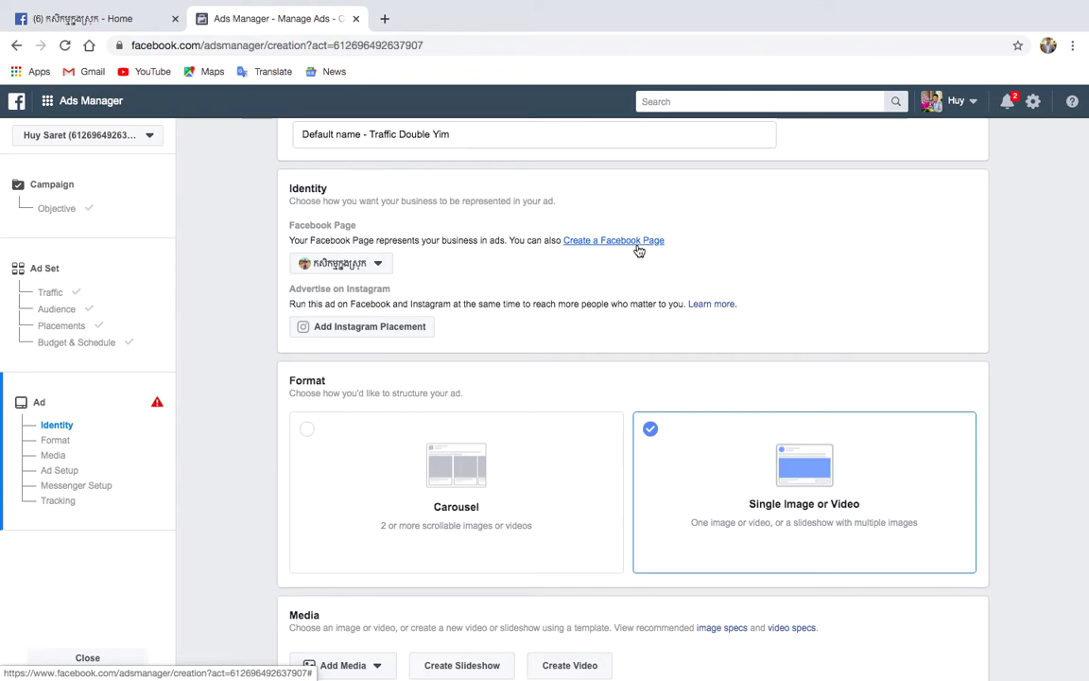
left_click(379, 266)
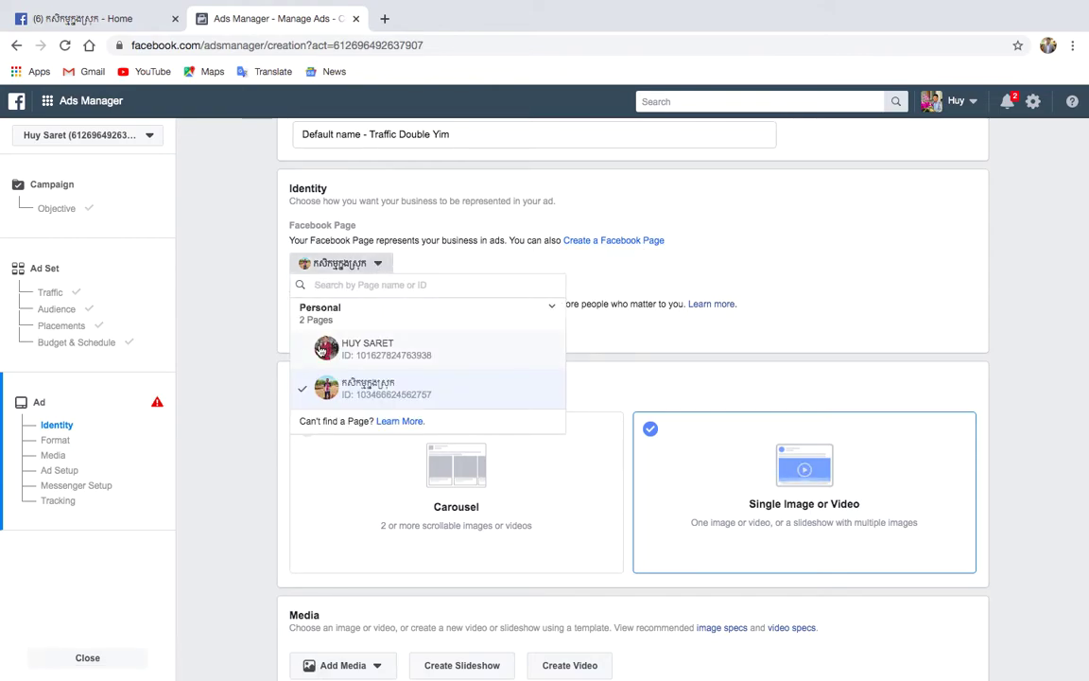
left_click(369, 394)
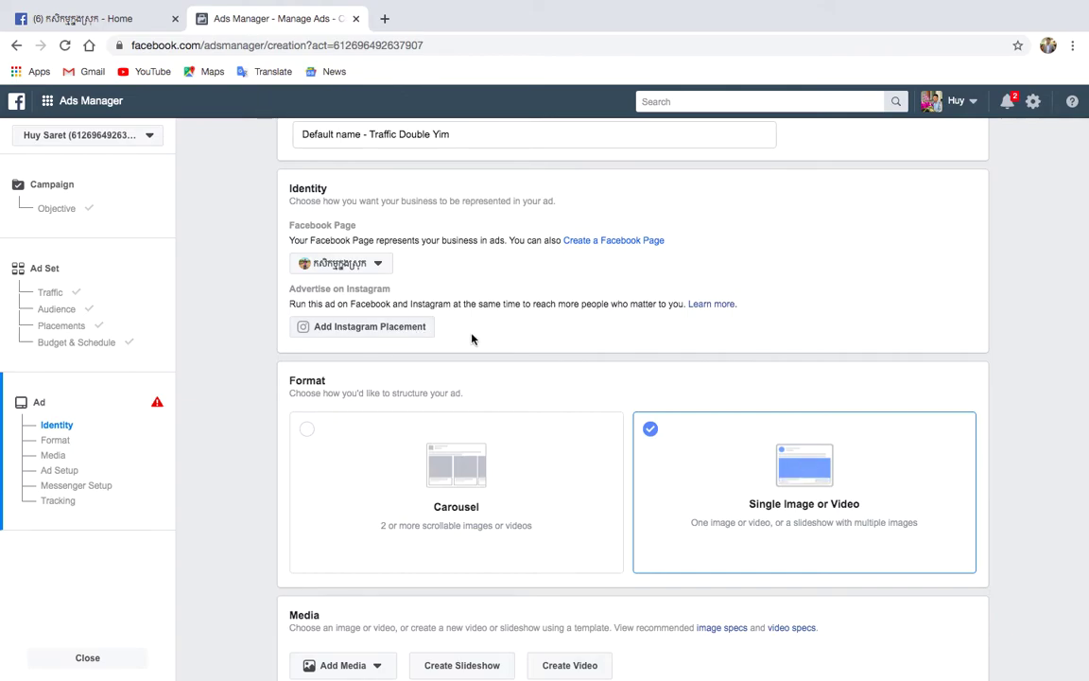
Add the newest 960 × 960 JPG from the account images as the single-image ad's media
scroll(561, 340, "down", 1)
scroll(562, 341, "down", 1)
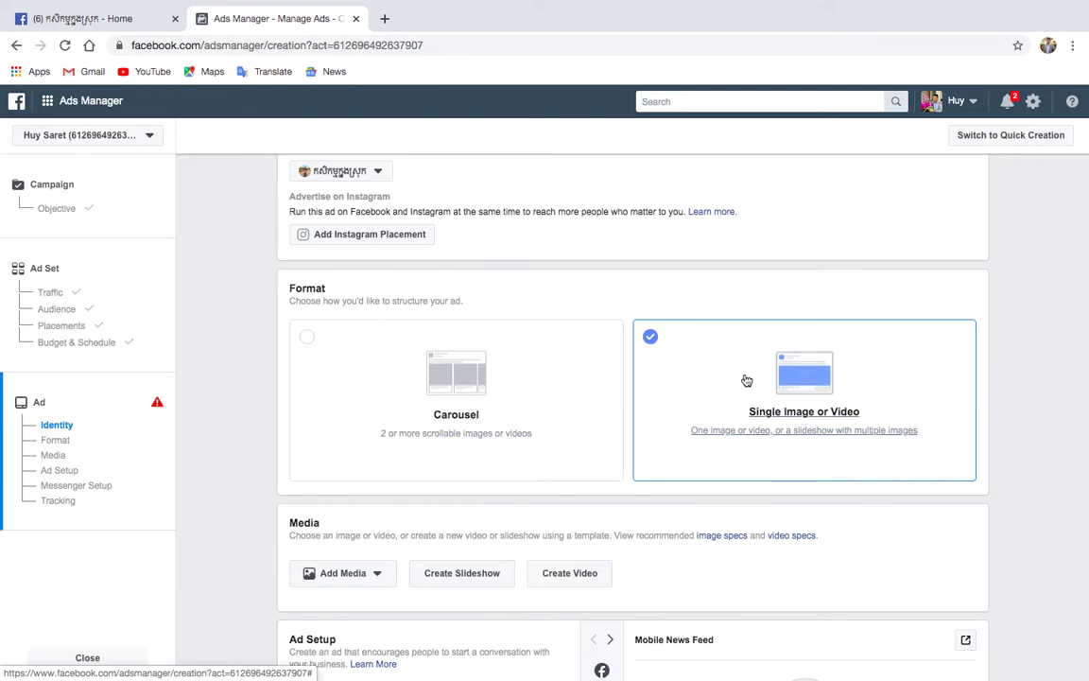
scroll(737, 401, "down", 3)
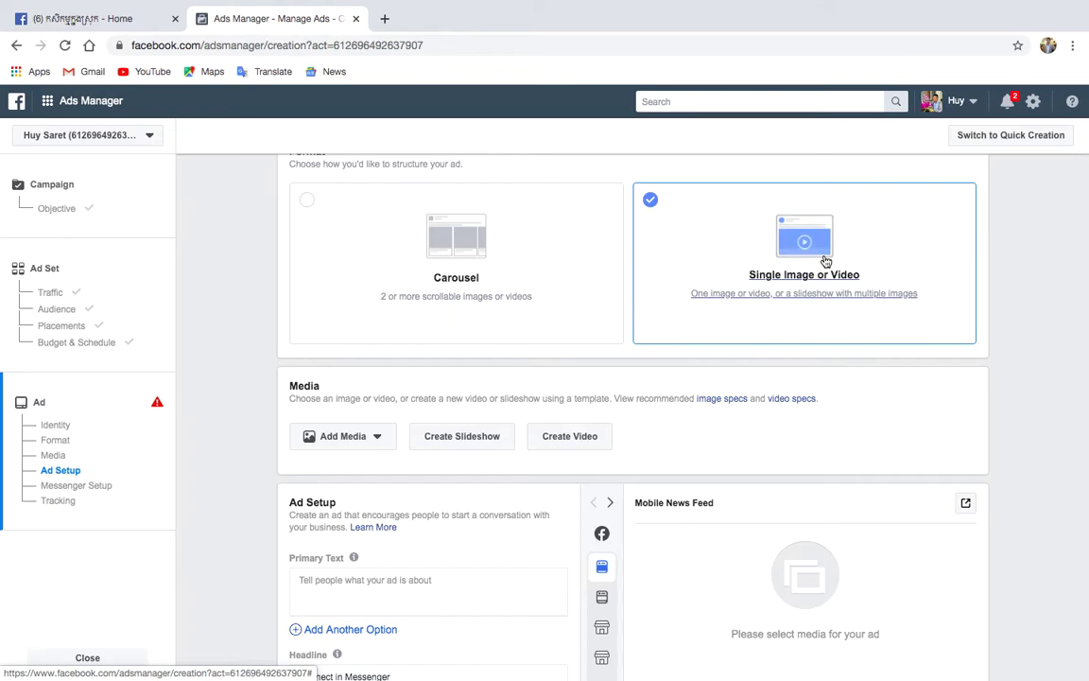
left_click(382, 445)
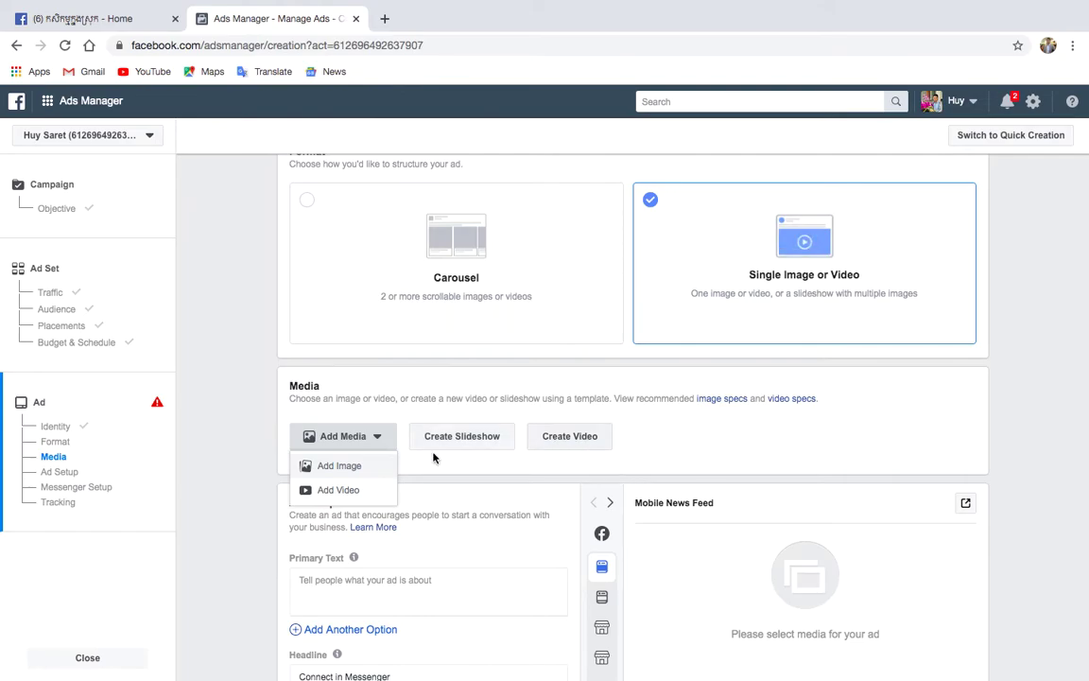
left_click(347, 473)
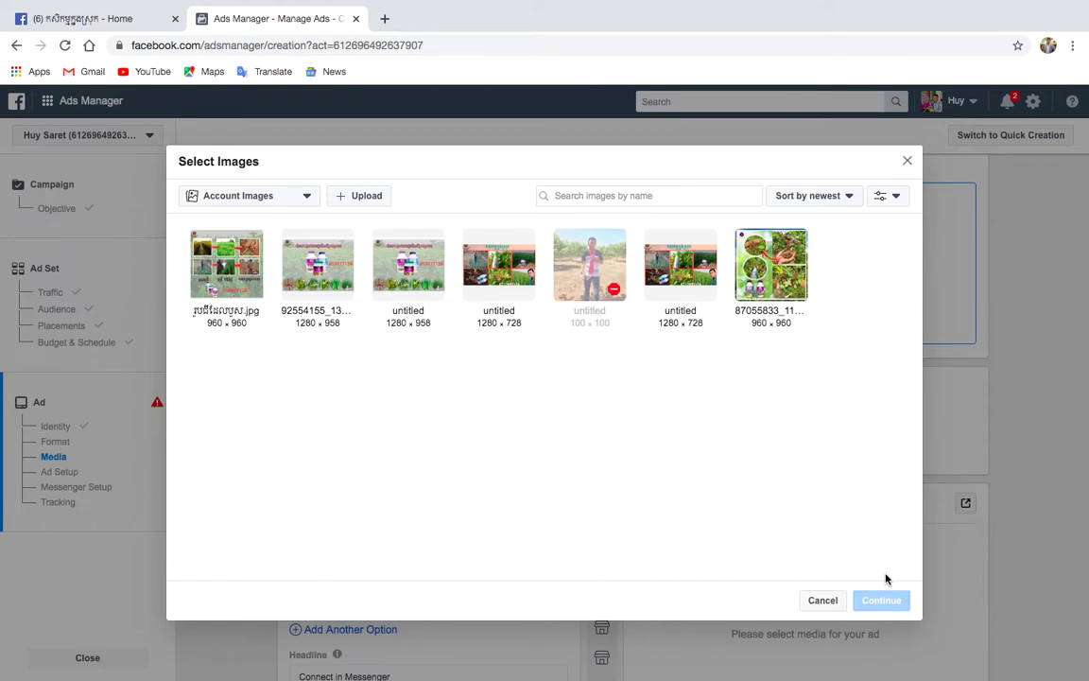
left_click(195, 248)
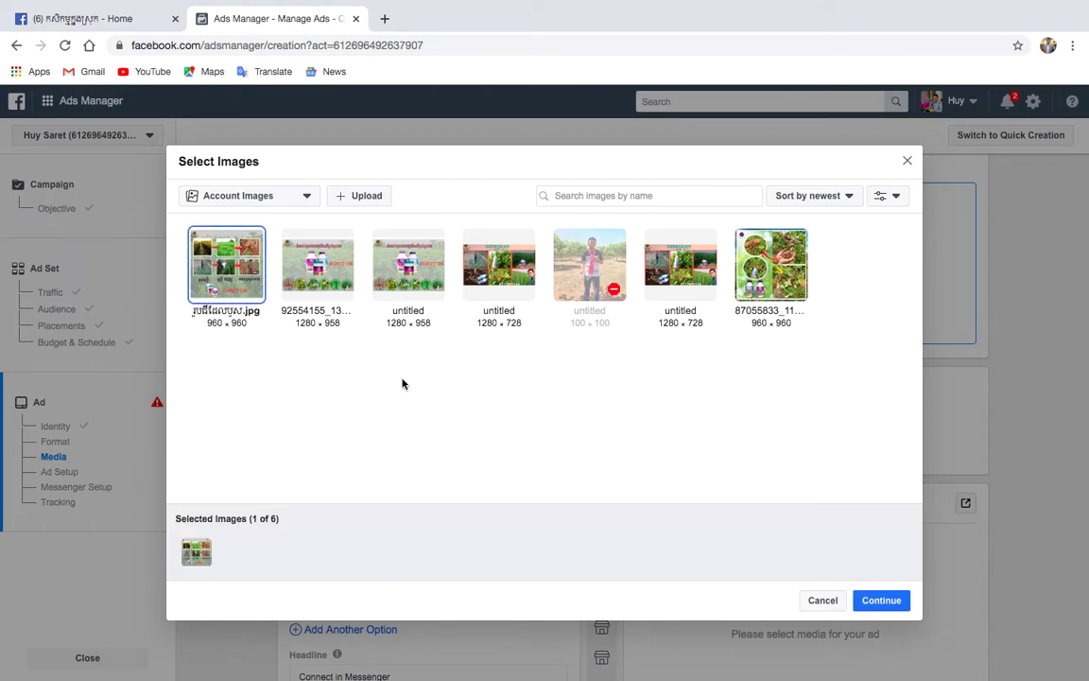
left_click(890, 602)
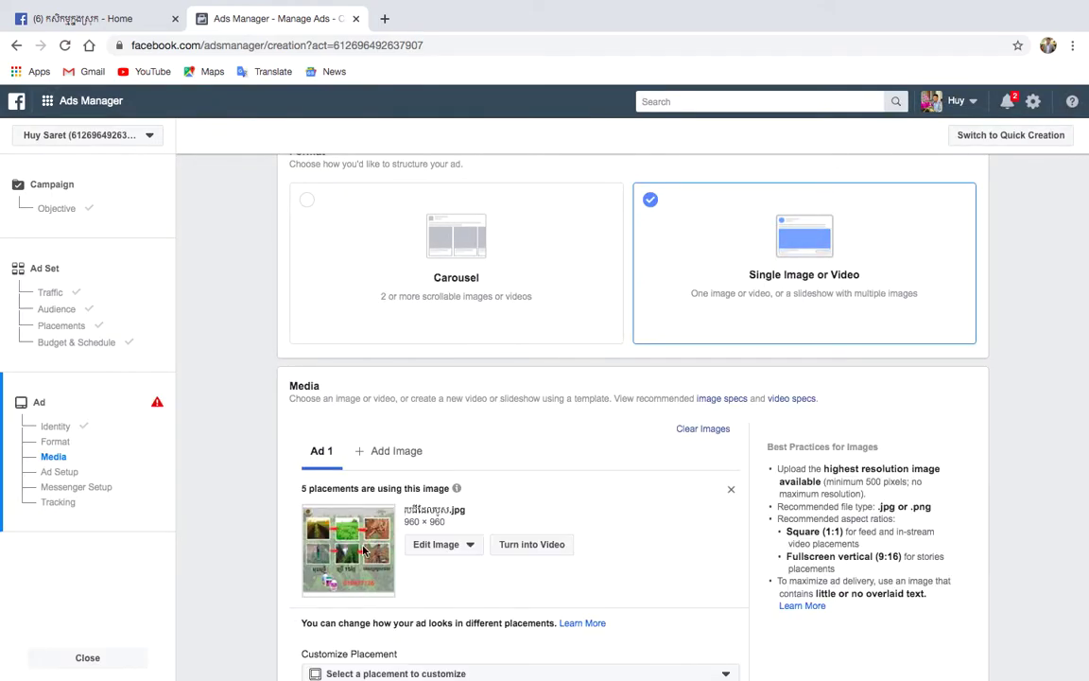
Review the placement customization, the ad setup fields and the Mobile News Feed preview of the ad
scroll(619, 518, "down", 2)
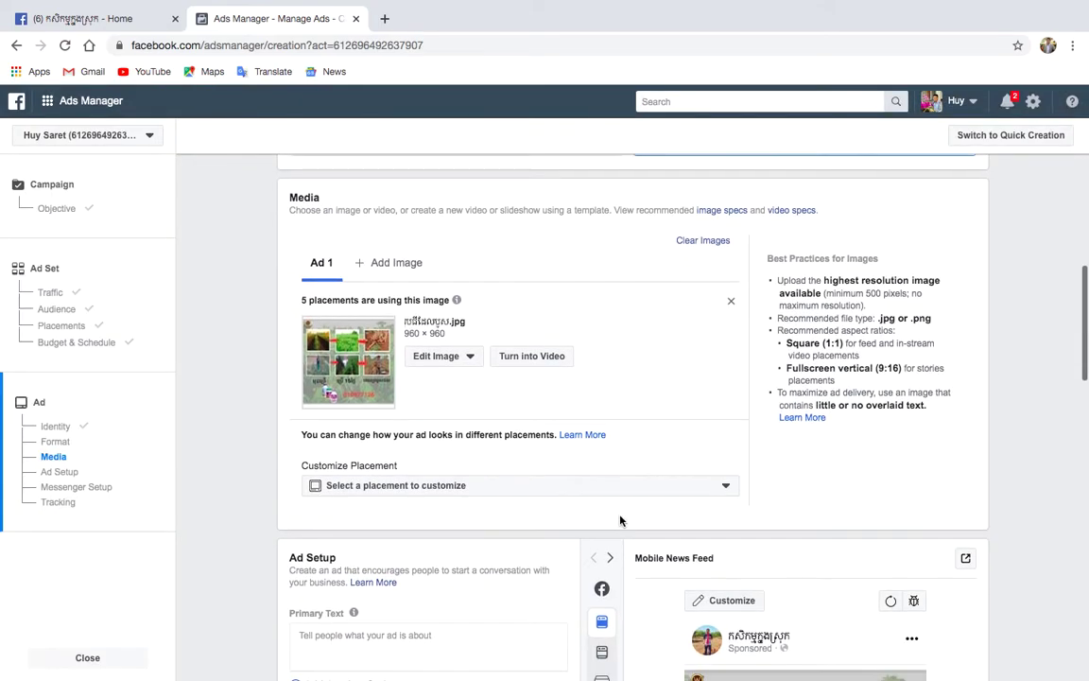
scroll(621, 519, "down", 3)
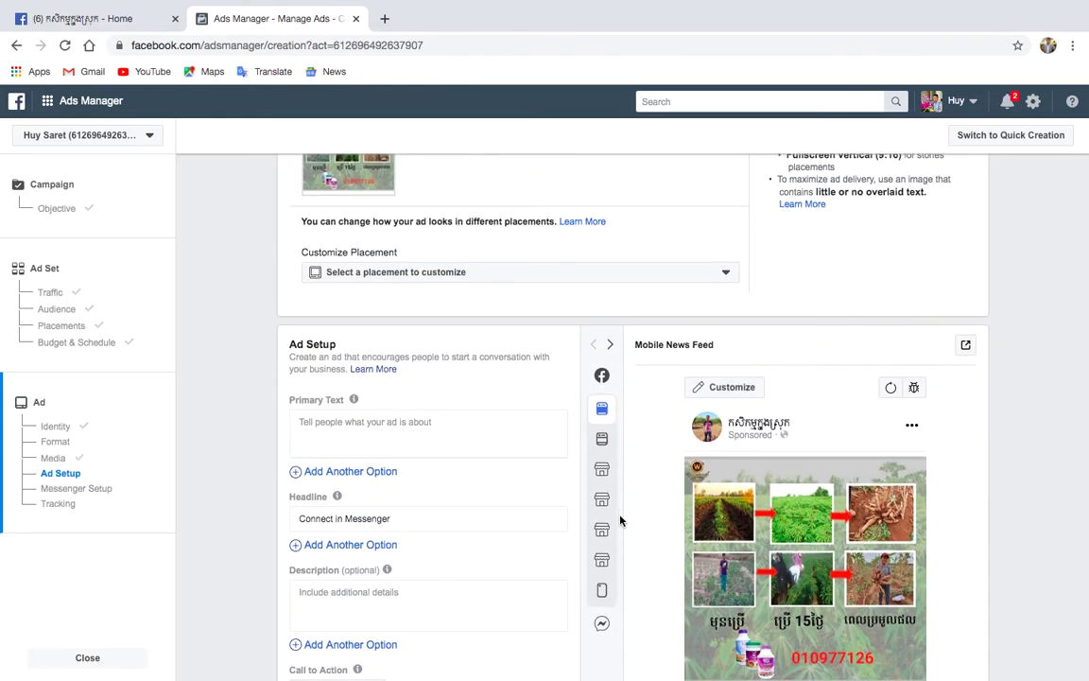
scroll(620, 519, "down", 1)
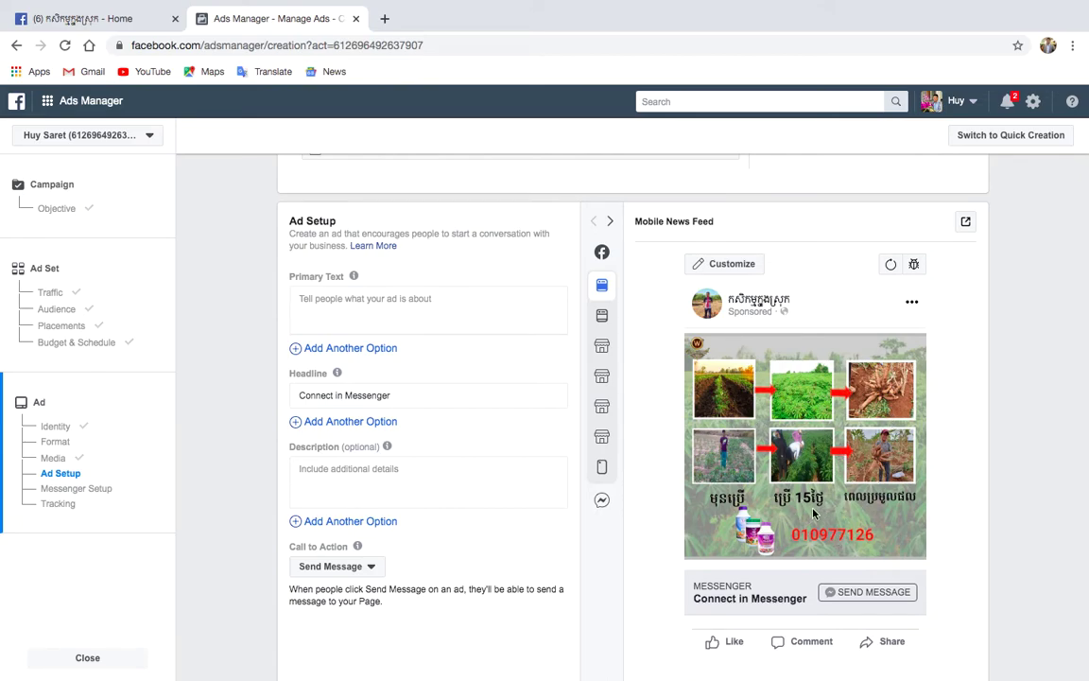
scroll(813, 514, "down", 1)
scroll(813, 514, "up", 3)
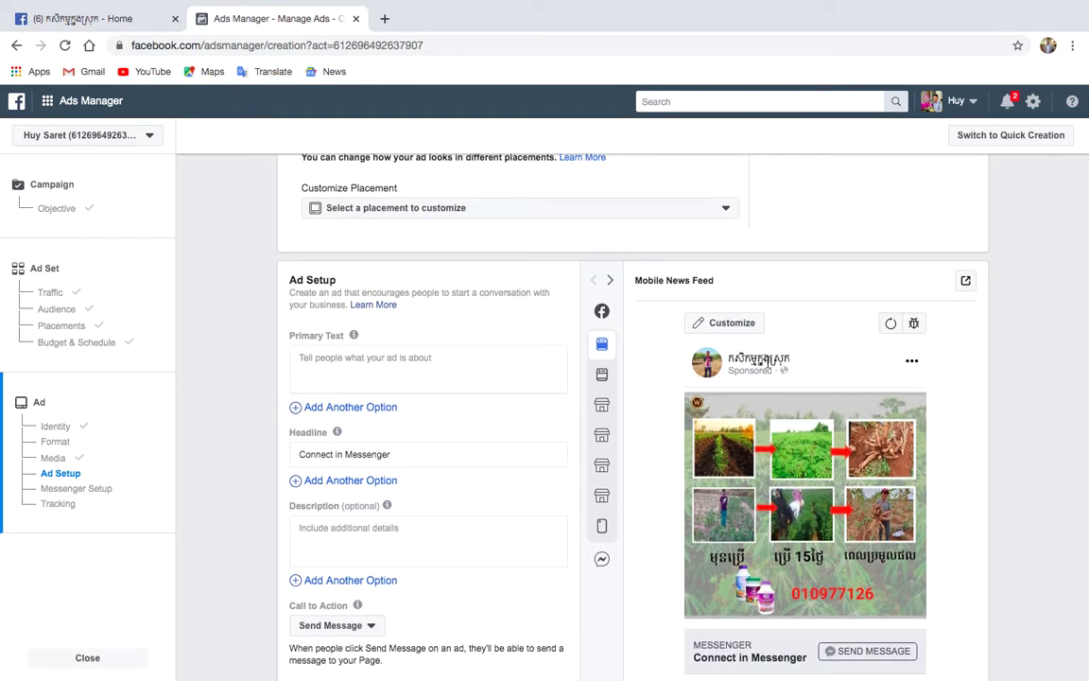
Copy the entire text of the newest note in Notes and paste it into the ad's Primary Text in Ads Manager
left_click(418, 366)
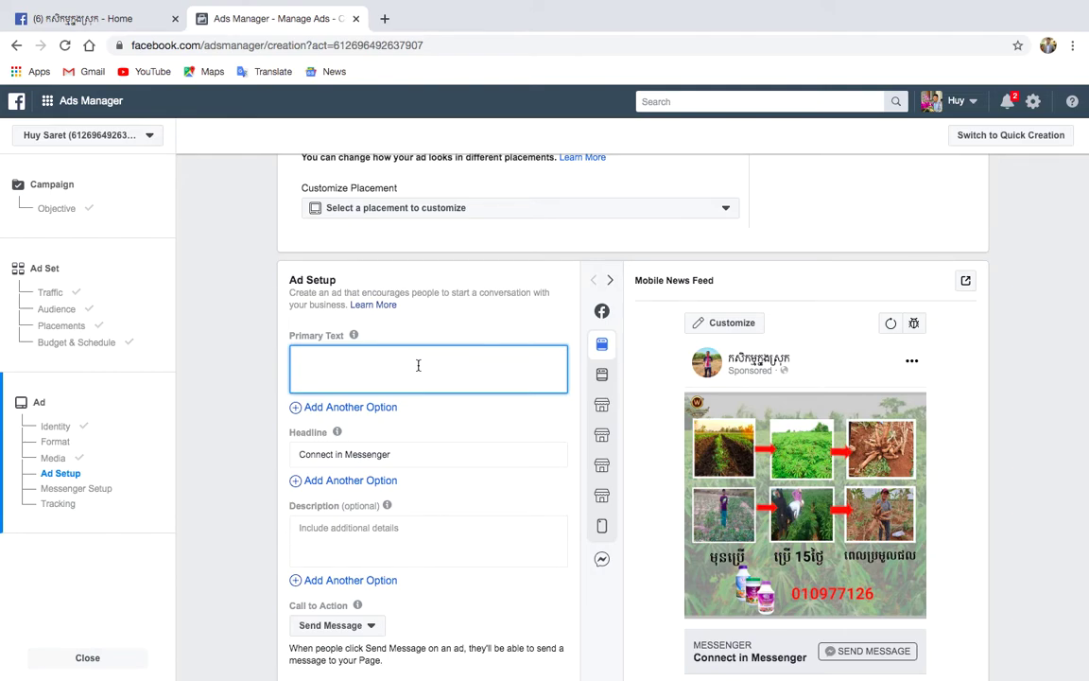
mouse_move(316, 635)
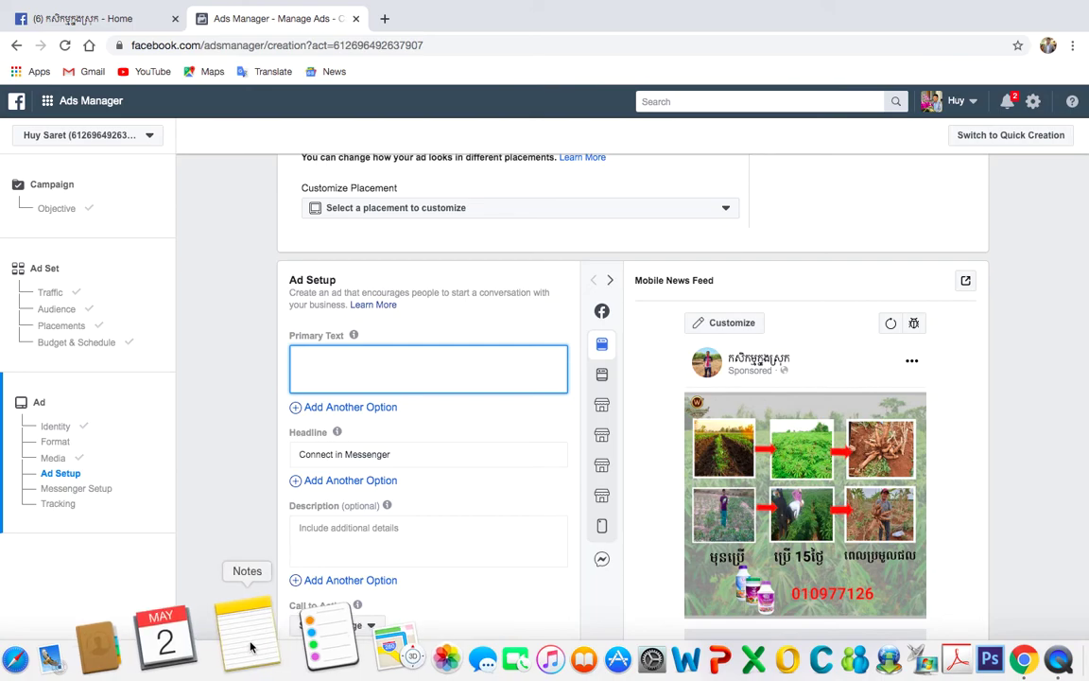
left_click(250, 647)
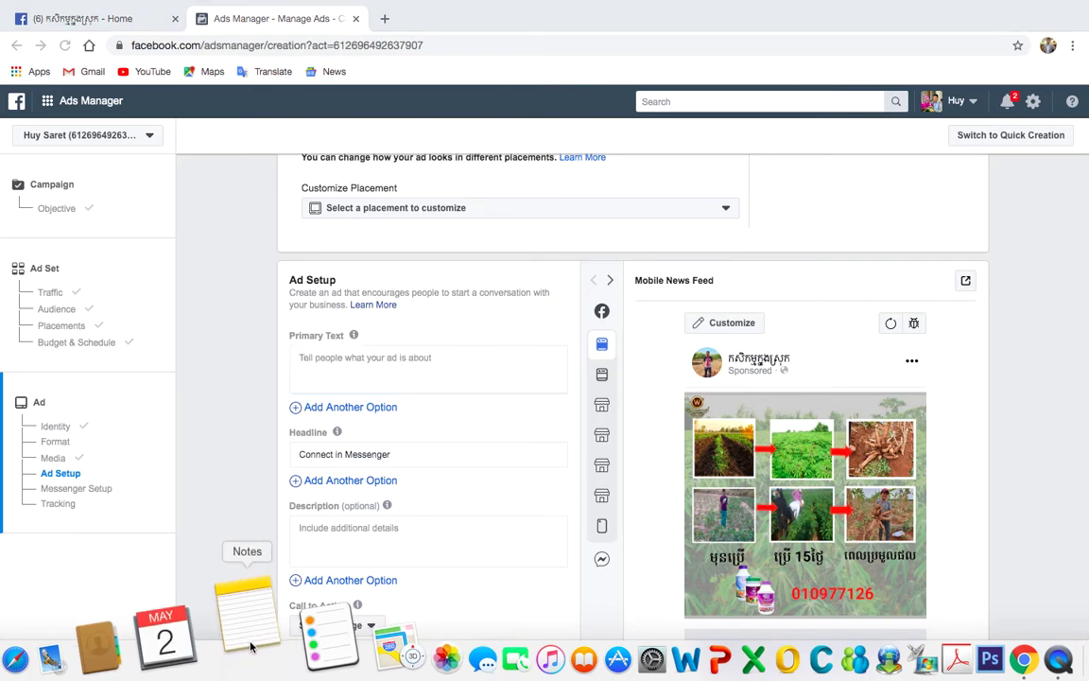
key("super+a")
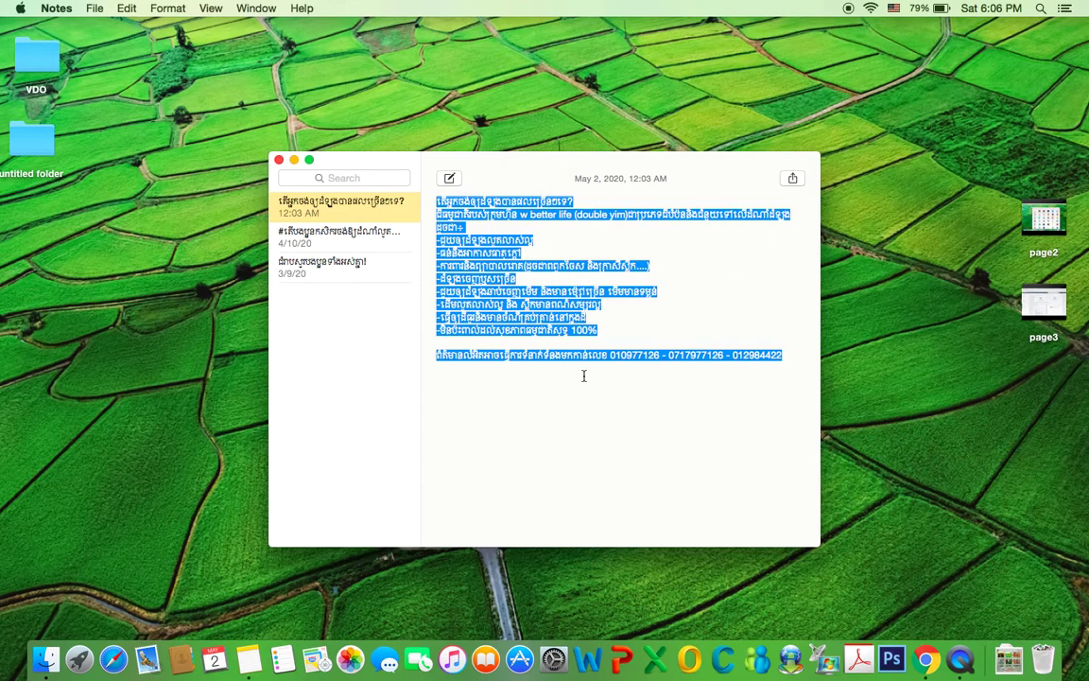
key("super+c")
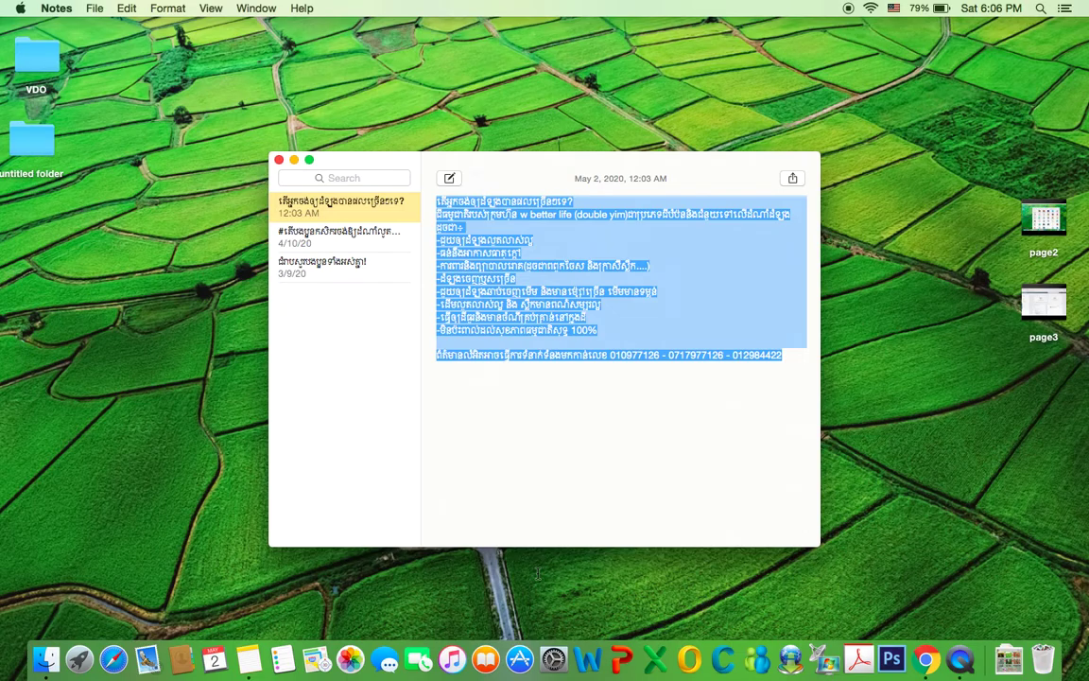
left_click(919, 620)
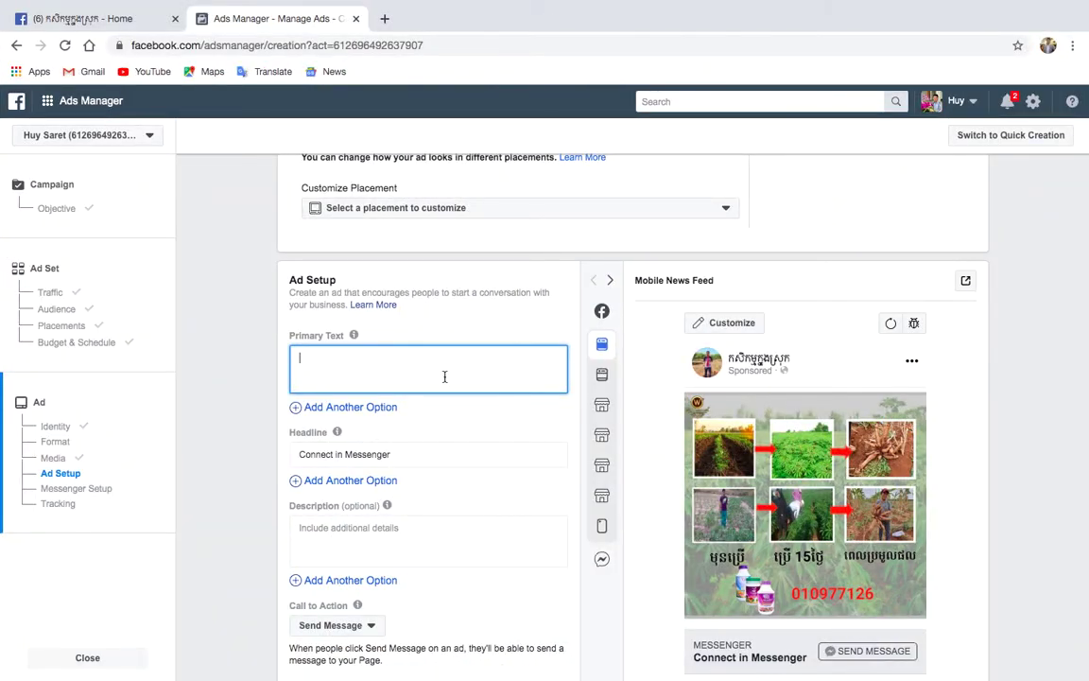
key("super+v")
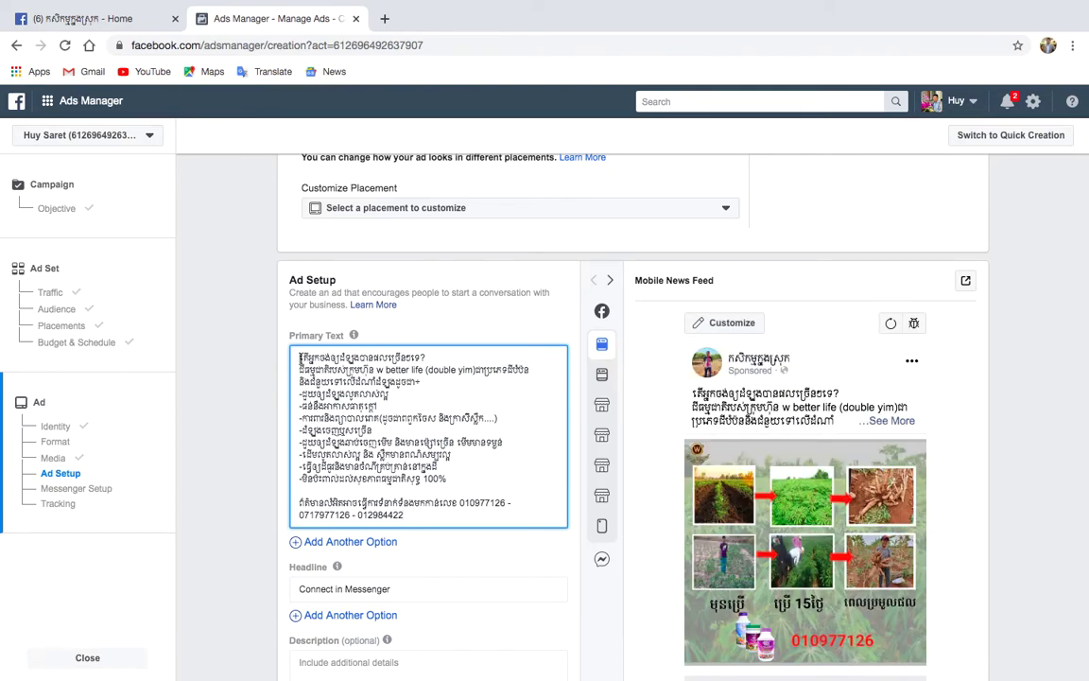
Turn the opening question of the primary text into a hashtag with "#" and add a blank line after it
type("#")
left_click(445, 357)
key("Return")
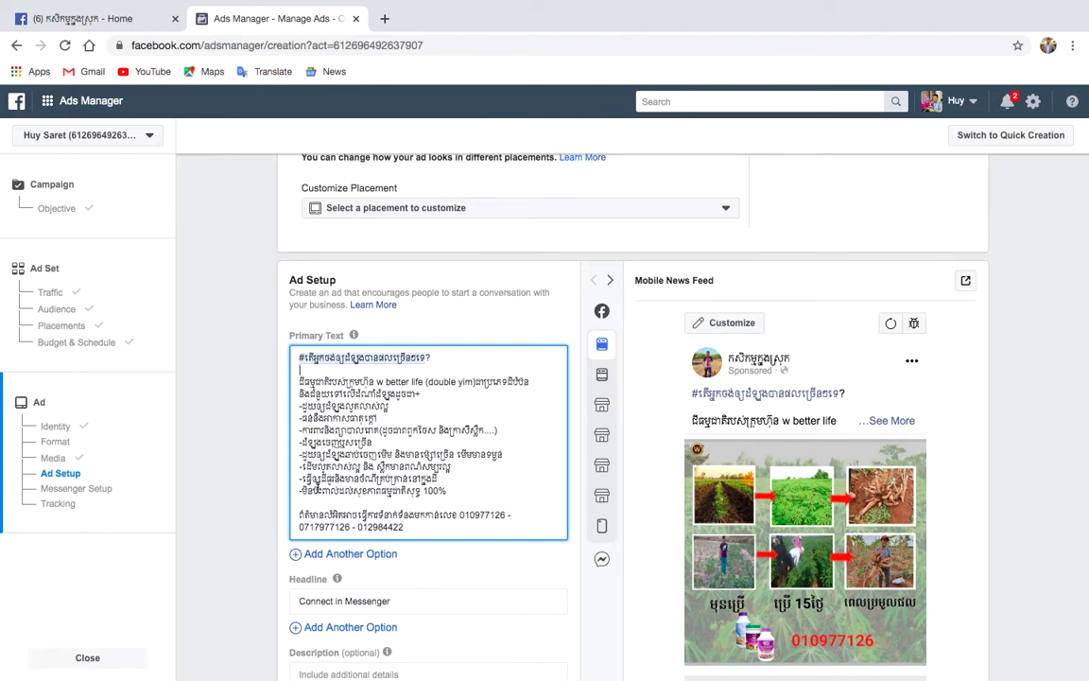
Replace the ad's headline with the Khmer text "ទិញ១ថែម១", switching the input language to Khmer
scroll(446, 482, "down", 4)
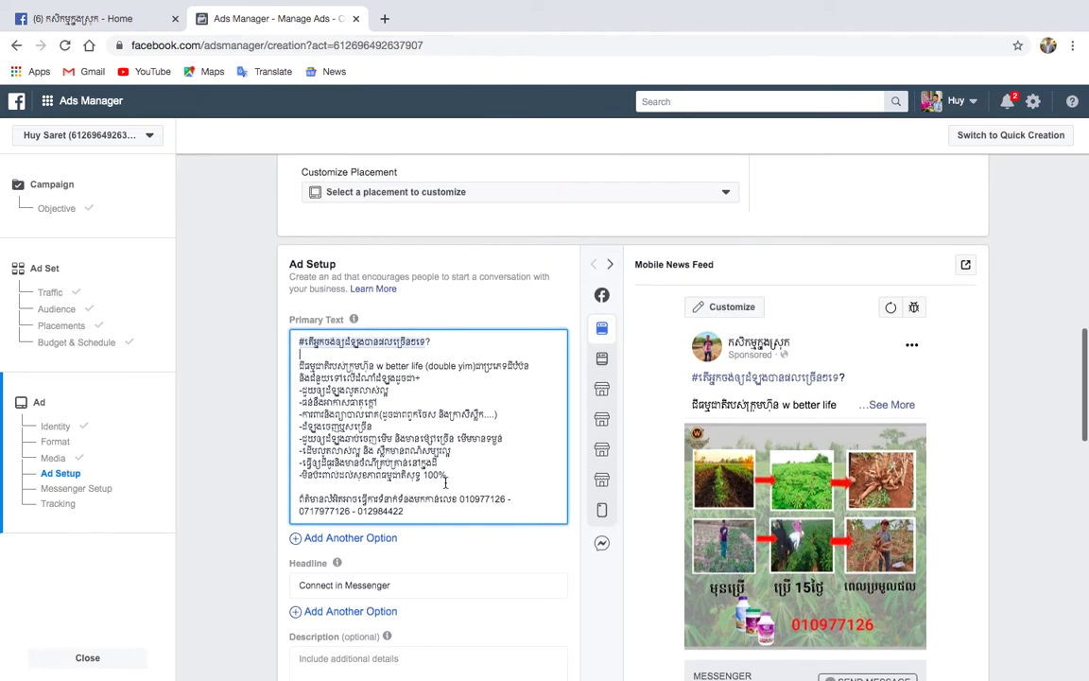
scroll(446, 483, "down", 1)
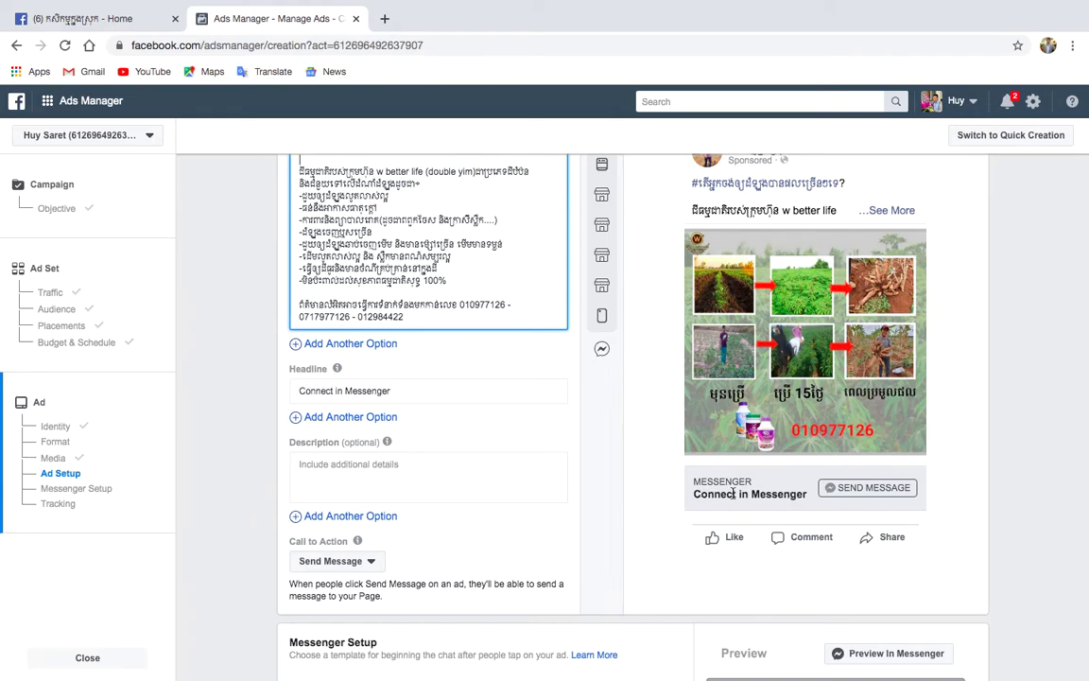
scroll(732, 492, "up", 2)
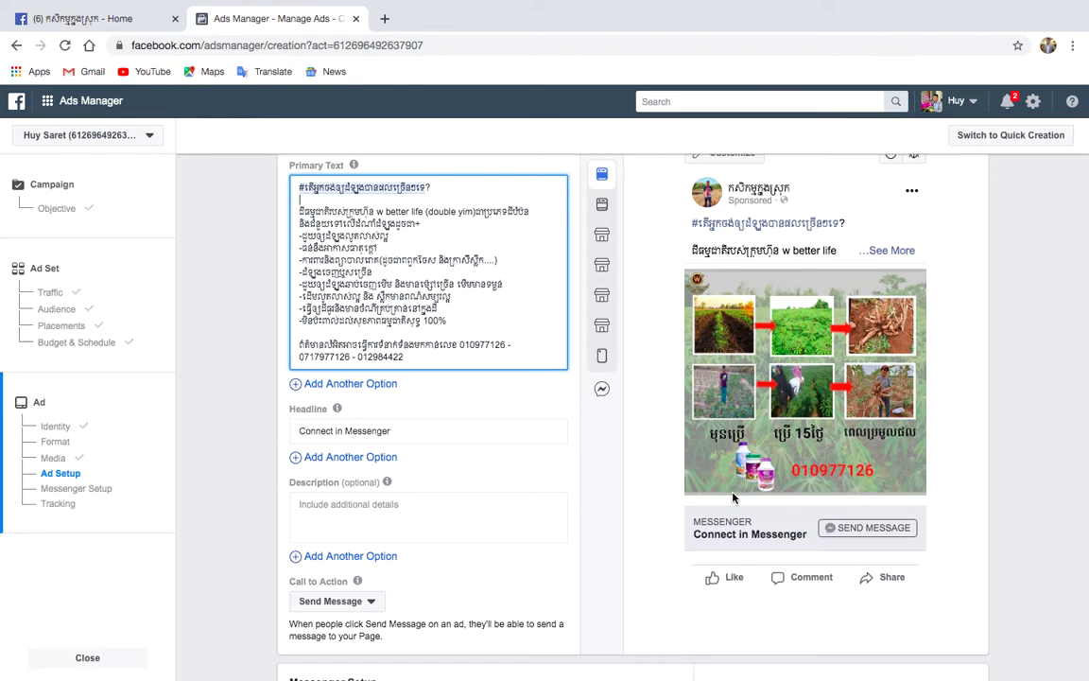
left_click(464, 431)
key("BackSpace")
key("BackSpace")
key("BackSpace")
key("BackSpace")
key("BackSpace")
key("BackSpace")
key("BackSpace")
key("BackSpace")
key("BackSpace")
key("BackSpace")
key("BackSpace")
key("BackSpace")
key("BackSpace")
key("BackSpace")
key("BackSpace")
key("BackSpace")
key("BackSpace")
key("BackSpace")
key("BackSpace")
key("BackSpace")
type("b")
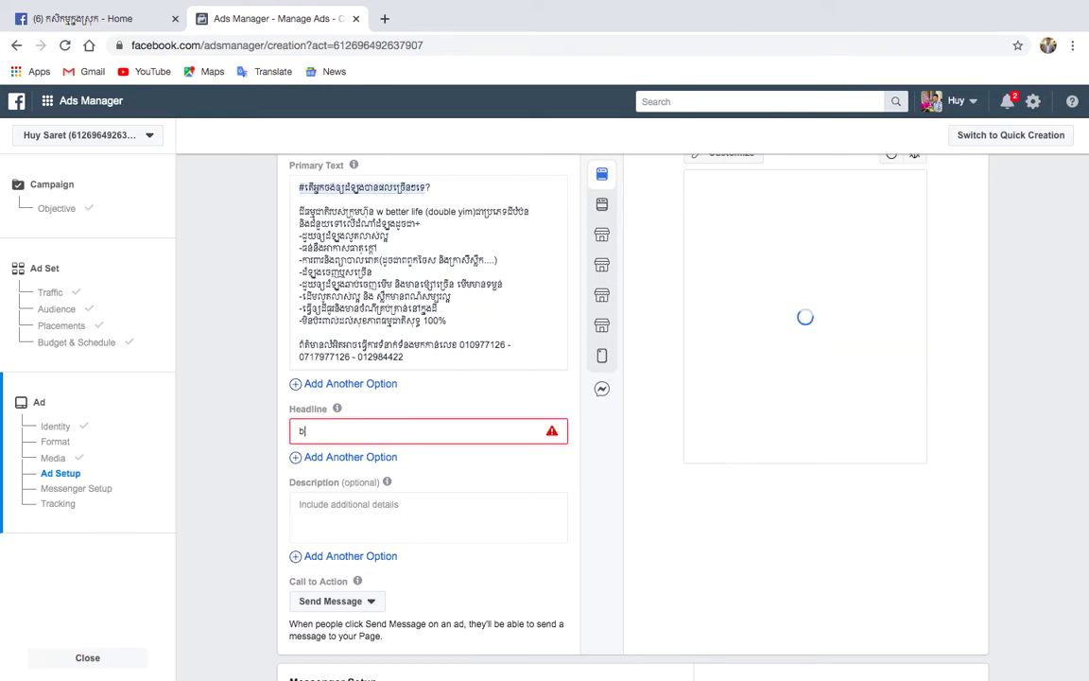
key("BackSpace")
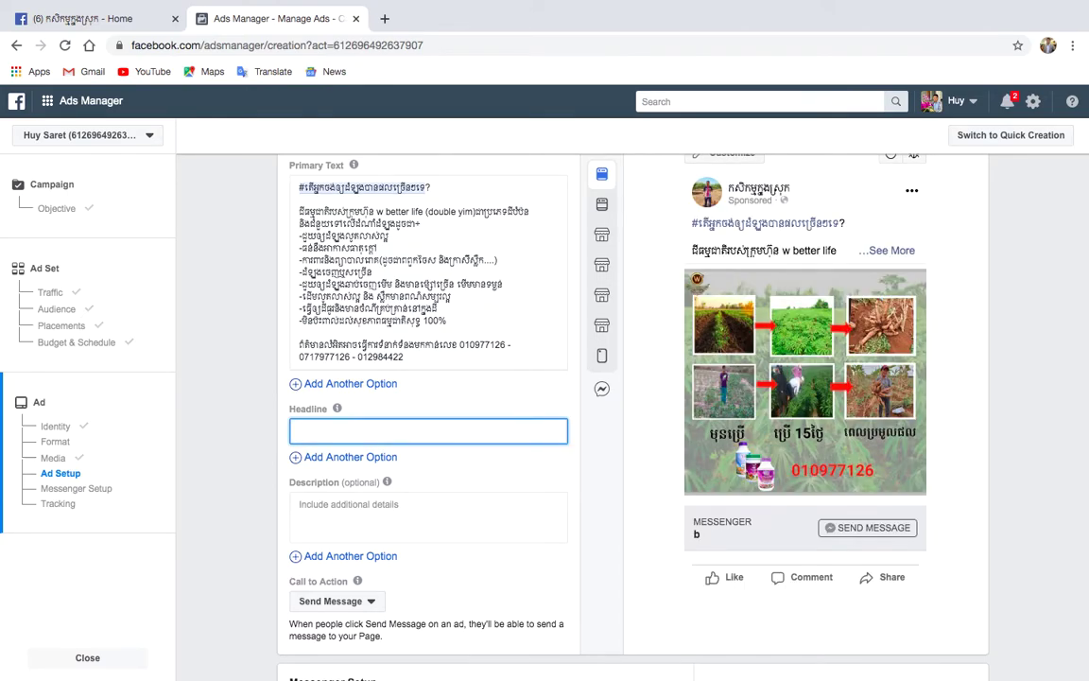
left_click(894, 9)
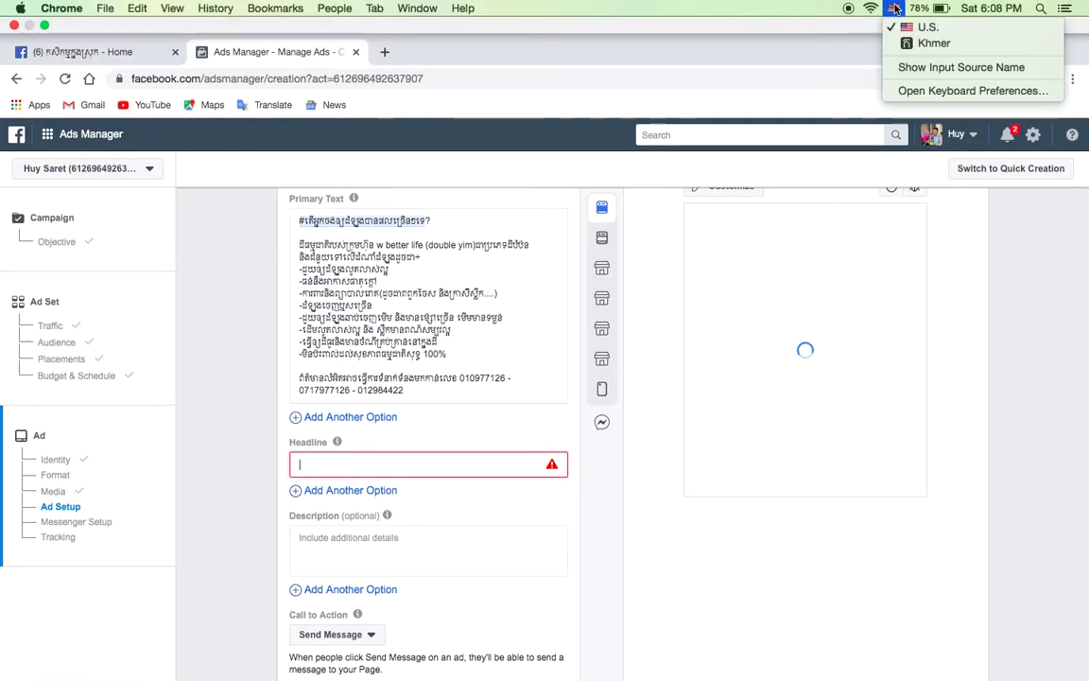
left_click(906, 43)
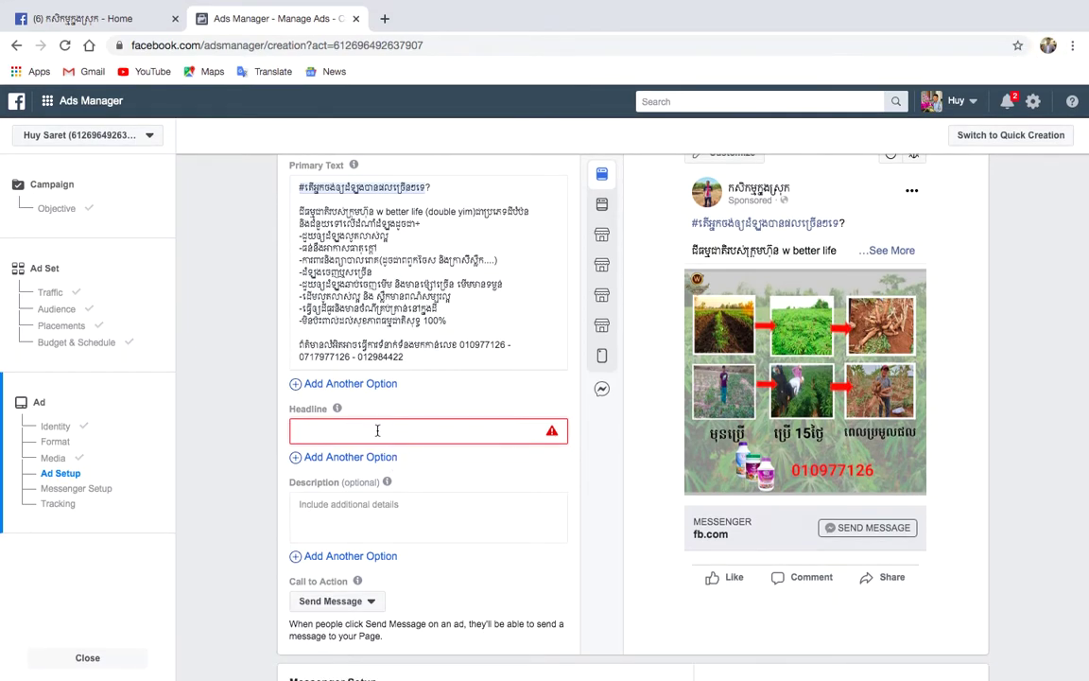
type("ទិញ១ថែម១")
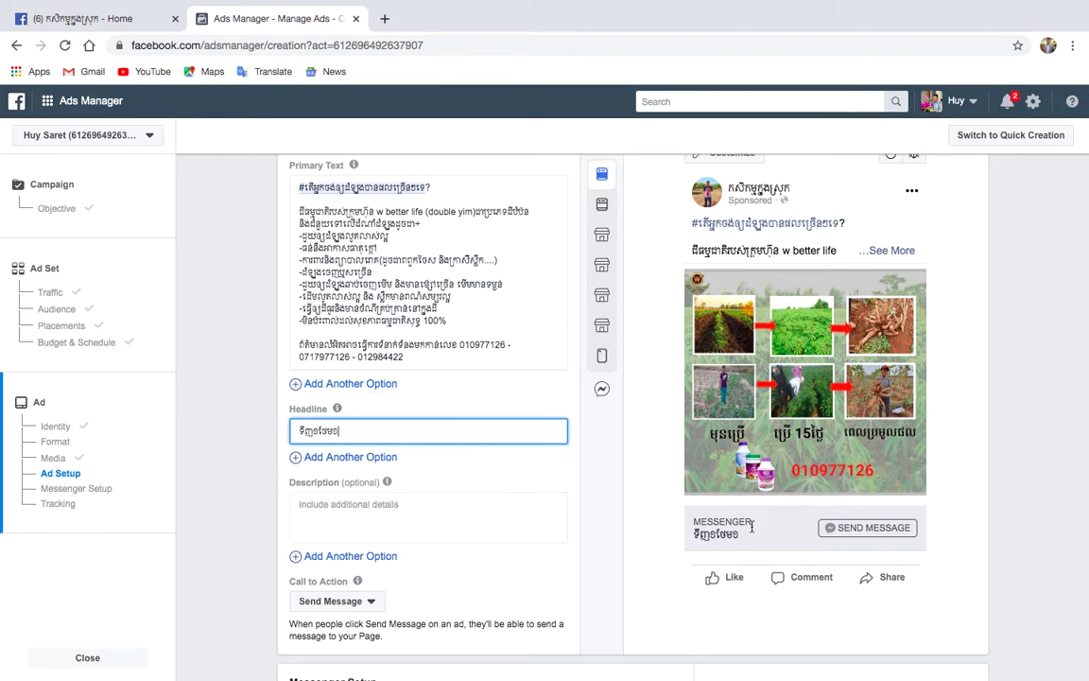
type("្ញ")
scroll(595, 495, "down", 3)
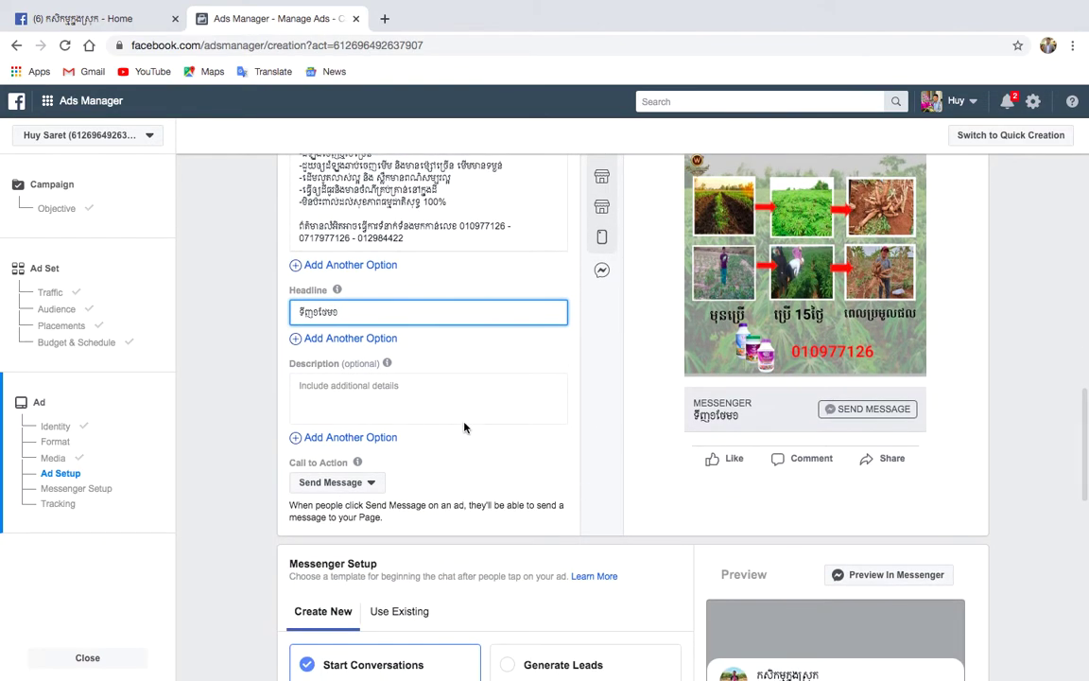
left_click(405, 386)
type("ដេសម")
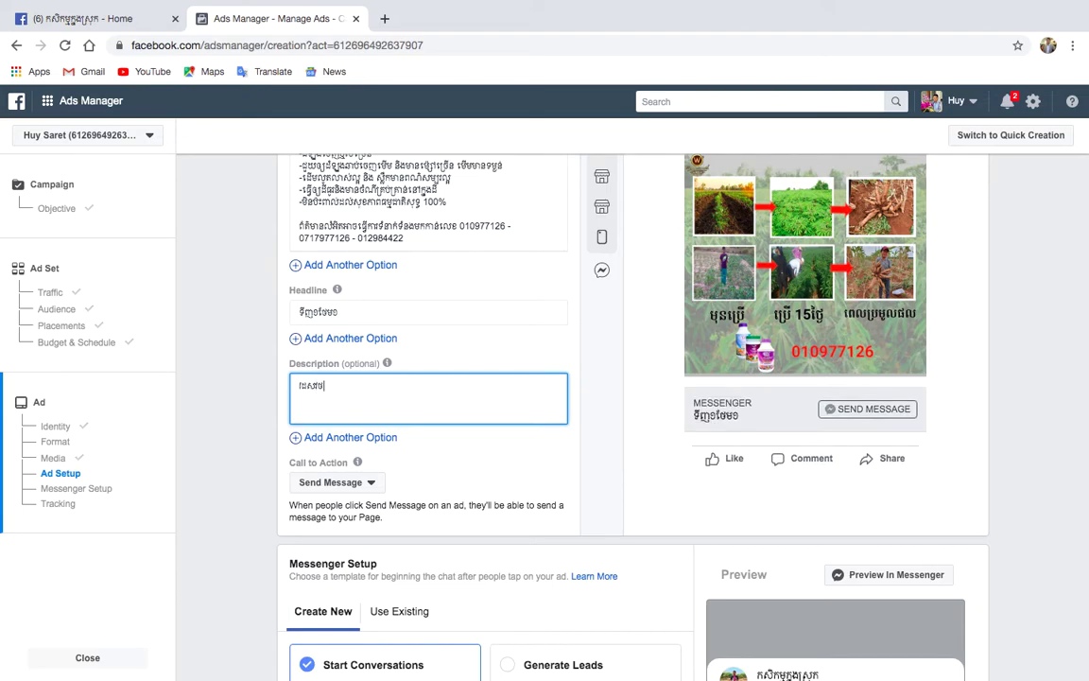
type("ផងសបងកសបងបសងសផា")
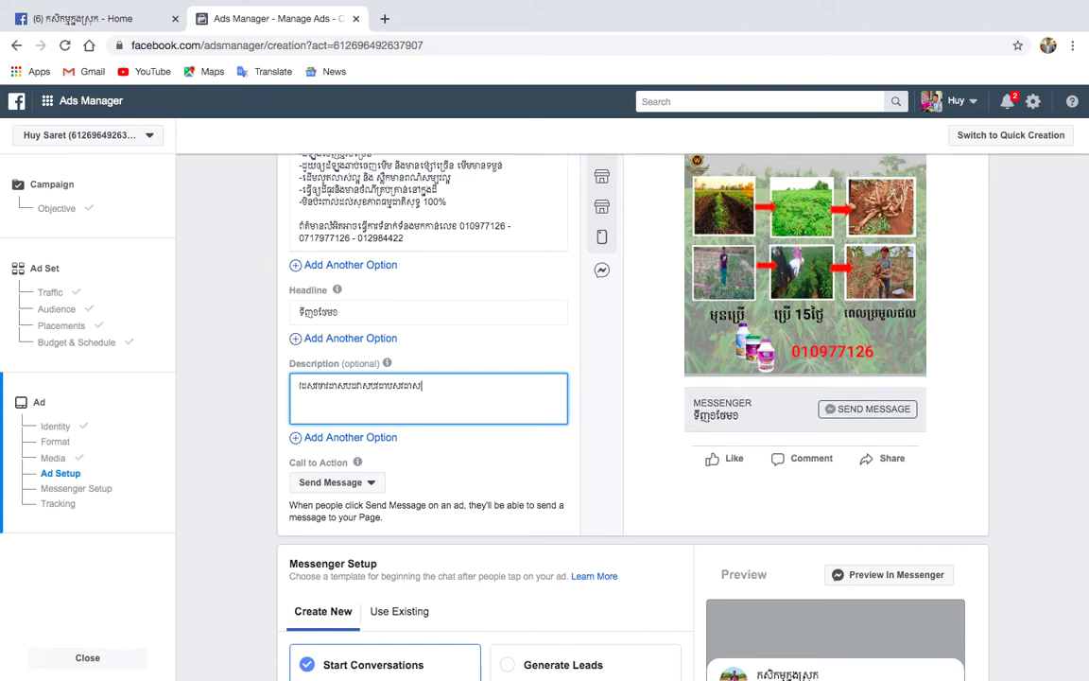
key("BackSpace")
key("BackSpace")
key("BackSpace")
key("BackSpace")
key("BackSpace")
key("BackSpace")
key("BackSpace")
key("BackSpace")
key("BackSpace")
key("BackSpace")
key("BackSpace")
key("BackSpace")
key("BackSpace")
key("BackSpace")
key("BackSpace")
key("BackSpace")
key("BackSpace")
key("BackSpace")
key("BackSpace")
key("BackSpace")
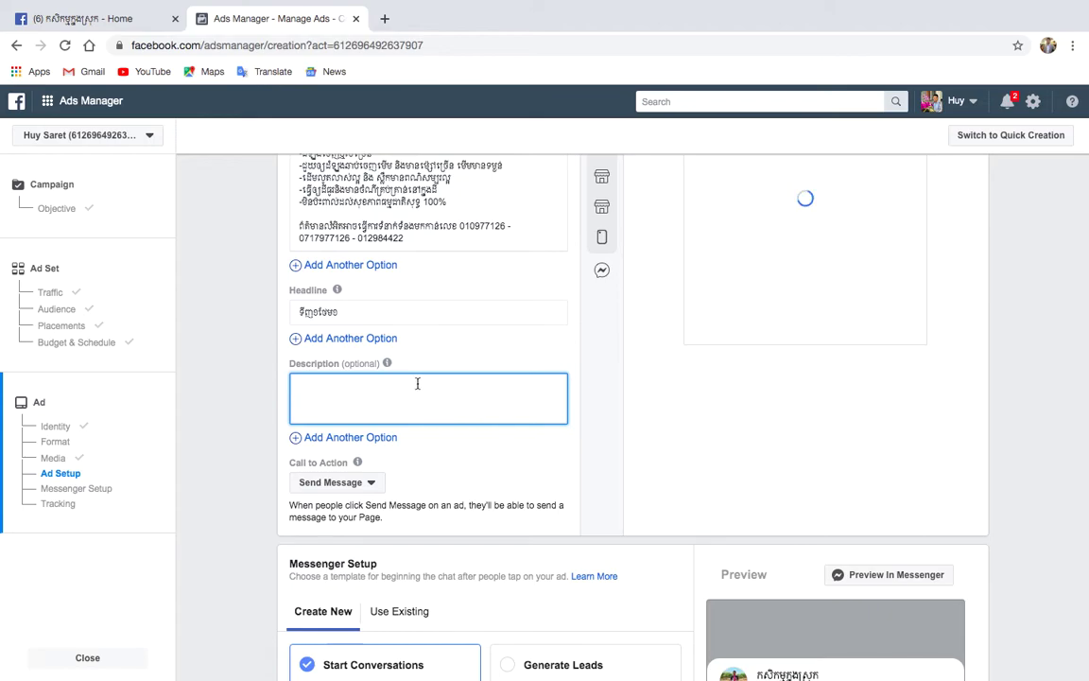
Begin creating a new Start Conversations chat template in the ad's Messenger setup
scroll(461, 502, "down", 5)
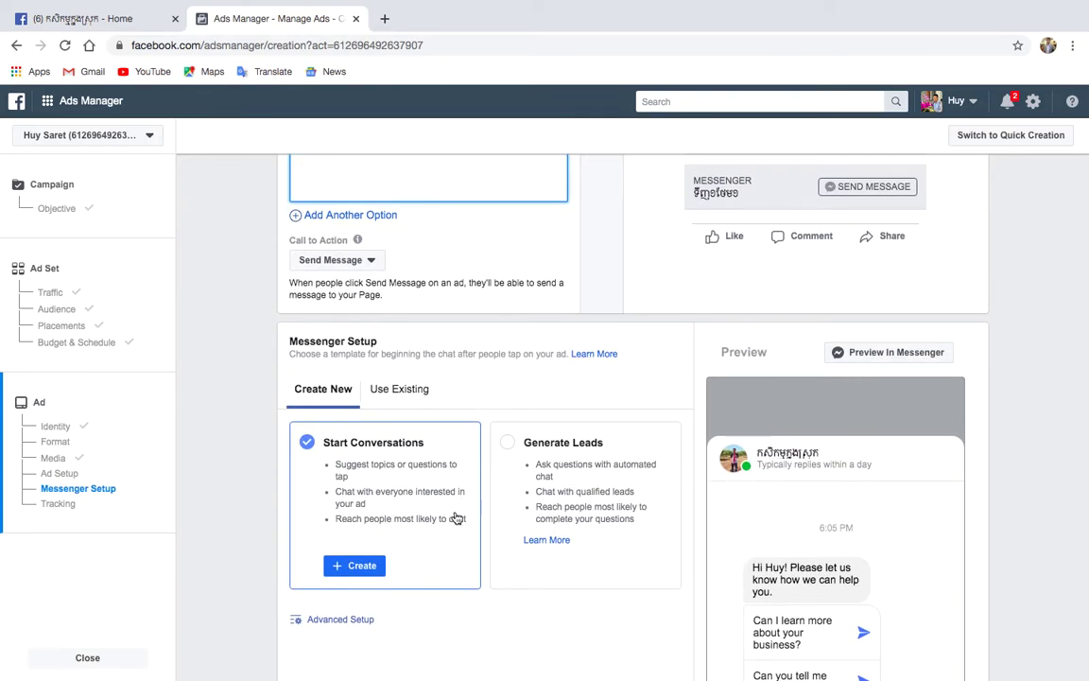
scroll(445, 528, "down", 3)
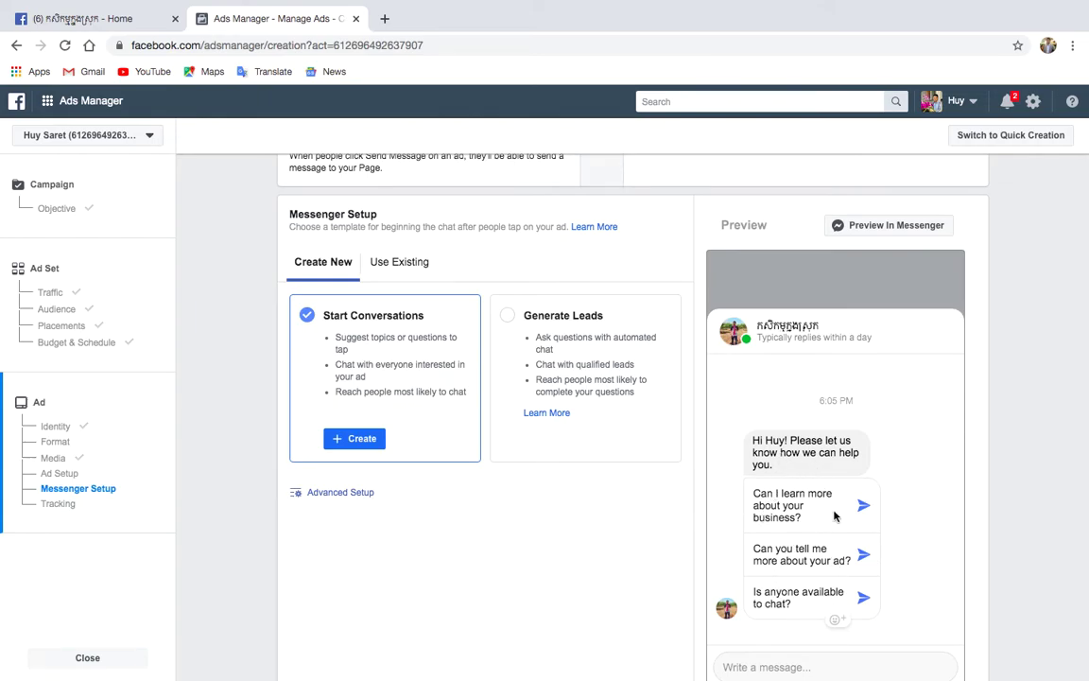
left_click(359, 439)
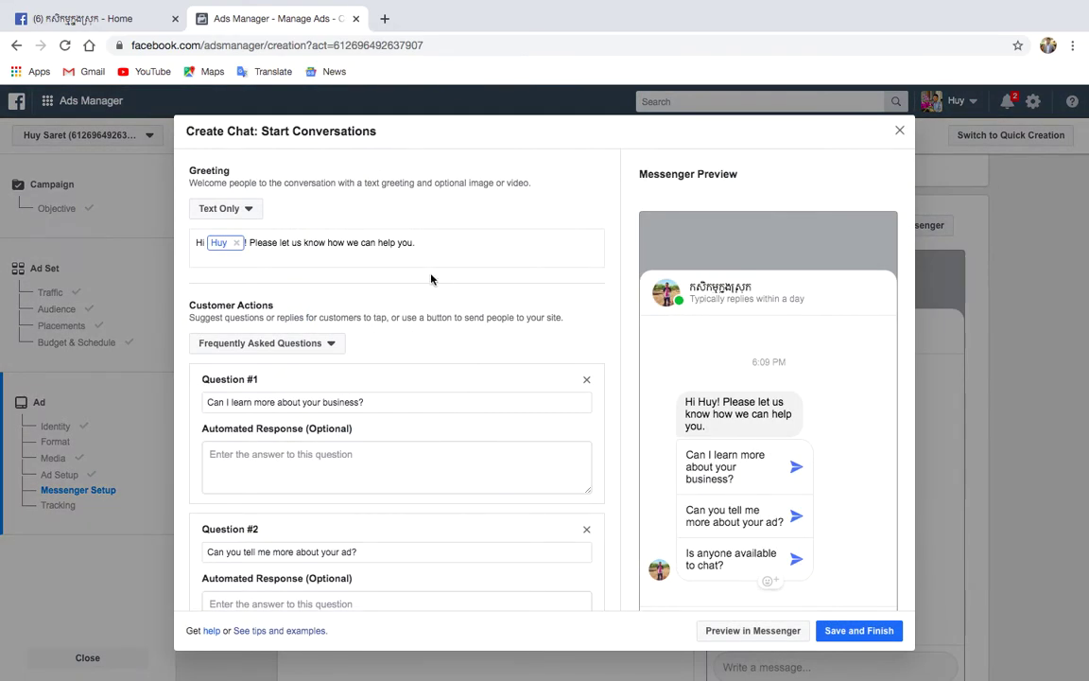
Replace "Hi" before the customer's name in the chat greeting with "សួស្តី"
left_click(207, 242)
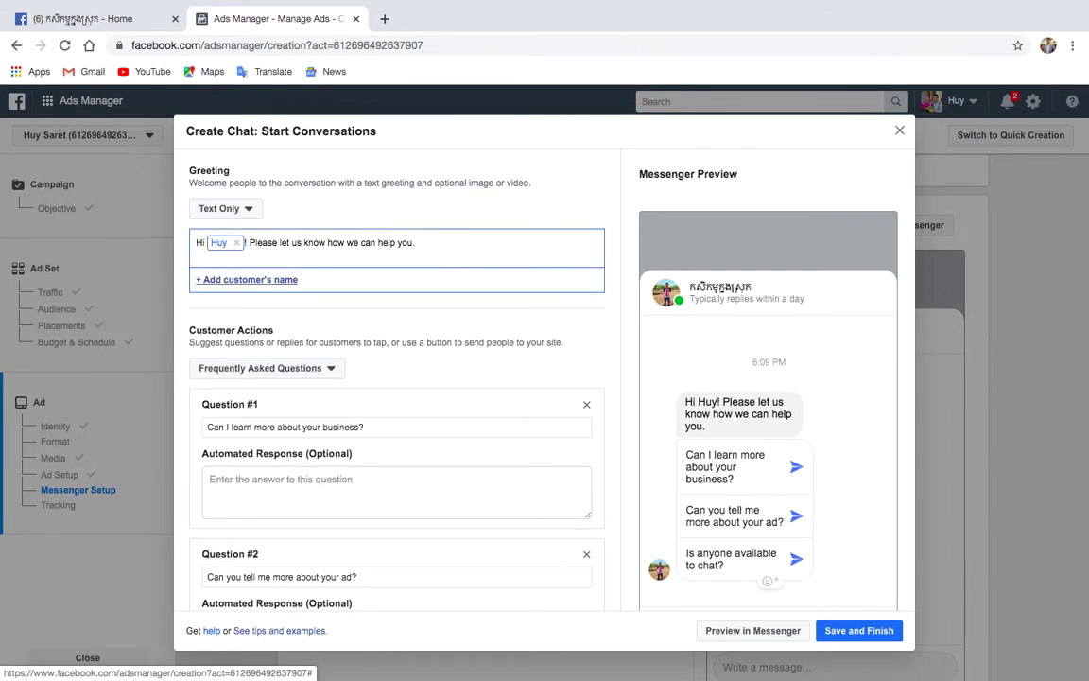
key("BackSpace")
key("BackSpace")
key("BackSpace")
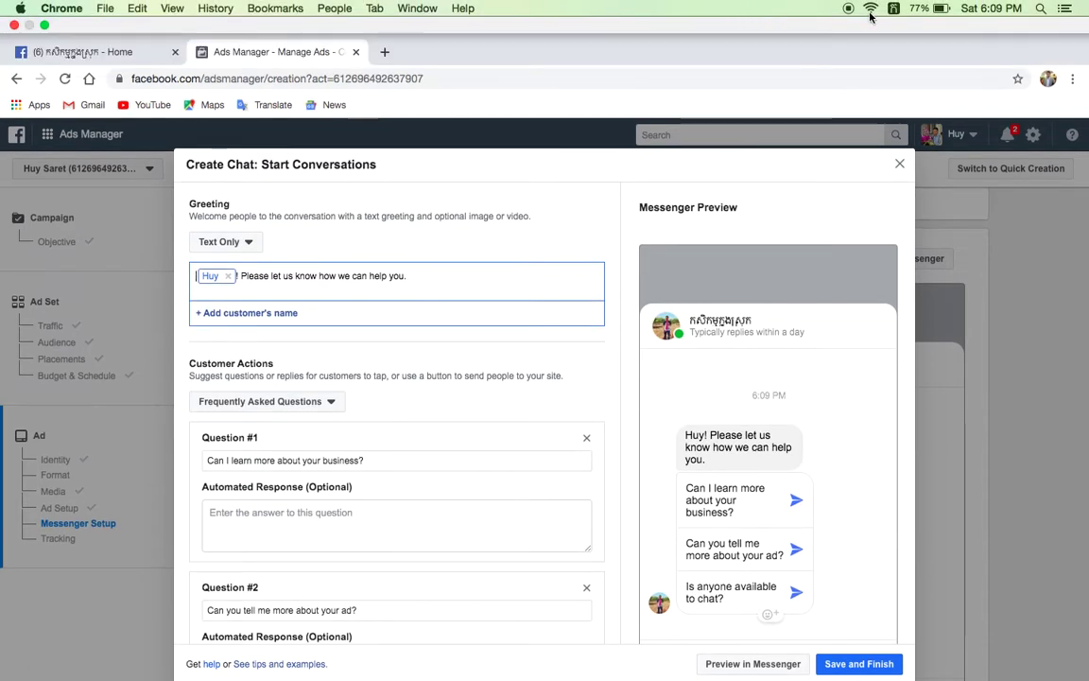
left_click(893, 7)
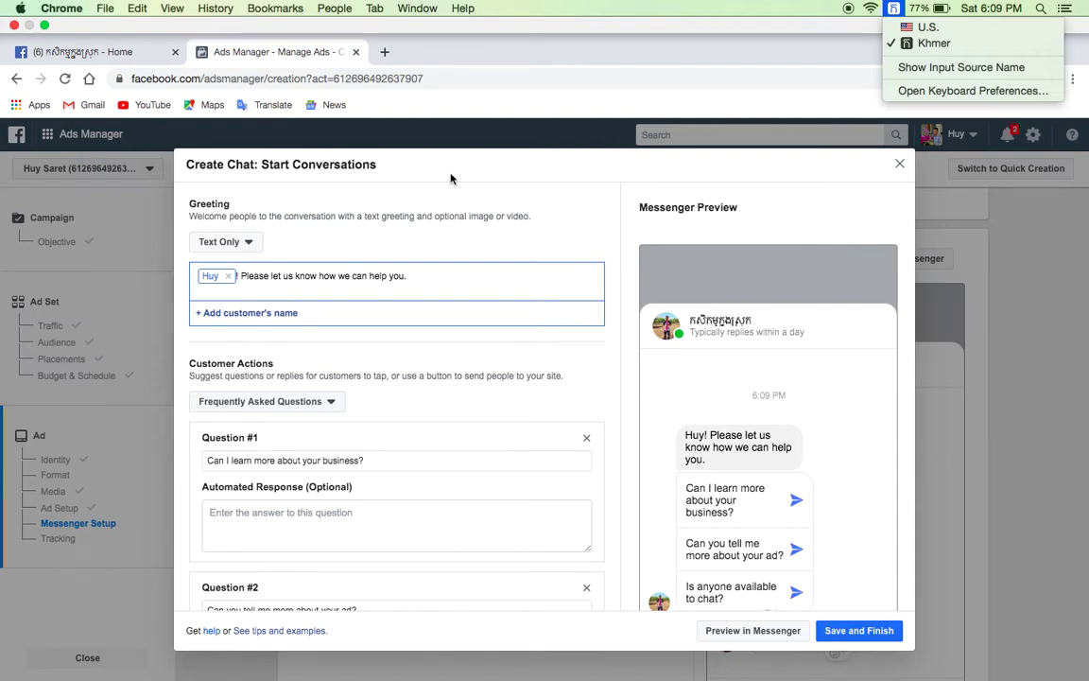
key("Down")
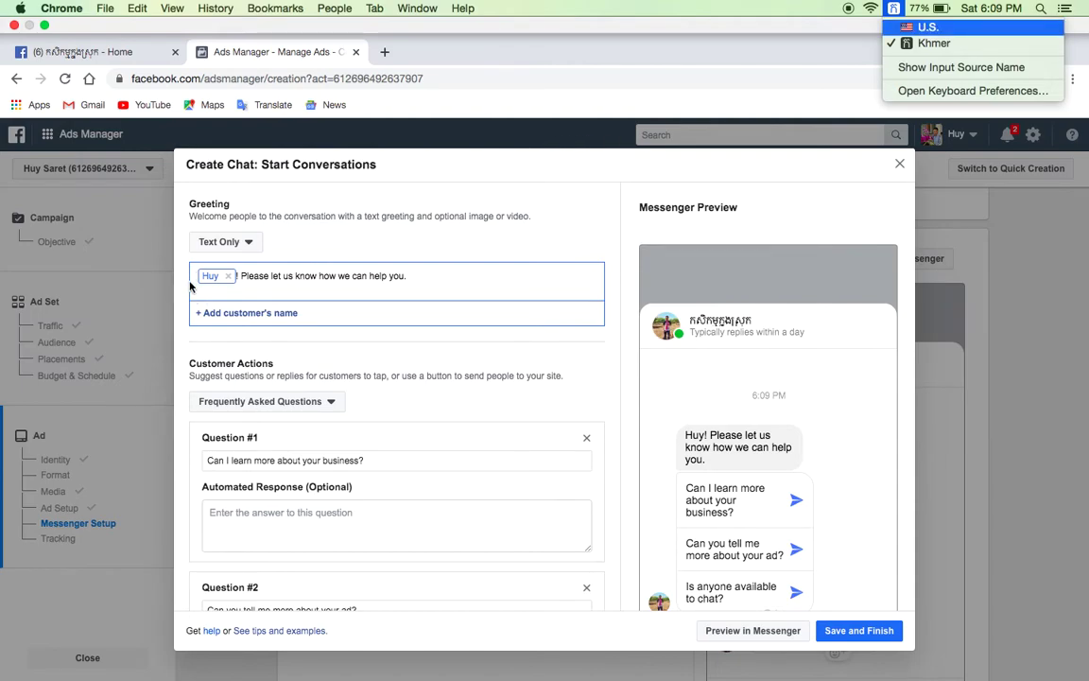
key("Return")
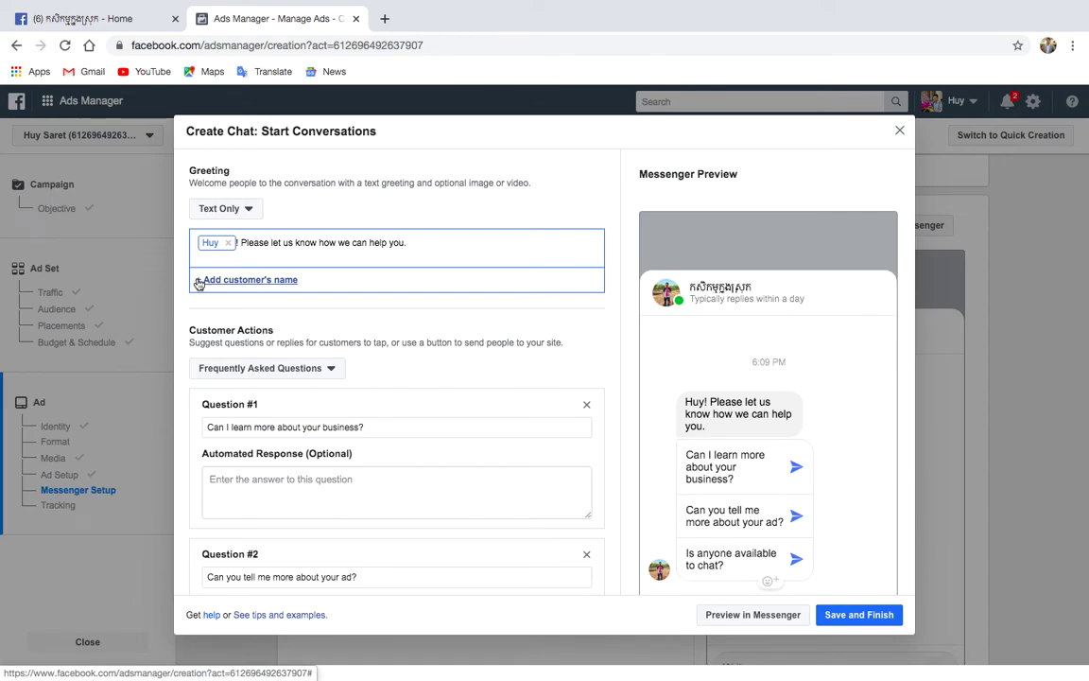
left_click(198, 242)
type("សួស្តី")
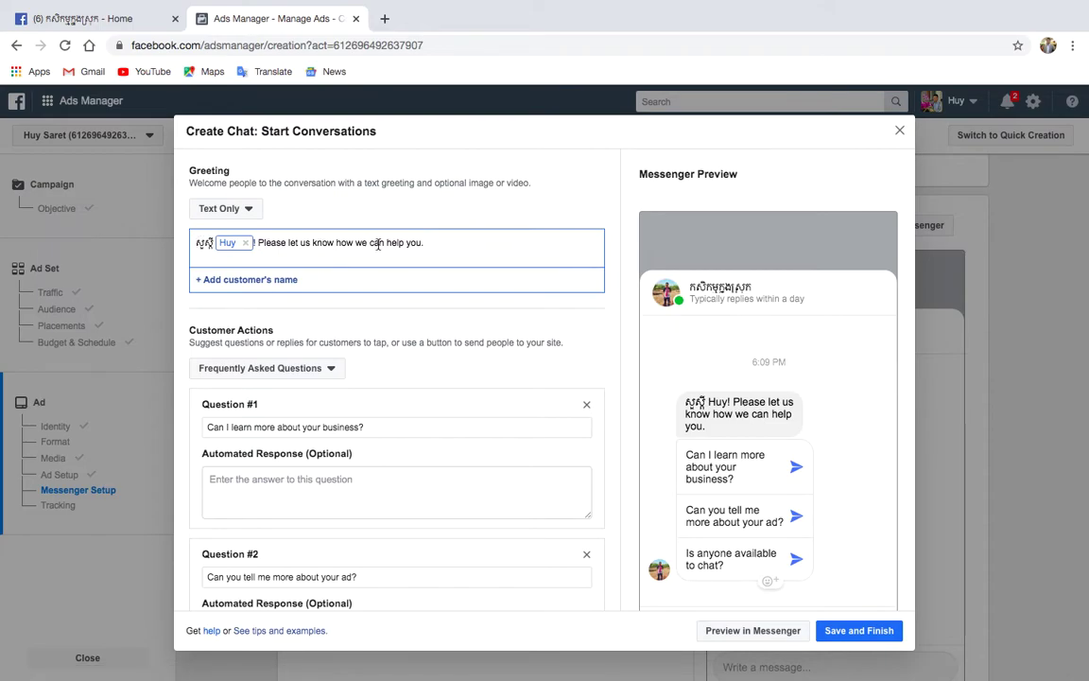
Replace "Please let us know how we can help you." in the chat greeting with "តើមានអ្វីចង់"
left_click_drag(425, 243, 260, 244)
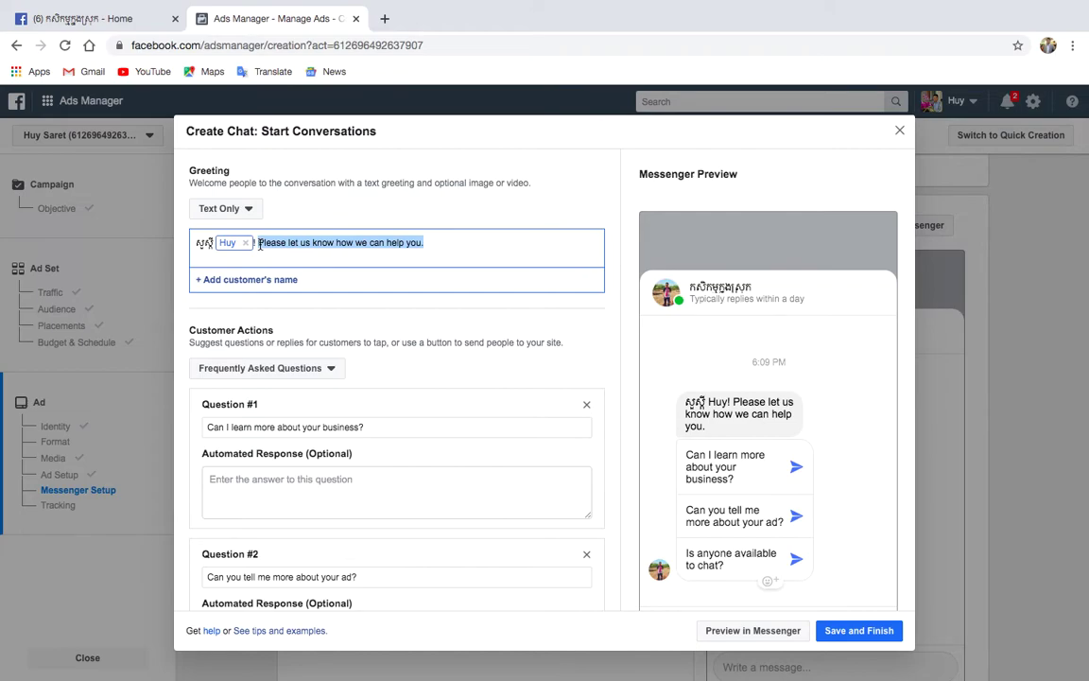
key("shift+Left")
type("តើ")
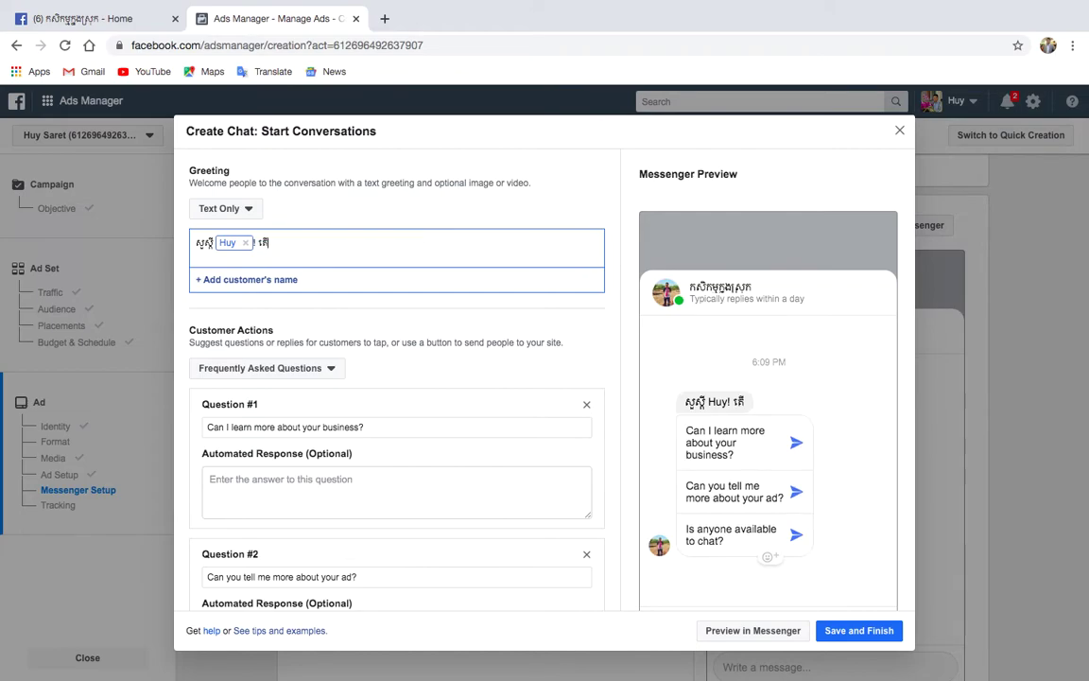
type("មានរឿងហ៎")
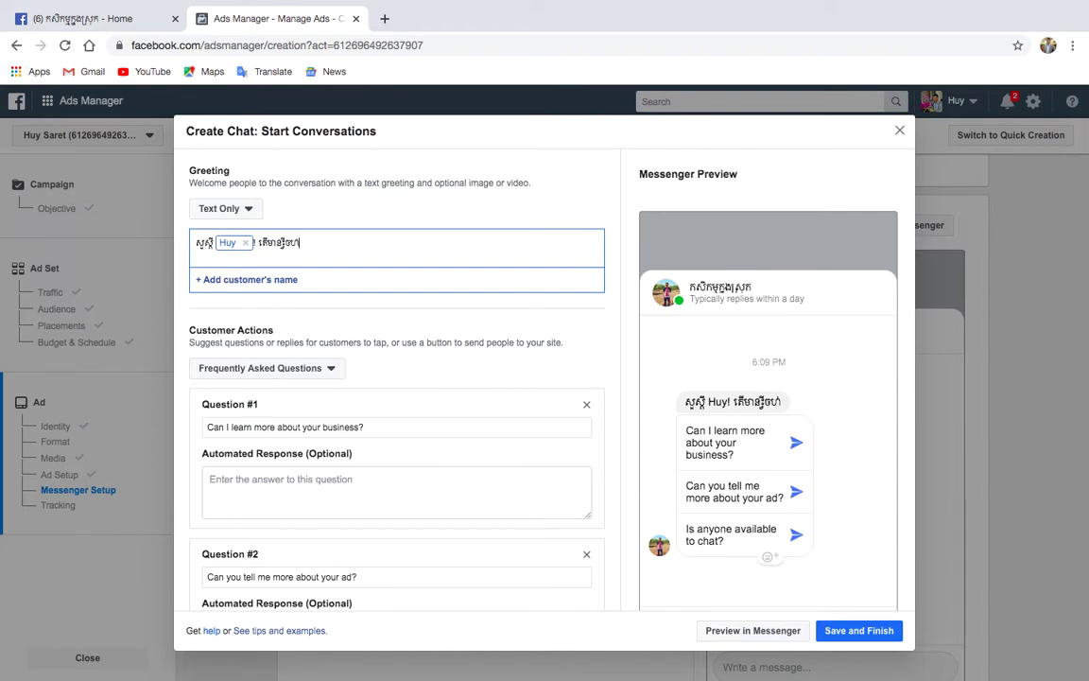
key("BackSpace")
key("BackSpace")
key("BackSpace")
type("ង")
type("ះ្")
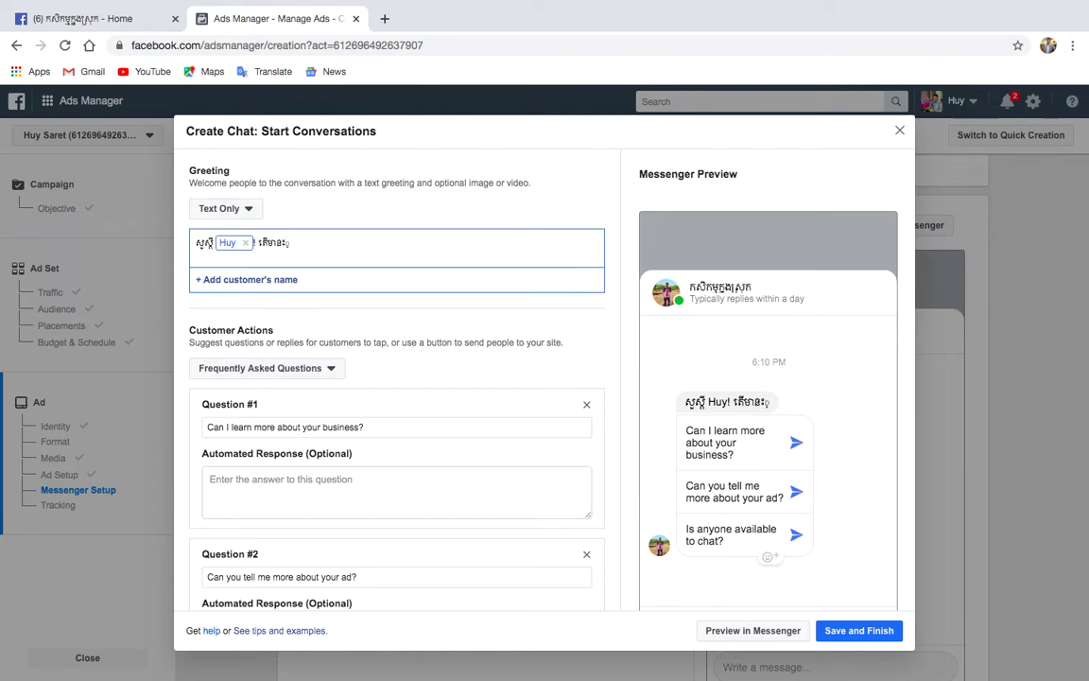
key("BackSpace")
key("BackSpace")
key("BackSpace")
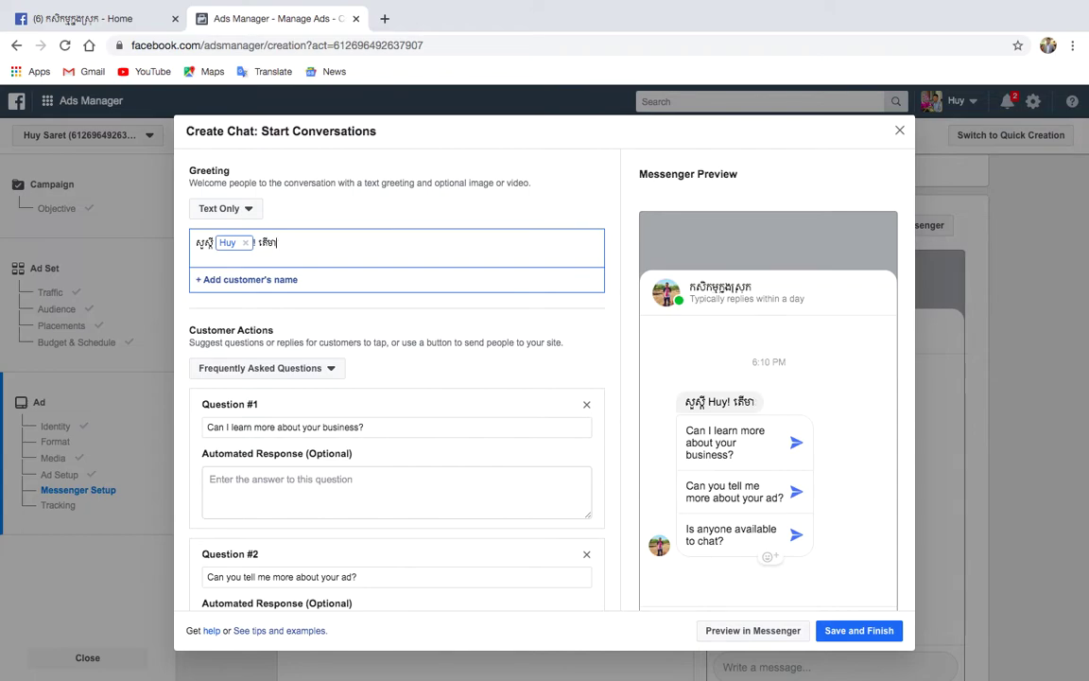
type("ន")
type("អ្វីចង់")
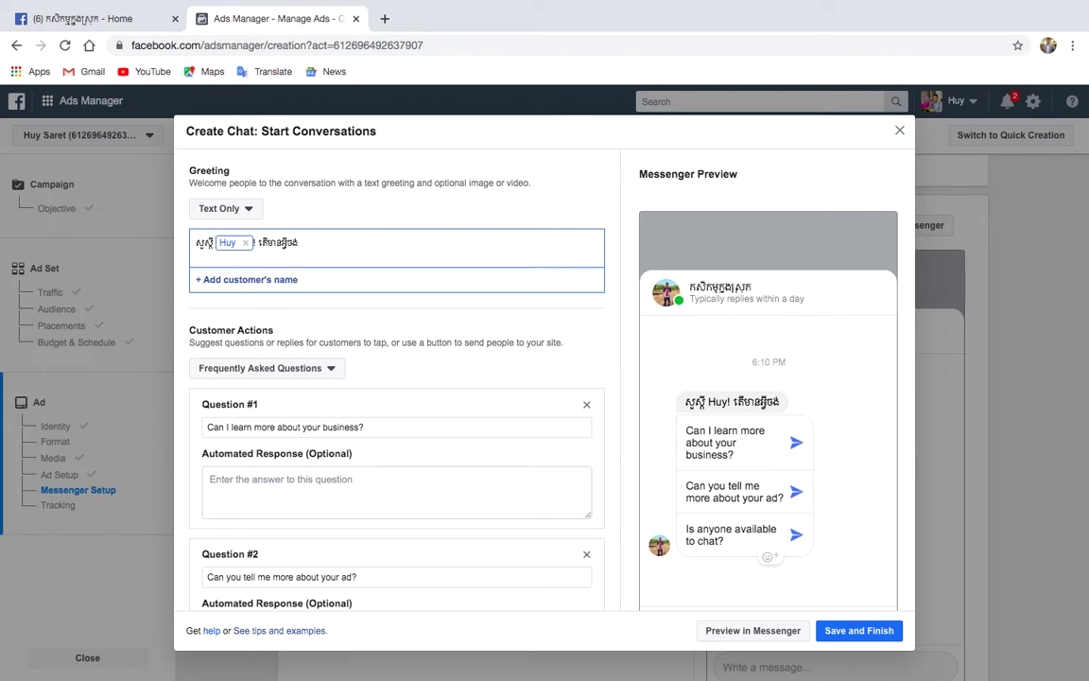
Continue the Khmer greeting with "អោយខ្ញុ", removing any stray characters after it
type("អោយខ្ញ")
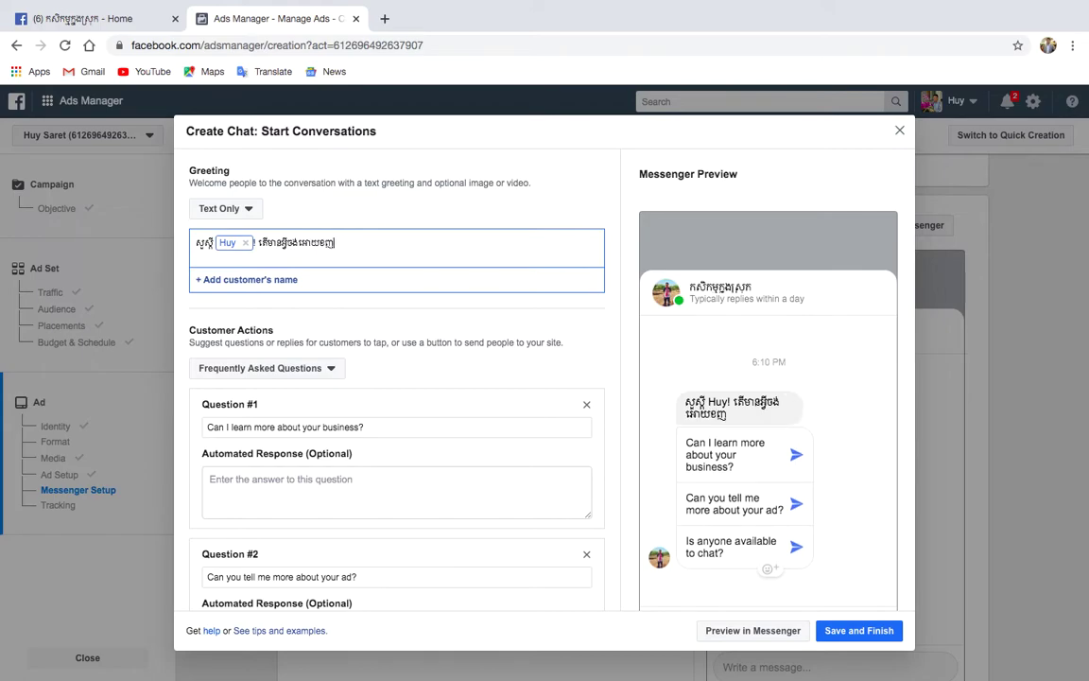
key("BackSpace")
type("ជួយទេ")
type("ង")
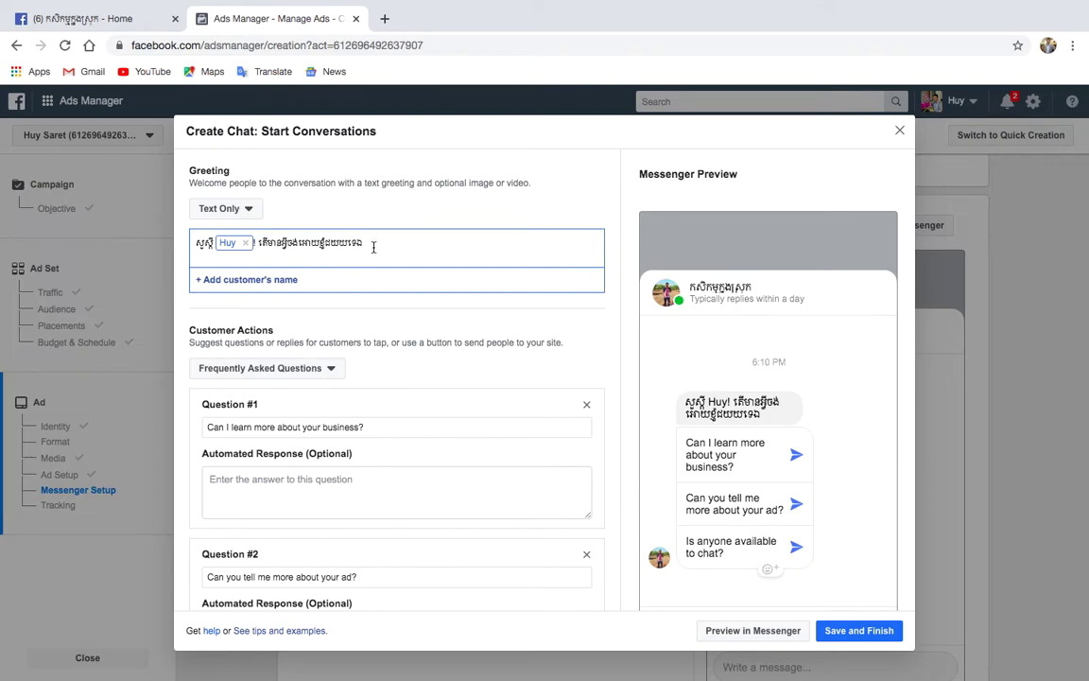
key("BackSpace")
key("BackSpace")
key("BackSpace")
key("BackSpace")
key("BackSpace")
key("BackSpace")
key("BackSpace")
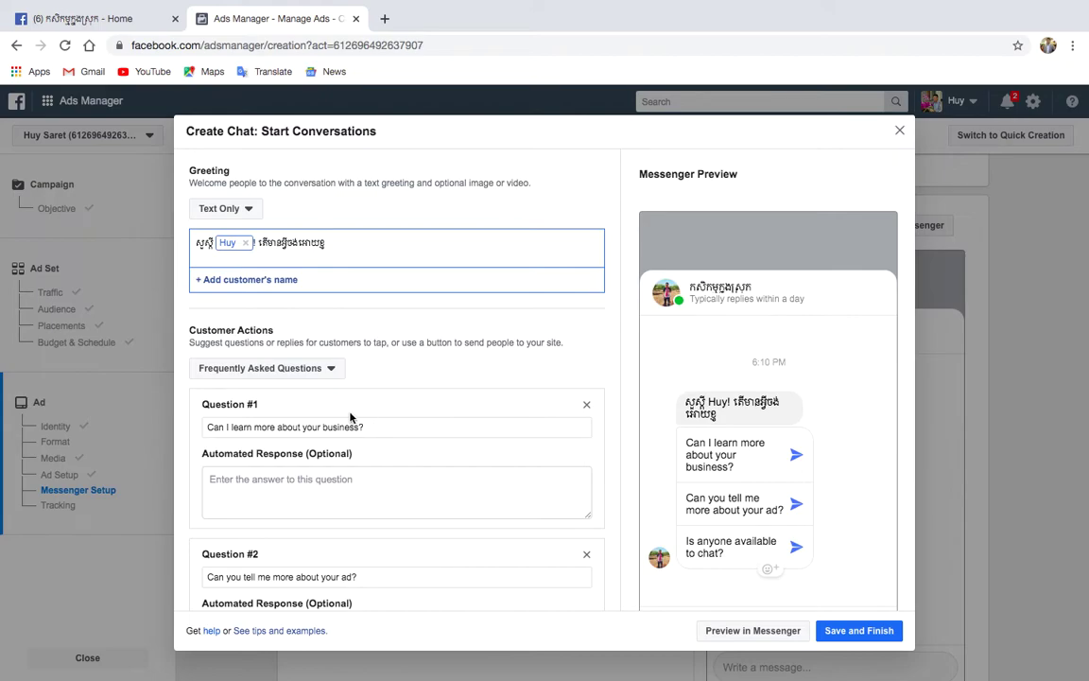
Replace the text of Question #1 in the chat template with "ចង់ទិញ"
left_click(381, 428)
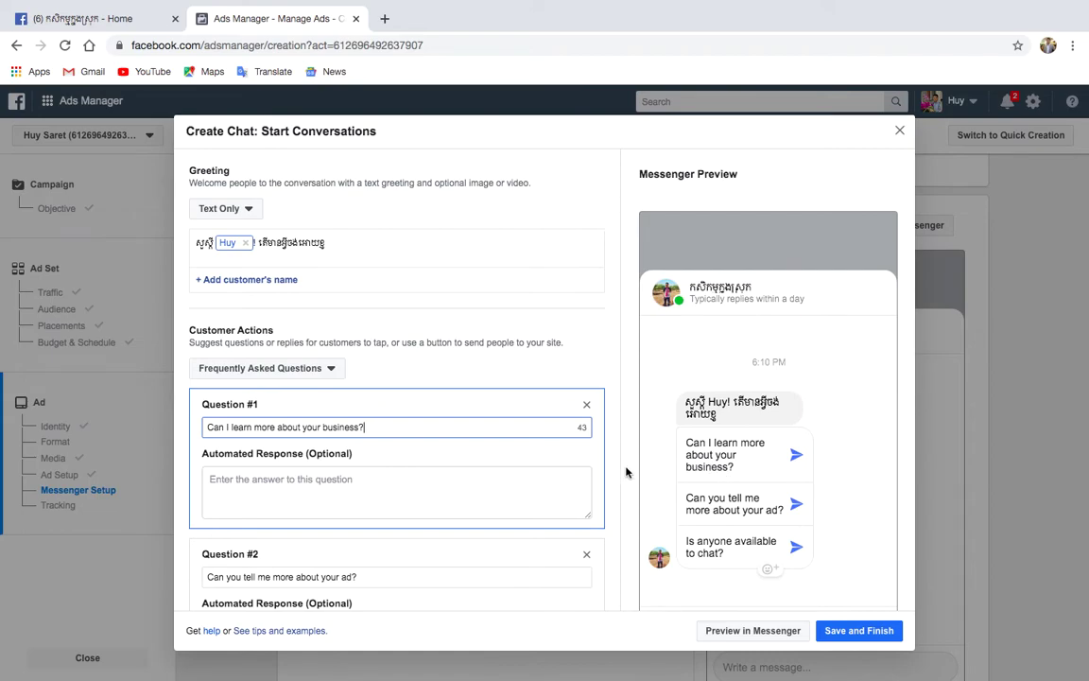
left_click_drag(399, 427, 203, 430)
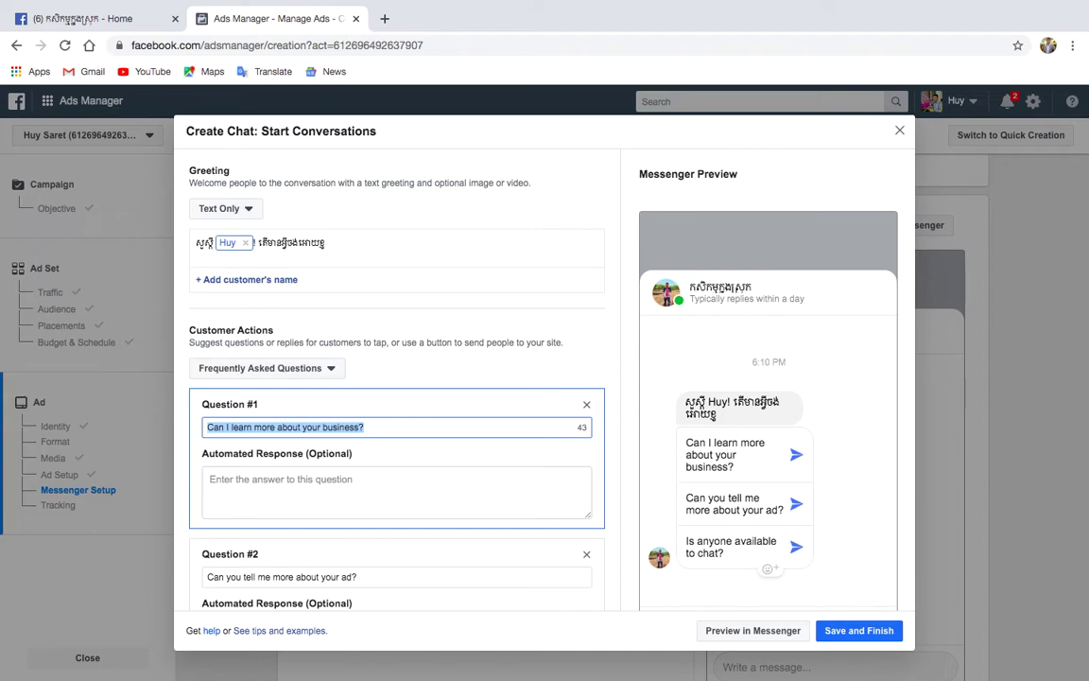
type("ចង់")
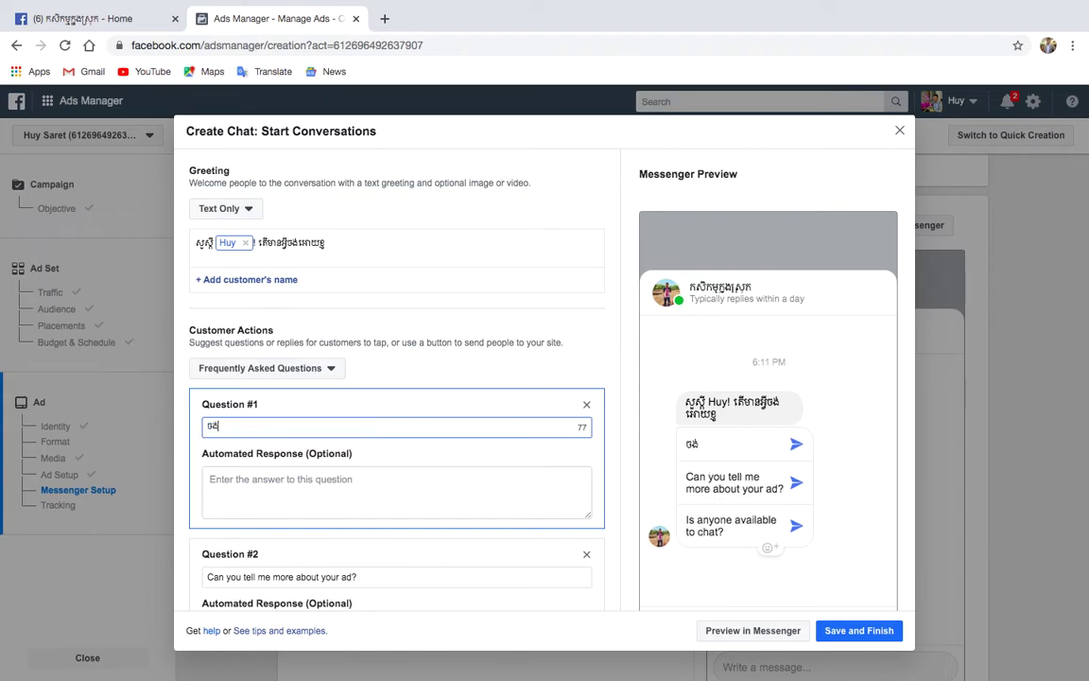
type("ទិញ")
Replace the text of Question #2 in the chat template with "ចង់លក់បន្ត"
scroll(635, 506, "down", 2)
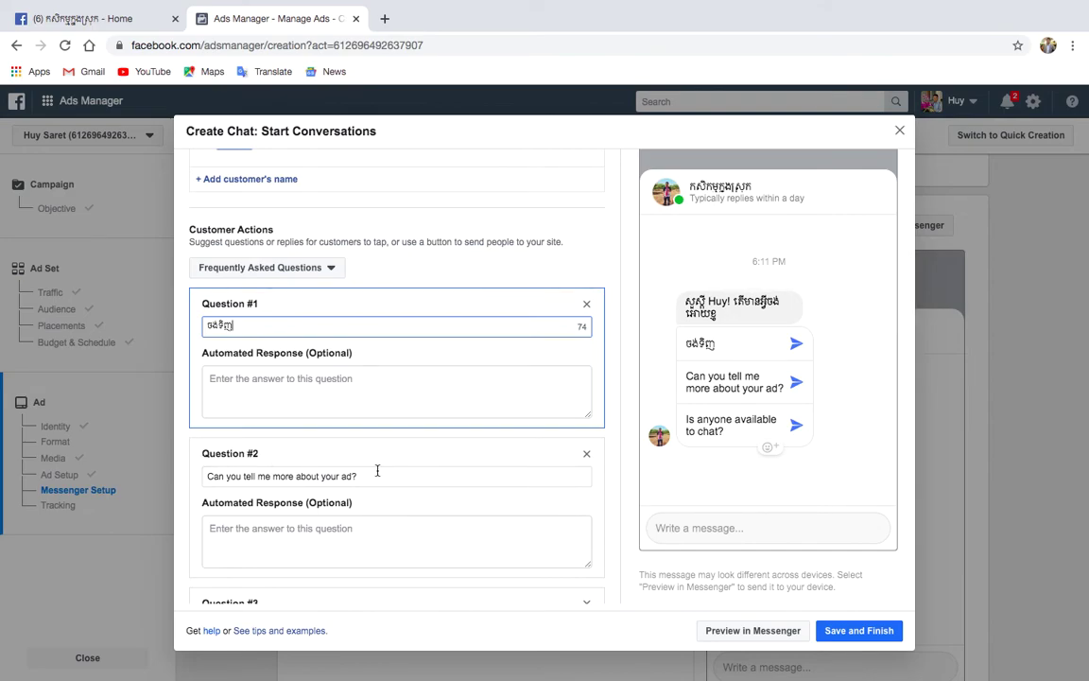
left_click_drag(375, 475, 202, 479)
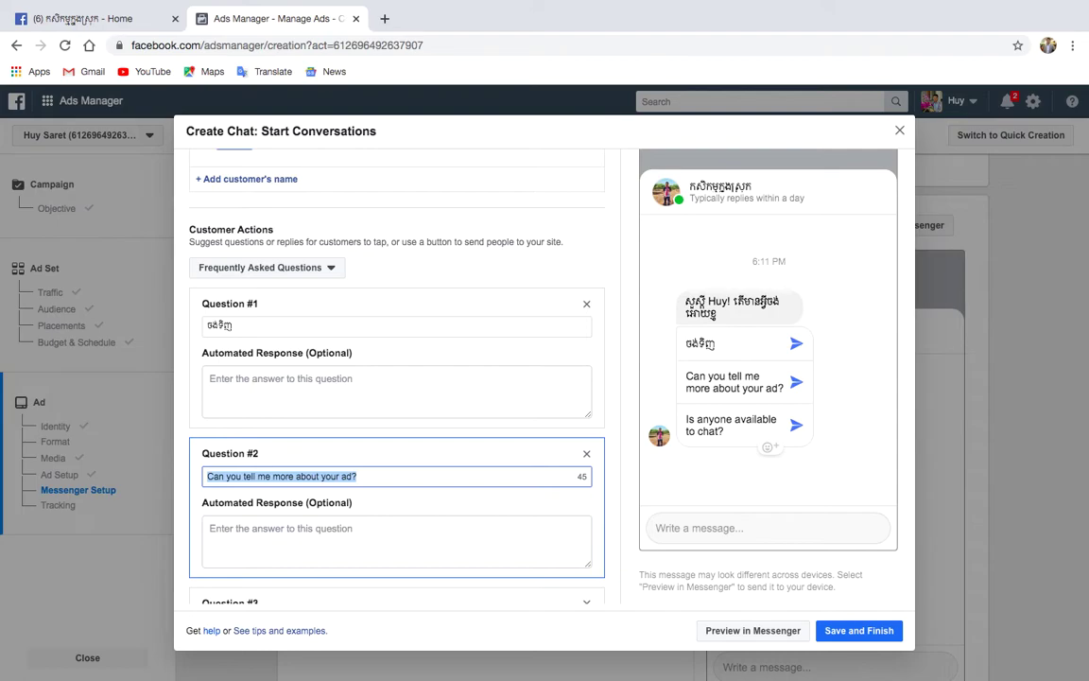
type("ចង់")
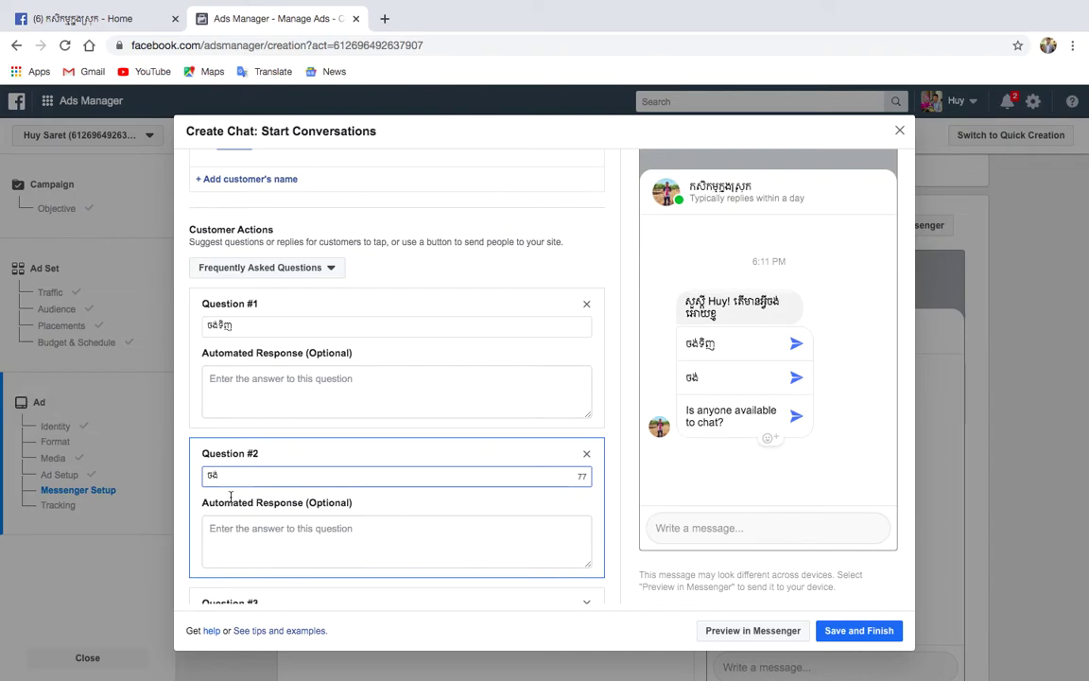
type("លក់បន្ត")
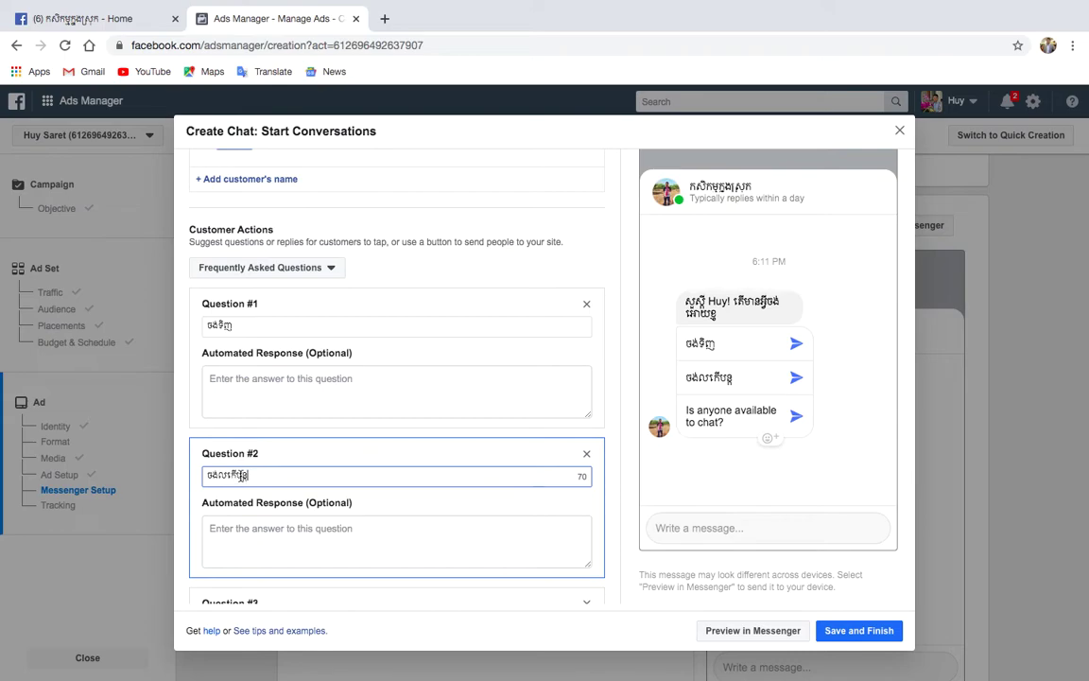
key("BackSpace")
type("បន")
Replace the text of Question #3 with "ចង់ជួបអ្នកជំនាញផ្ទាល់" and save the finished chat template
scroll(370, 588, "down", 3)
left_click_drag(331, 490, 183, 493)
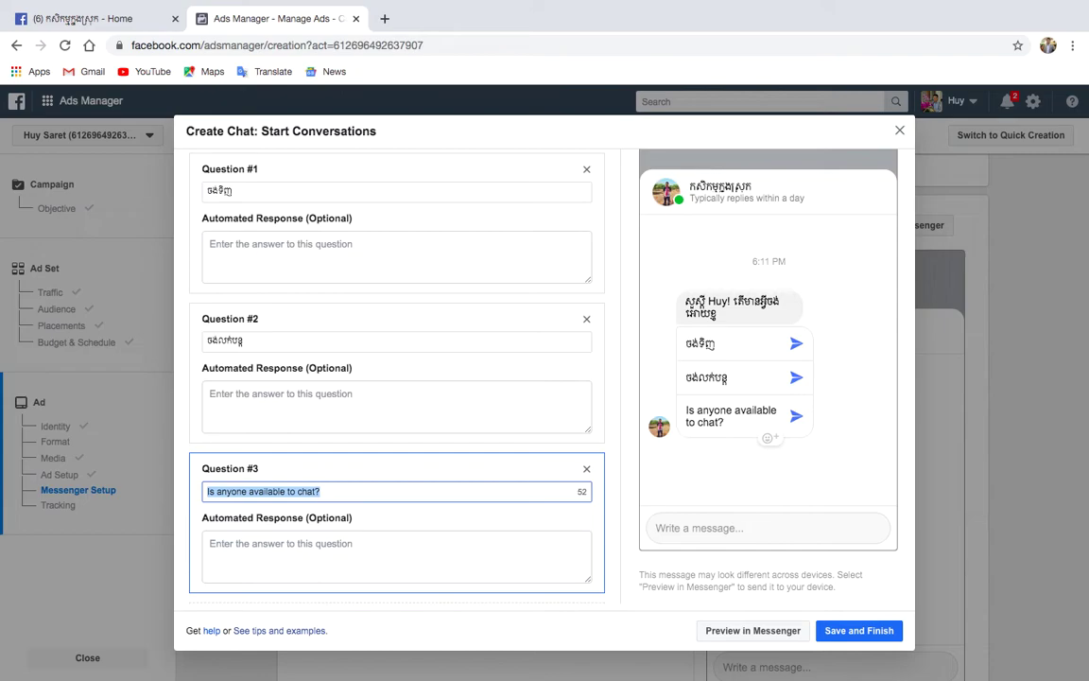
type("ចង")
type("់ដូ")
type("ប")
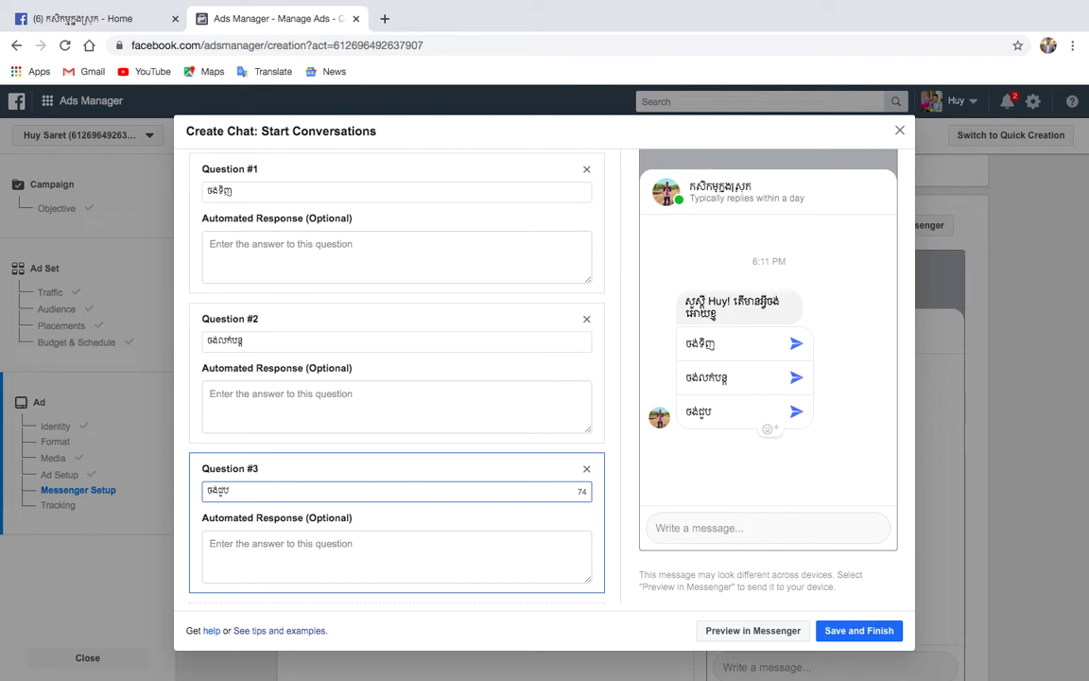
type("អ្នកជំនាញផ្ទាល់")
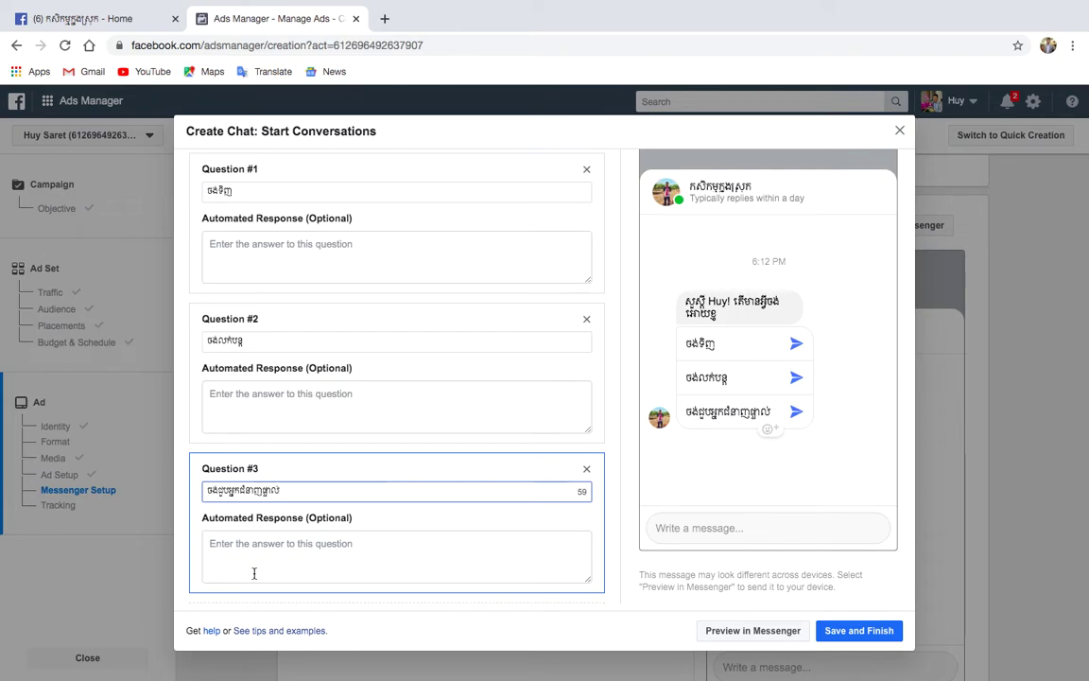
scroll(298, 607, "down", 1)
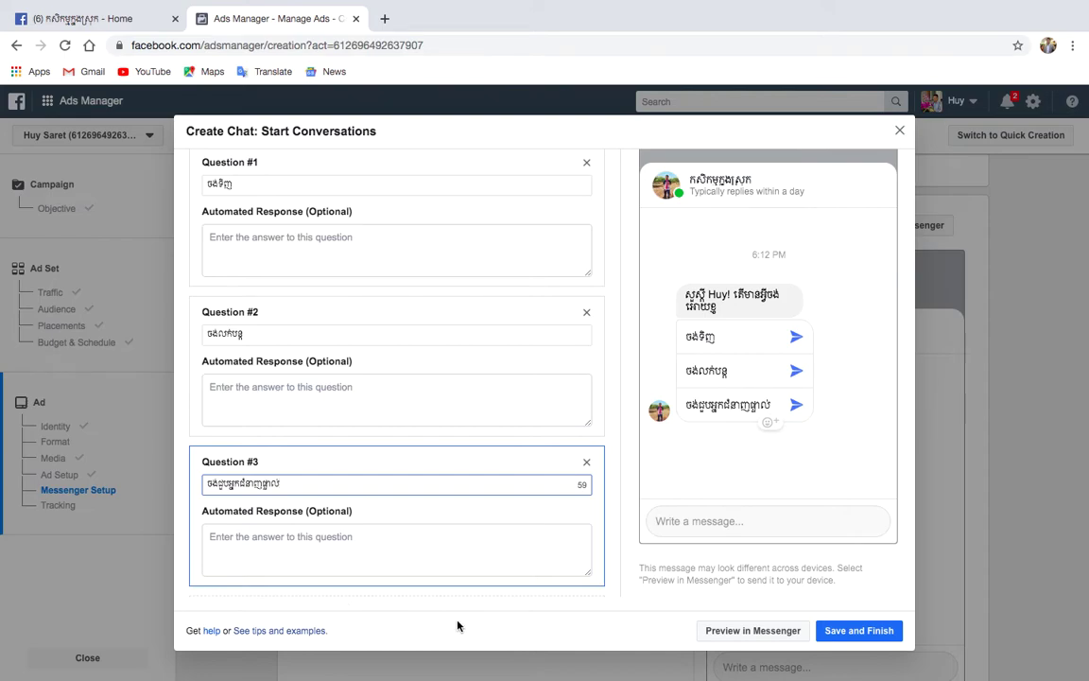
left_click(860, 638)
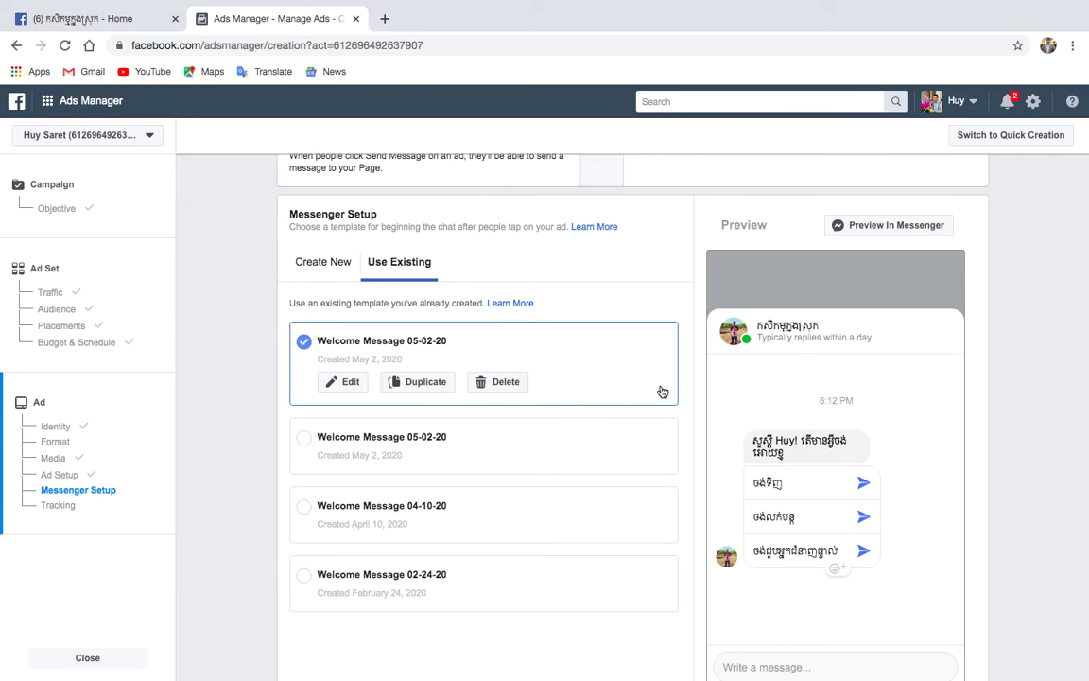
Review the ad's Messenger setup, tracking, text, media and format sections, ending at the confirmation area
scroll(218, 444, "down", 1)
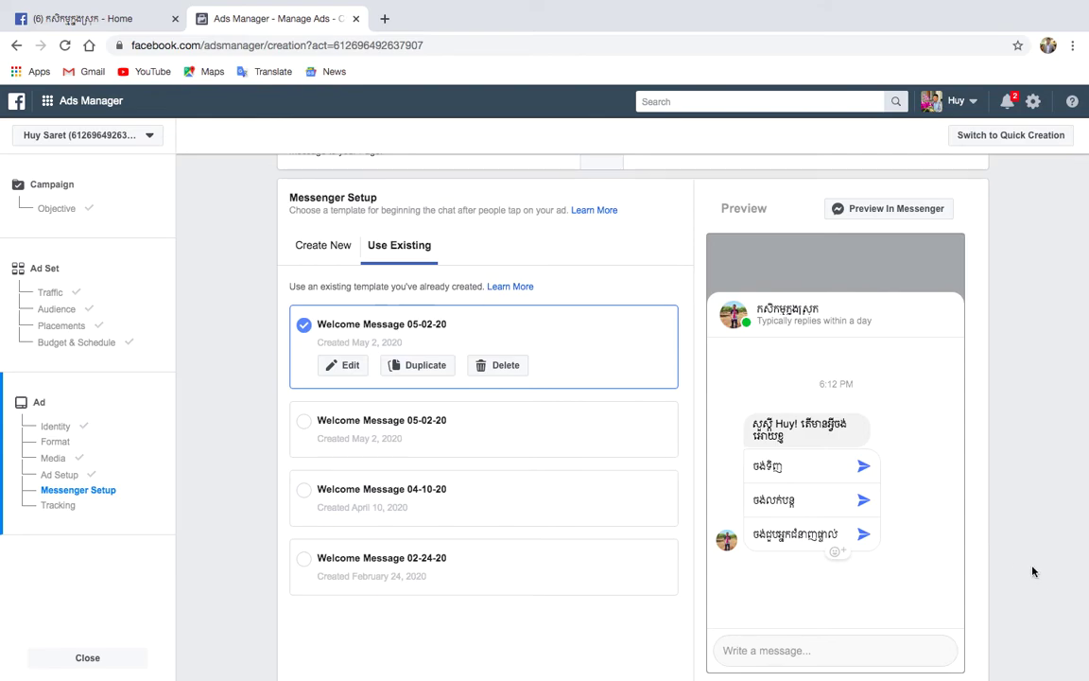
scroll(1019, 561, "down", 5)
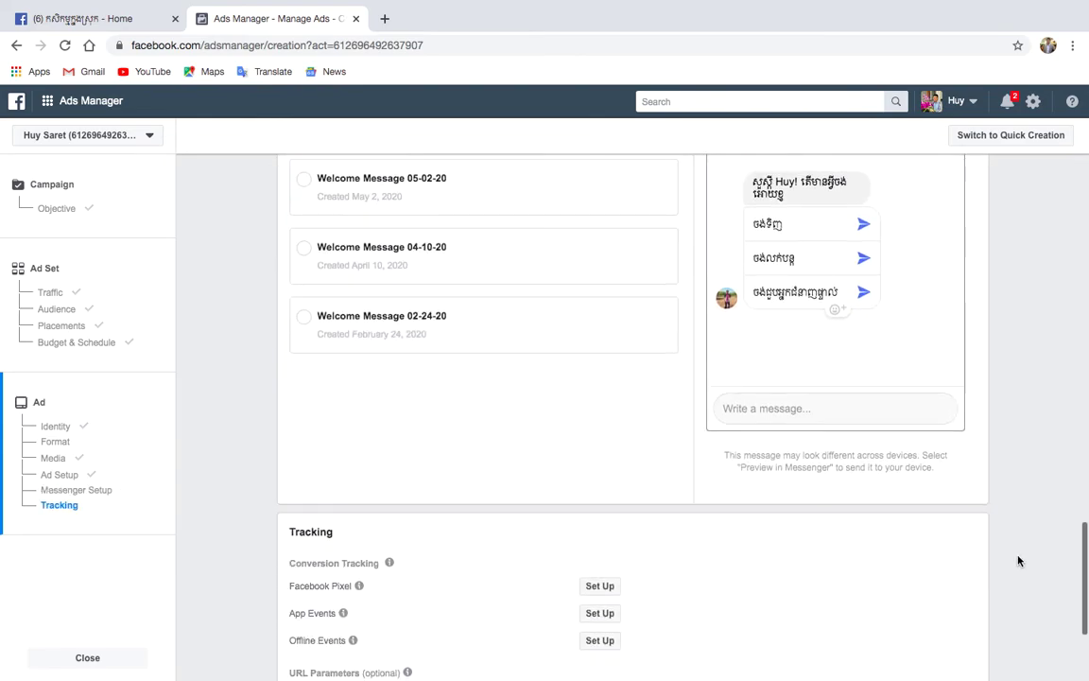
scroll(1018, 560, "down", 4)
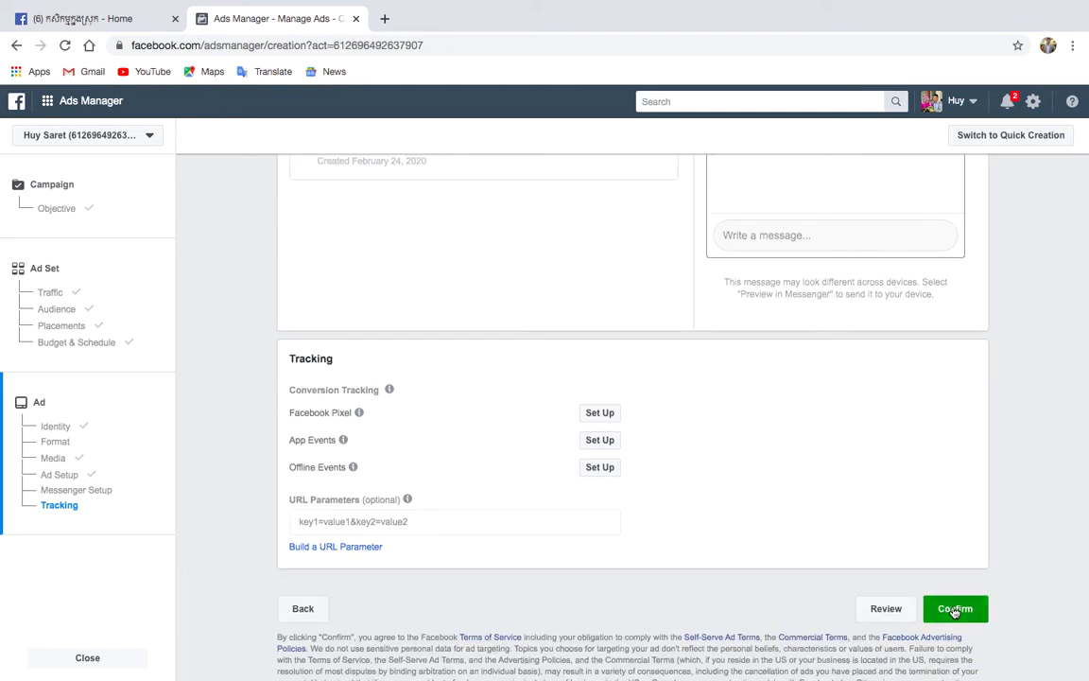
scroll(1025, 579, "up", 5)
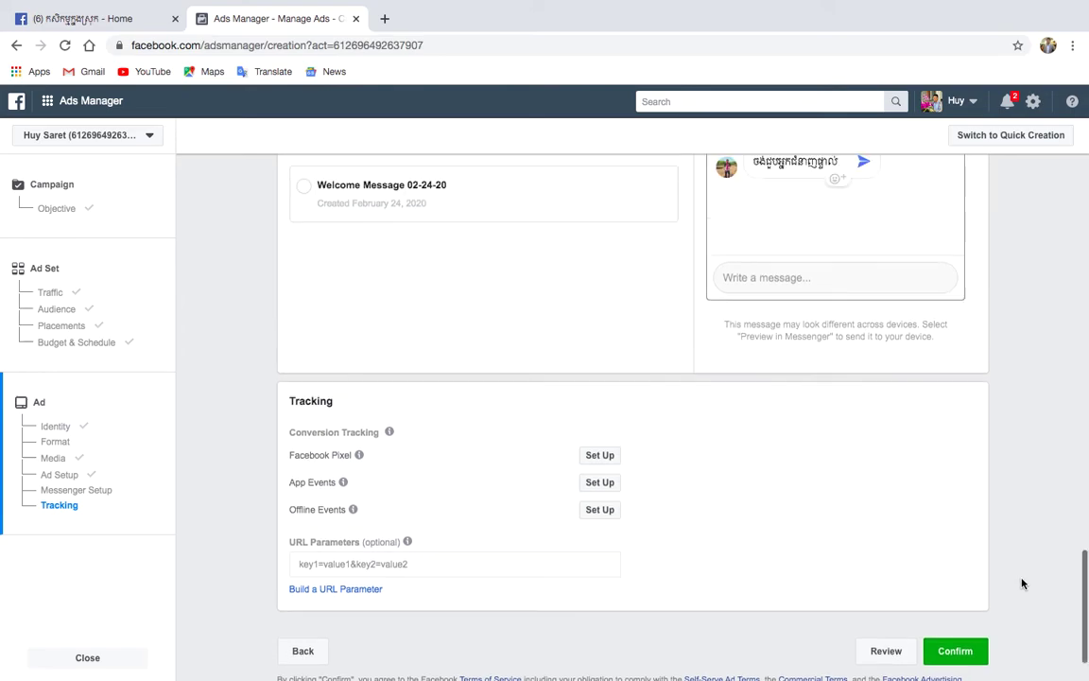
scroll(1021, 583, "up", 10)
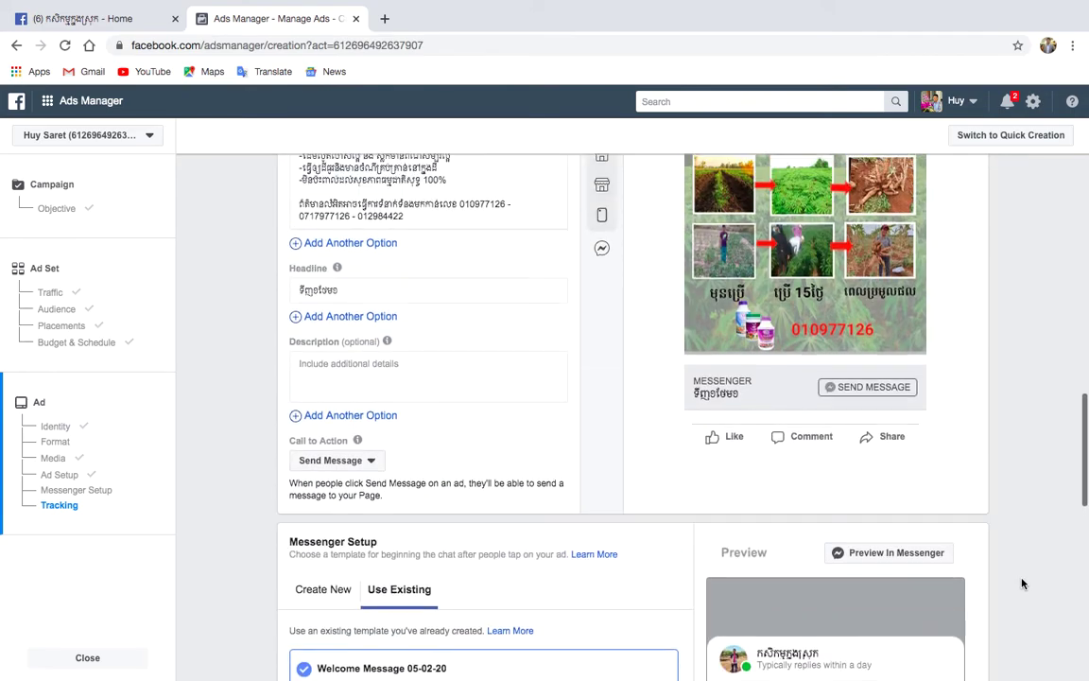
scroll(1021, 584, "up", 3)
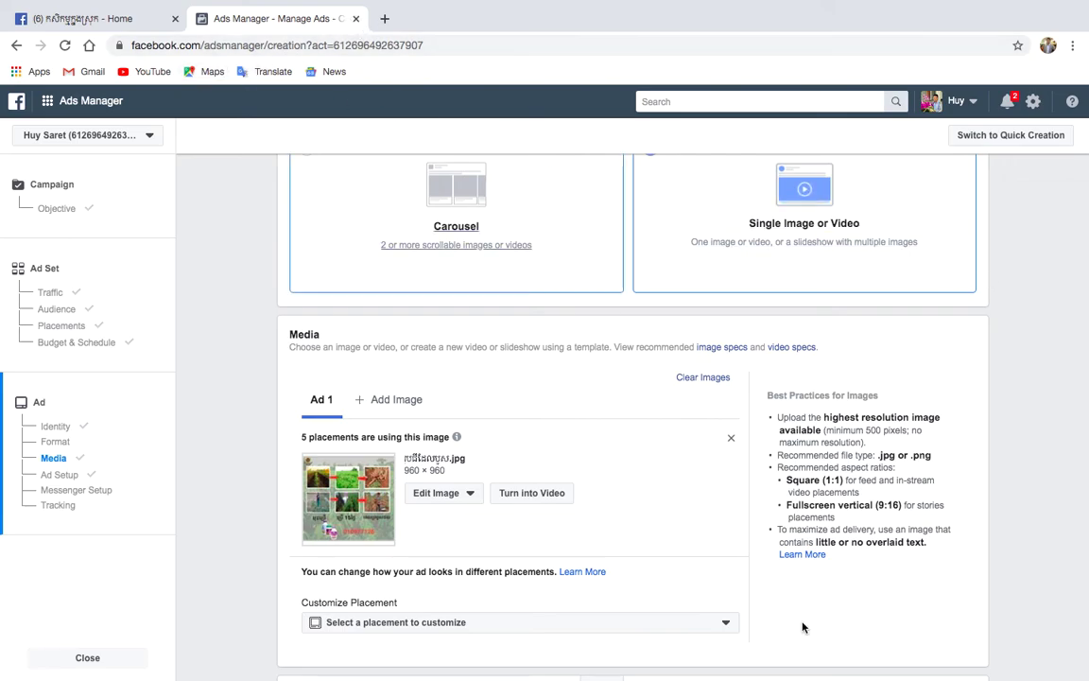
scroll(1055, 358, "up", 1)
right_click(1055, 358)
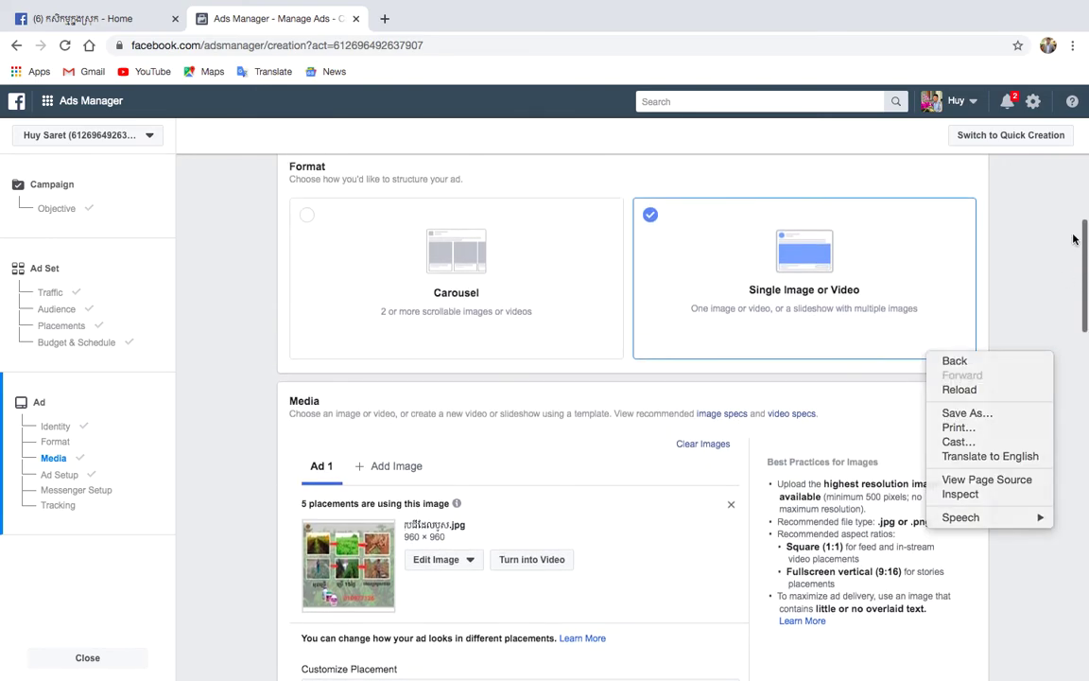
key("Escape")
scroll(1055, 359, "down", 1)
scroll(1061, 577, "down", 15)
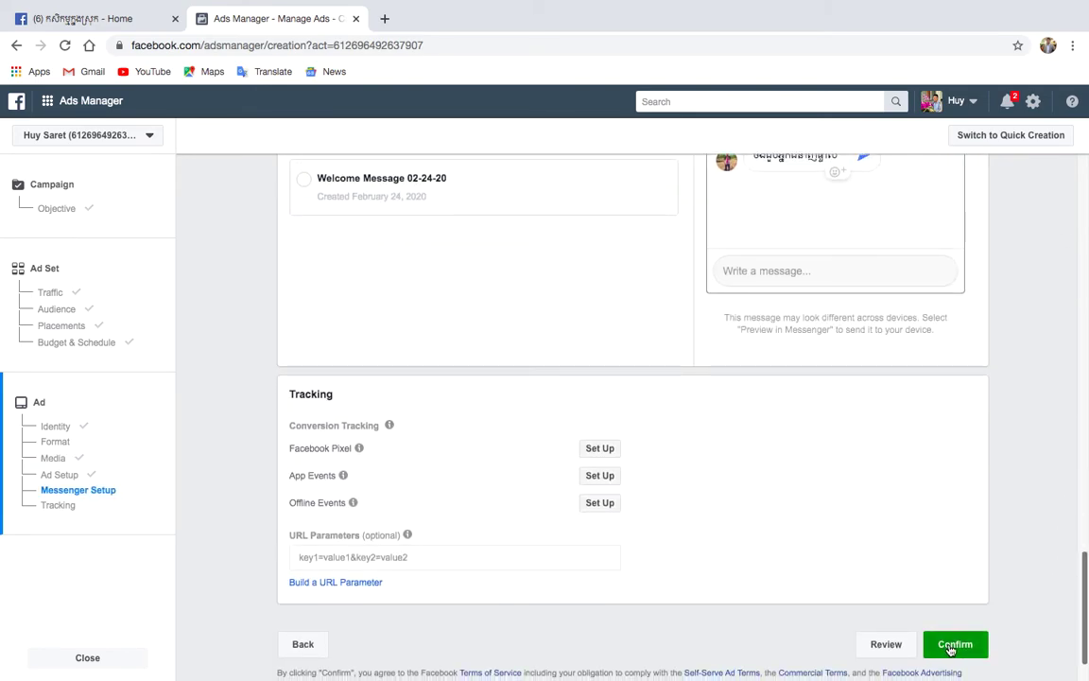
Close the ad creation page and show all ads in the Facebook Page's Ad Center
left_click(356, 19)
left_click(657, 227)
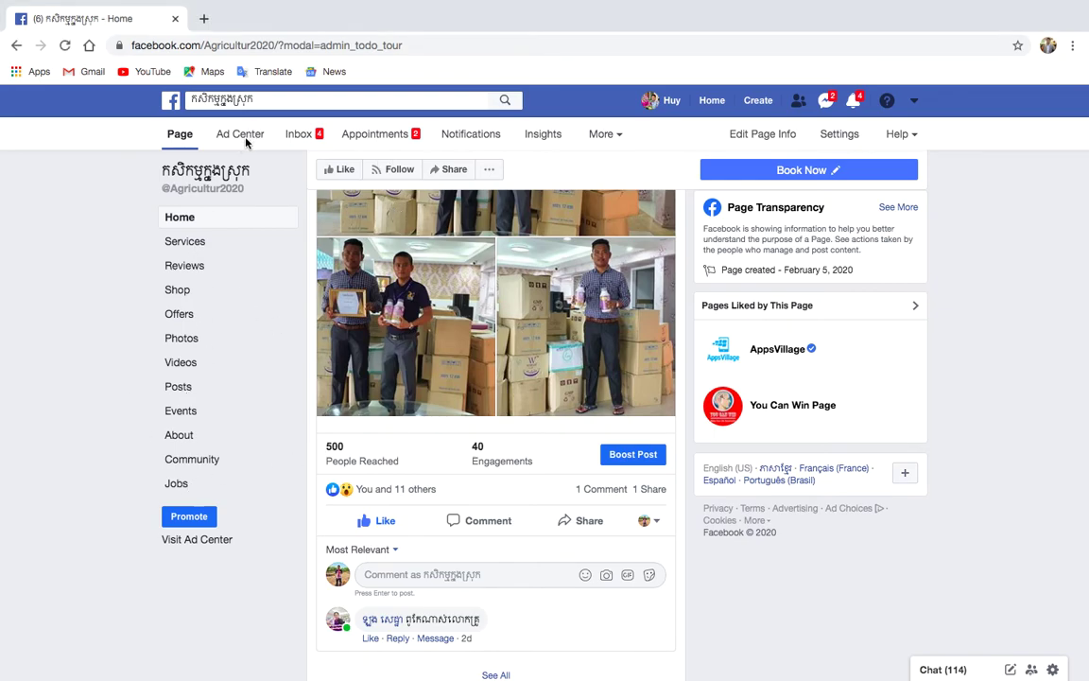
left_click(243, 137)
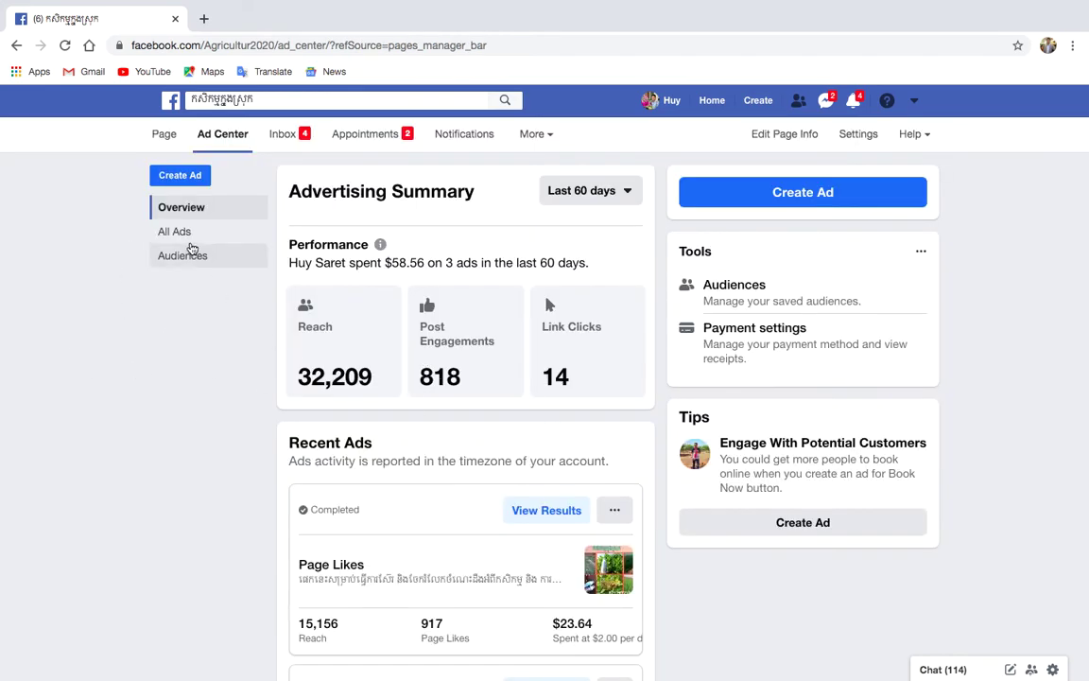
left_click(178, 233)
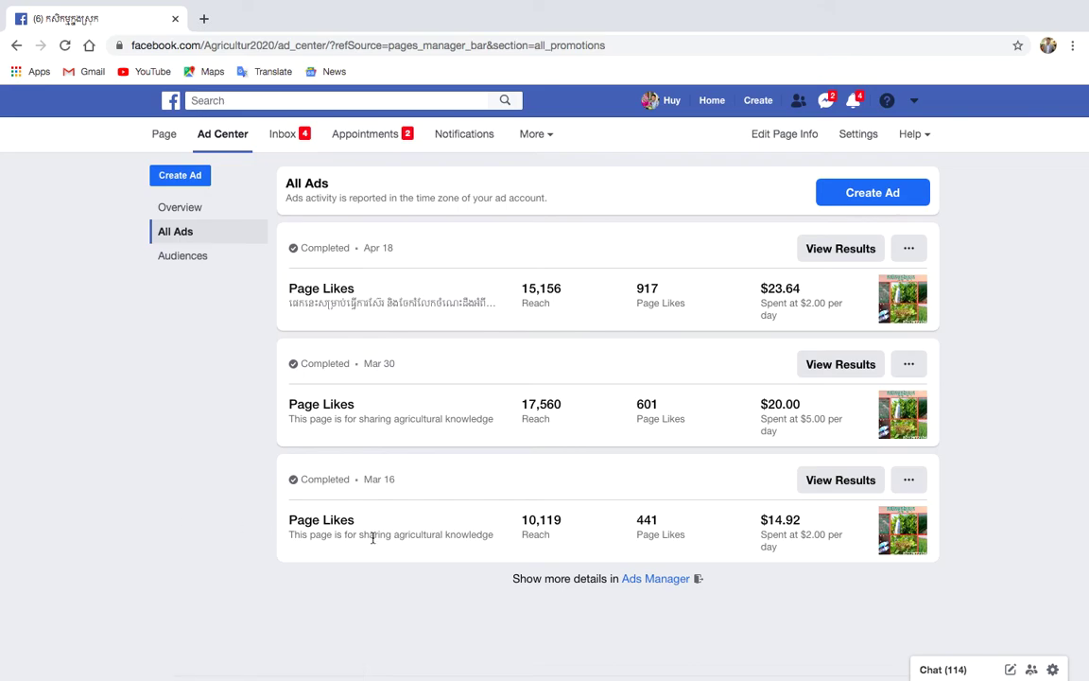
In Ads Manager, turn off the "[04/18/2020] Promoting កសិកម្មក្នុងស្រុក" campaign, then close Ads Manager
left_click(643, 580)
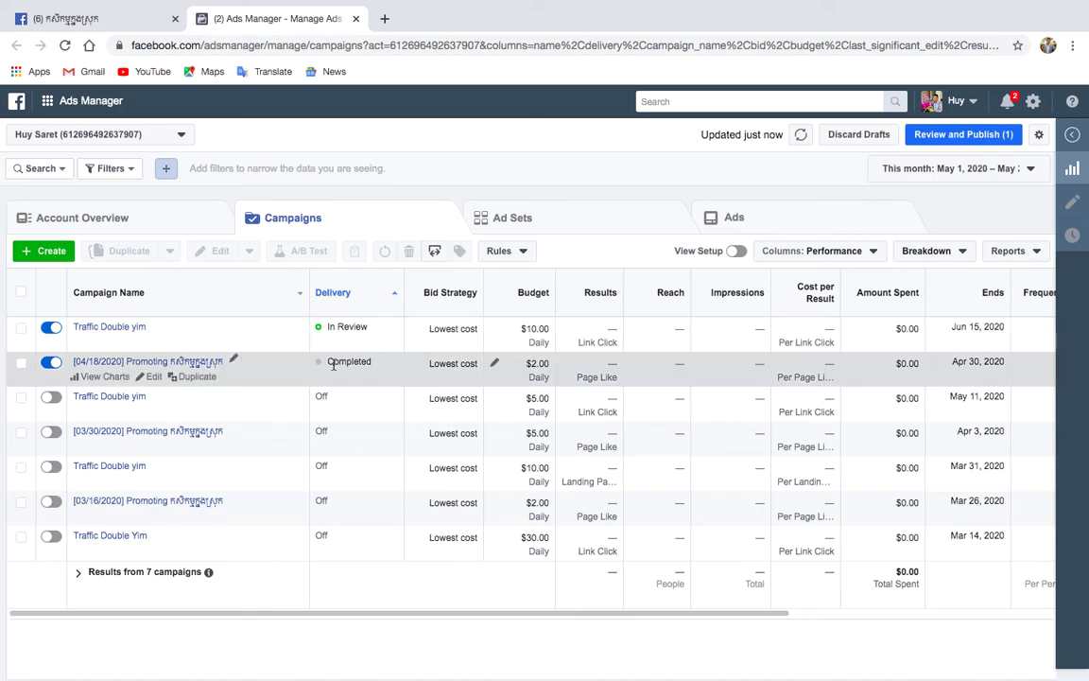
left_click(51, 362)
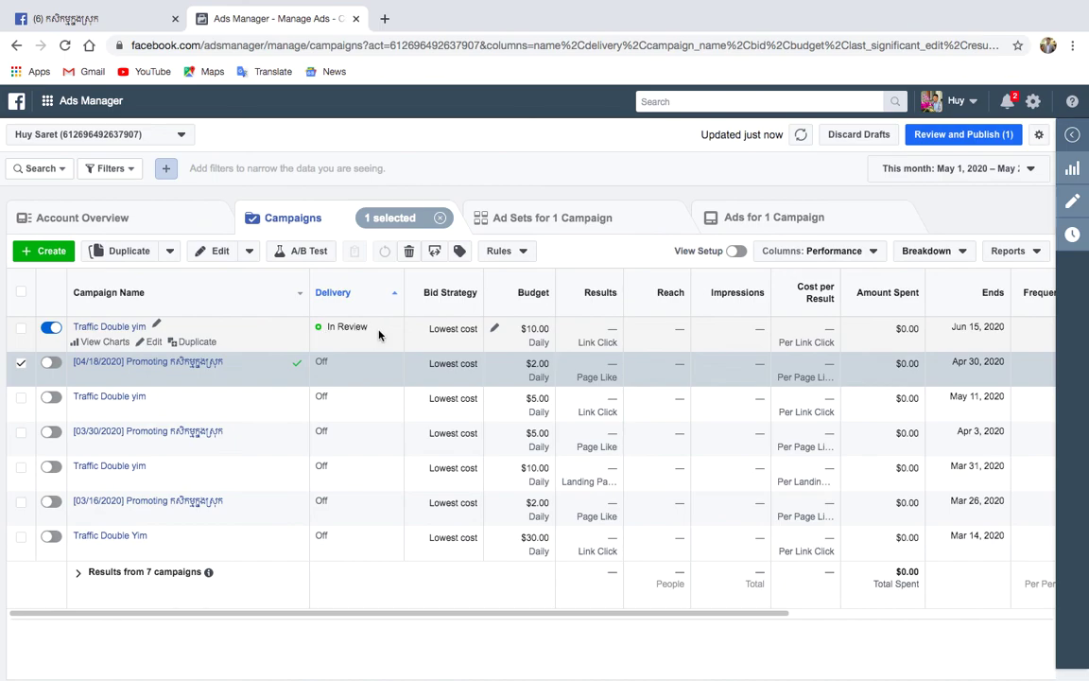
left_click(356, 19)
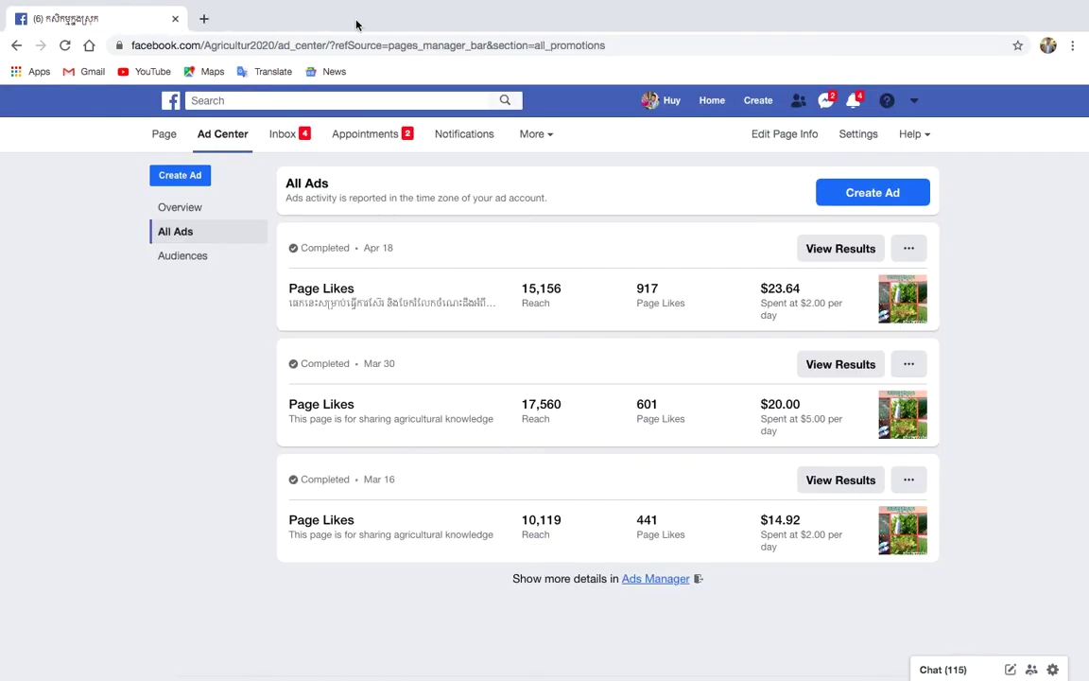
Look over the Facebook Page's main view and return to the Facebook news feed
left_click(165, 136)
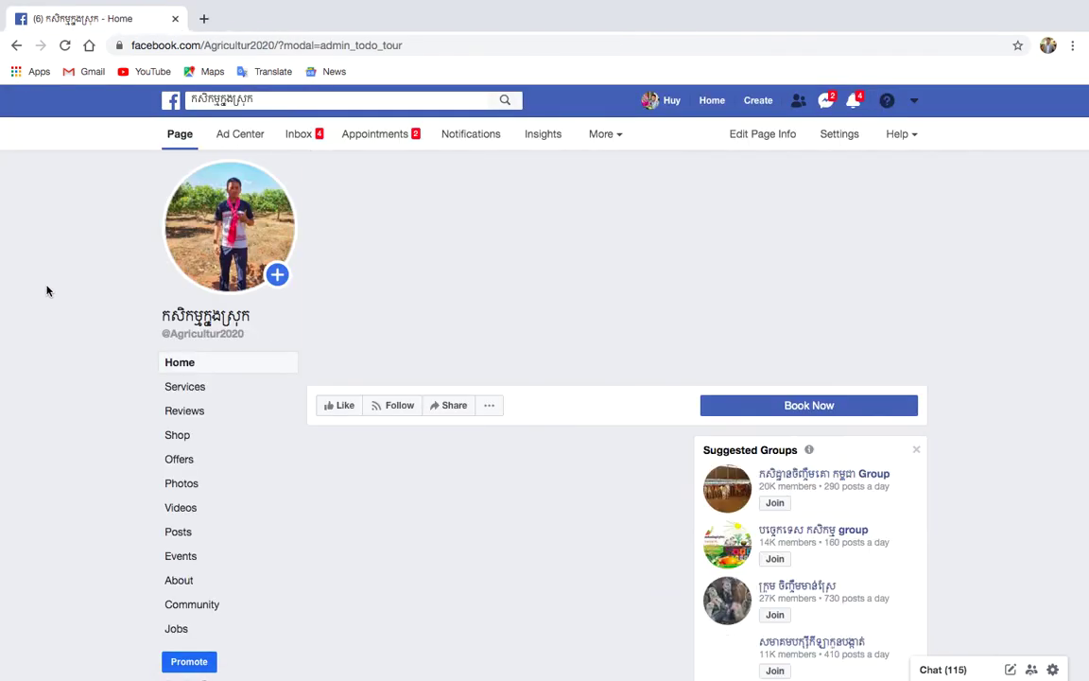
scroll(141, 326, "down", 5)
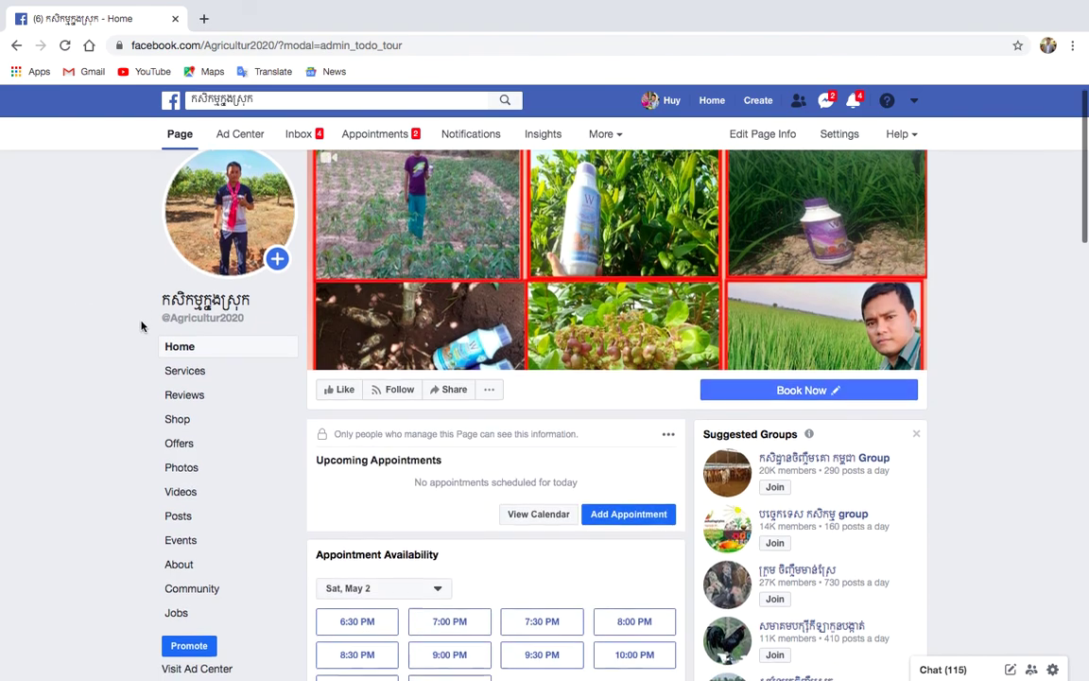
scroll(141, 324, "down", 3)
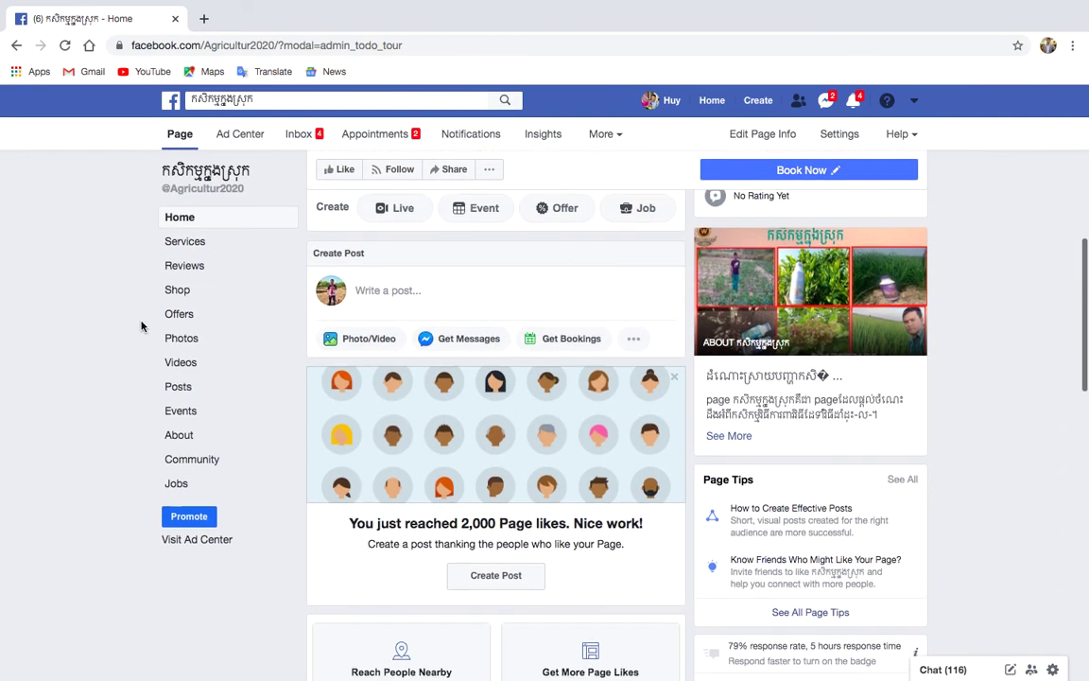
scroll(141, 324, "up", 2)
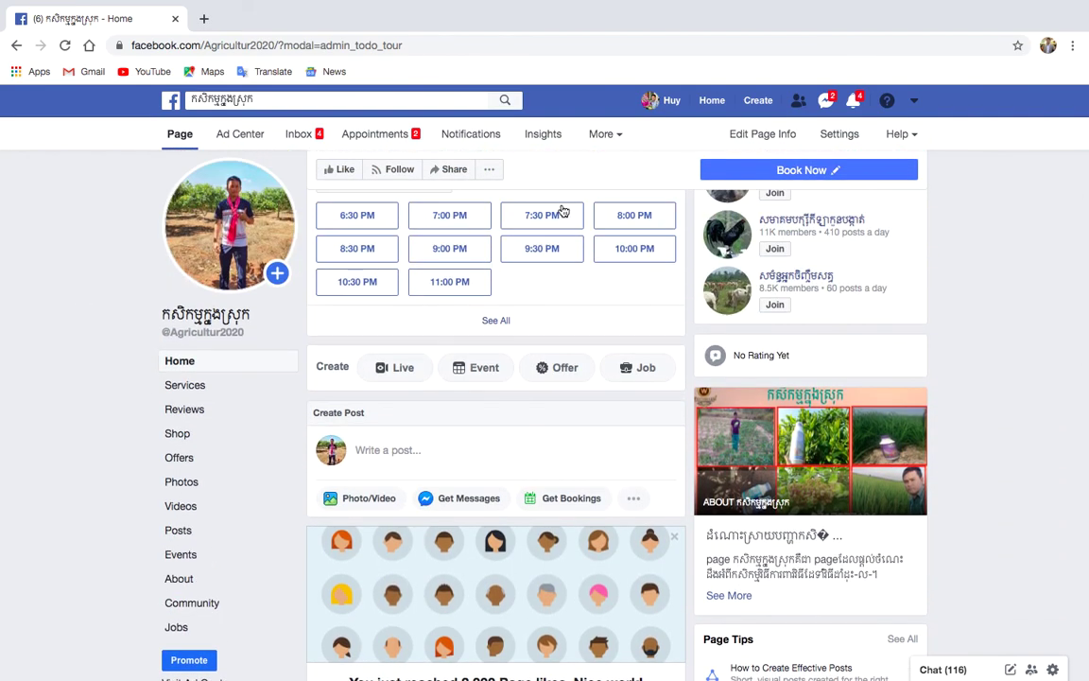
left_click(712, 100)
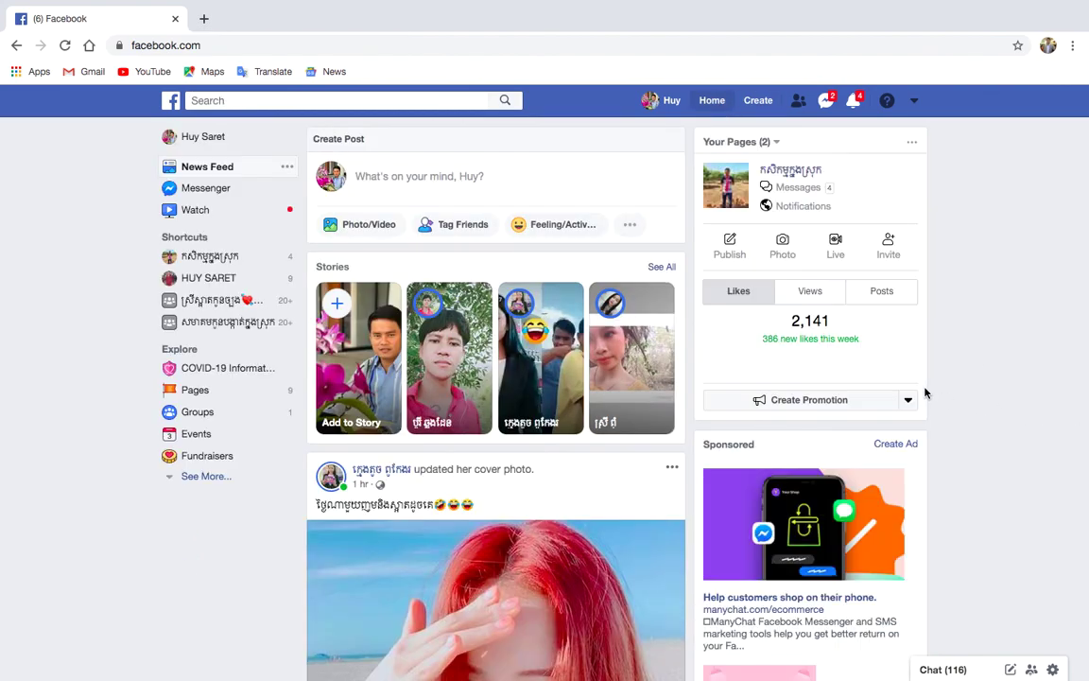